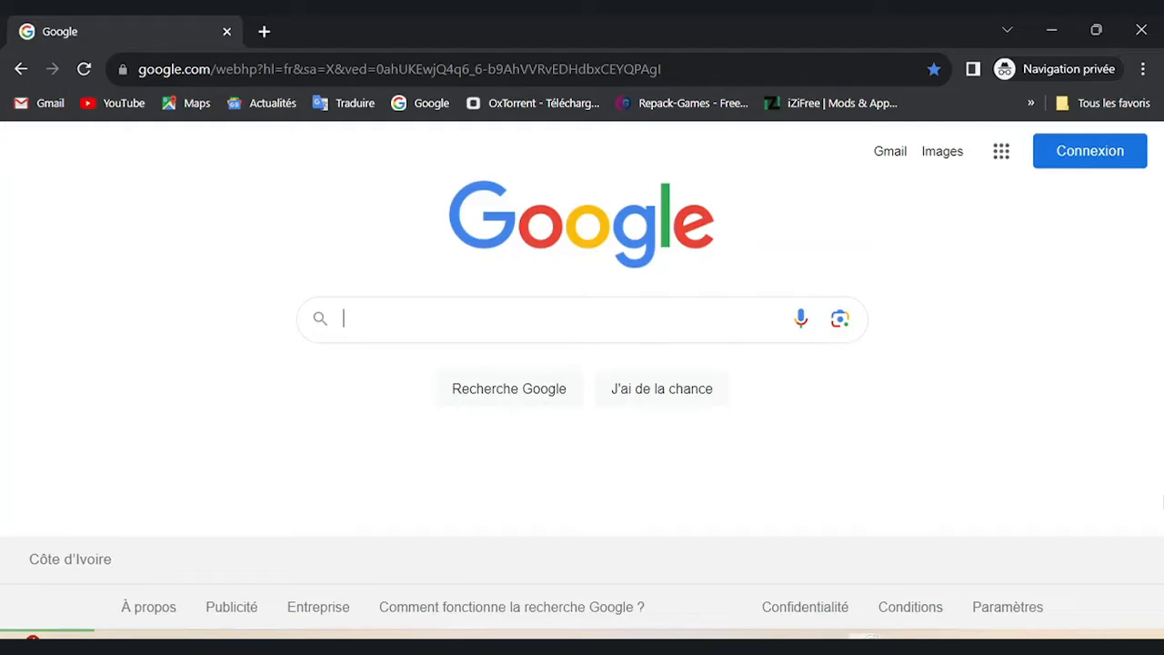
Search Google for Université de Sherbrooke and open the official usherbrooke.ca site.
type("Univ")
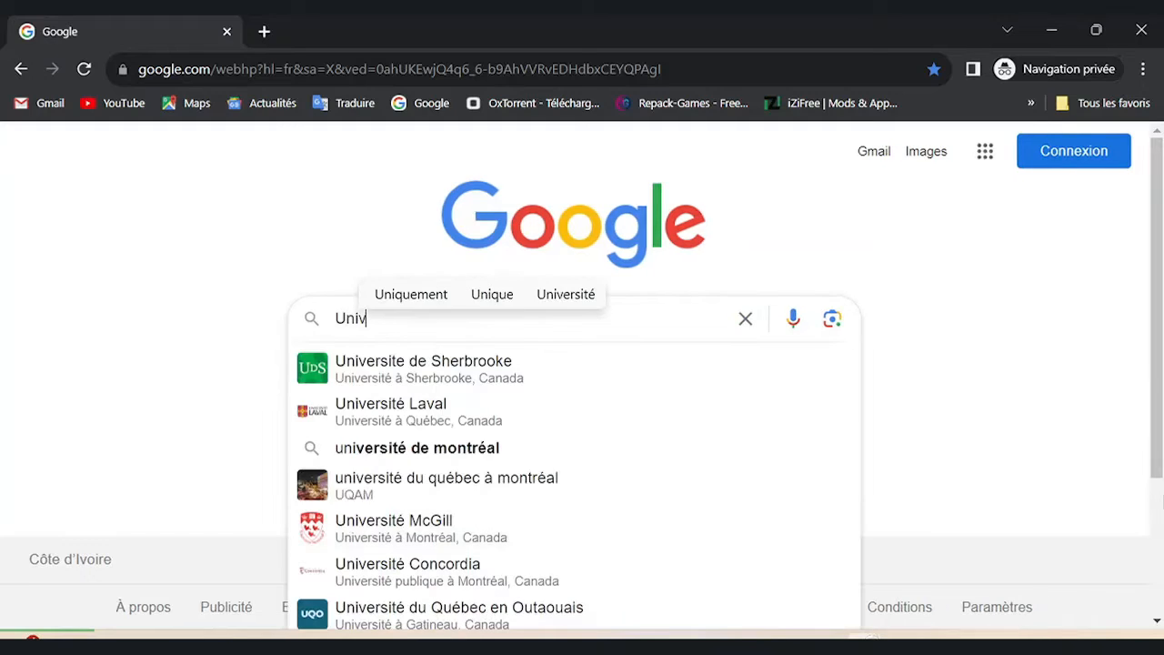
type("ersite")
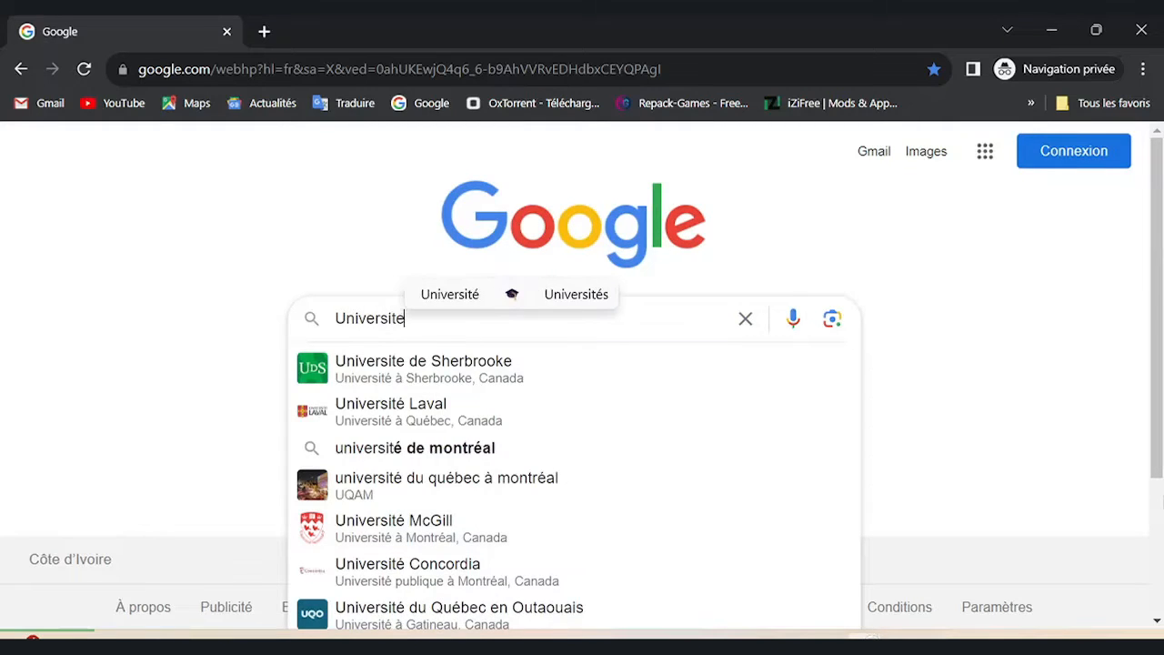
type(" de she")
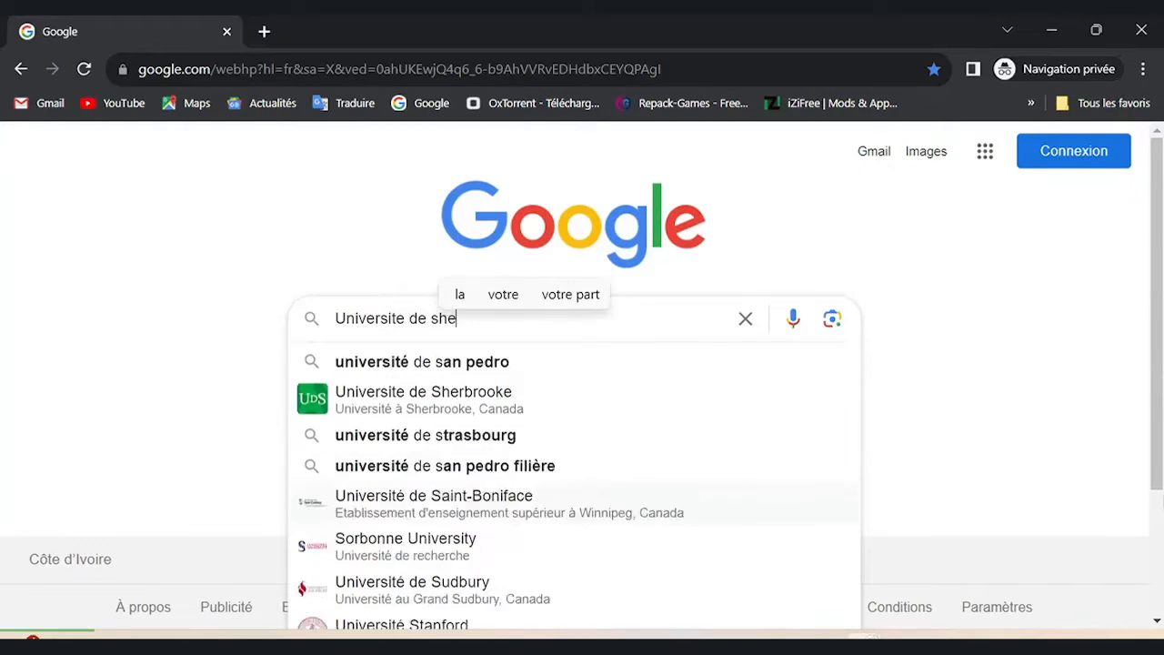
type("r")
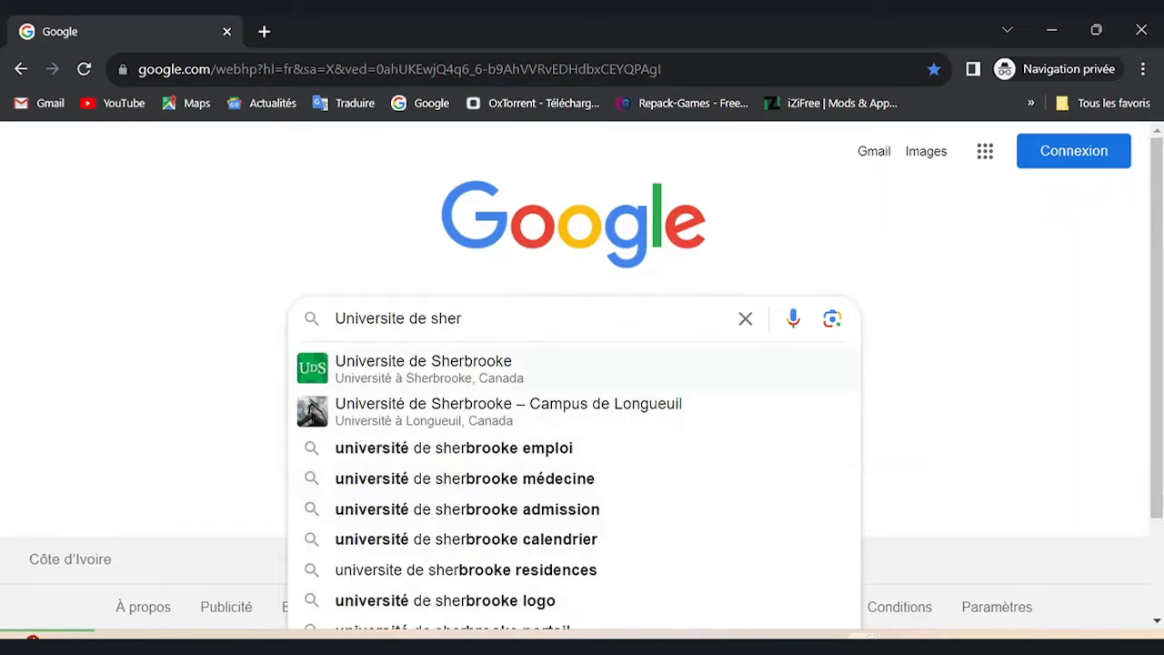
left_click(423, 368)
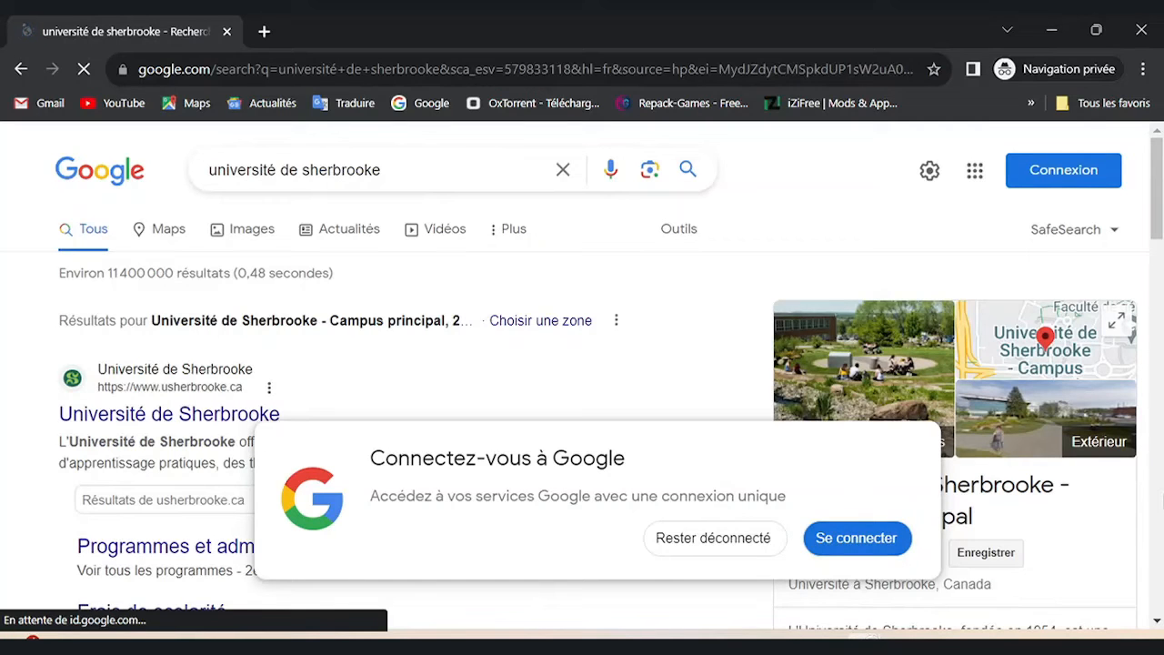
scroll(582, 382, "down", 4)
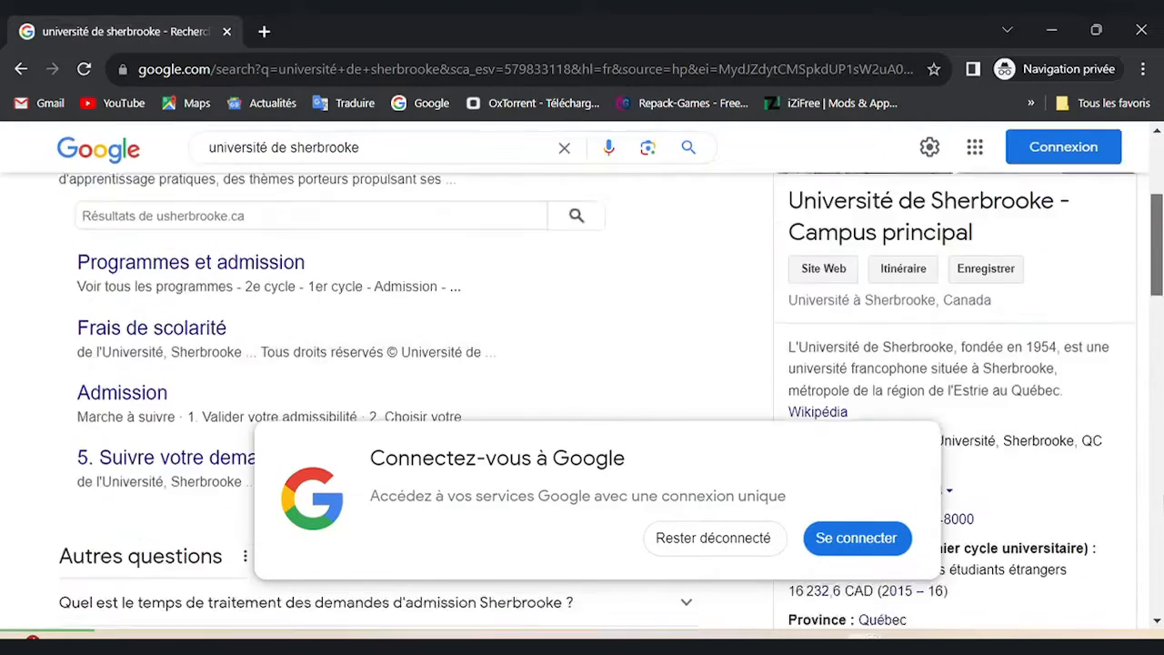
scroll(582, 382, "up", 3)
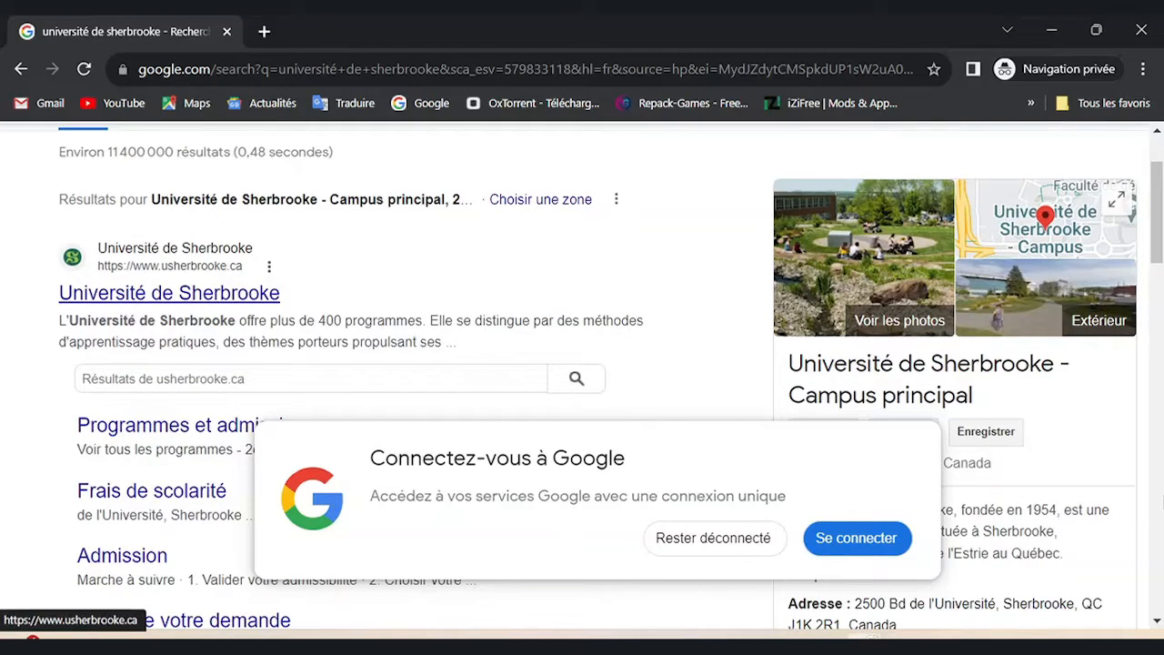
left_click(169, 292)
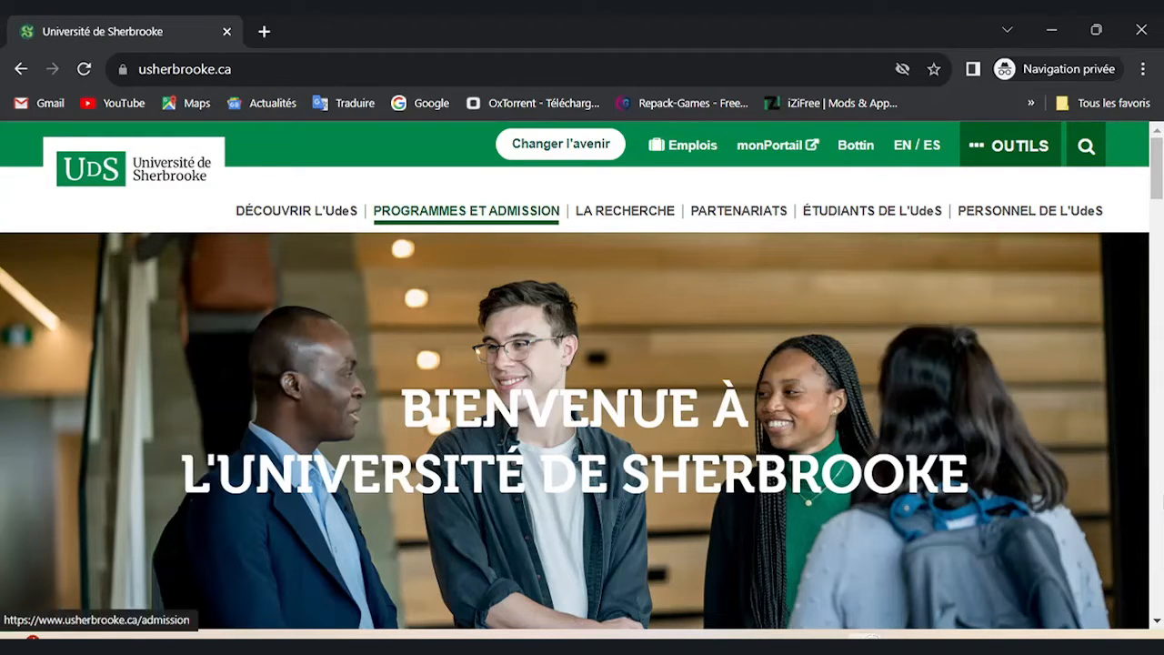
Go to Programmes et admission > Admission > 4. Déposer votre demande and launch the online form.
left_click(466, 210)
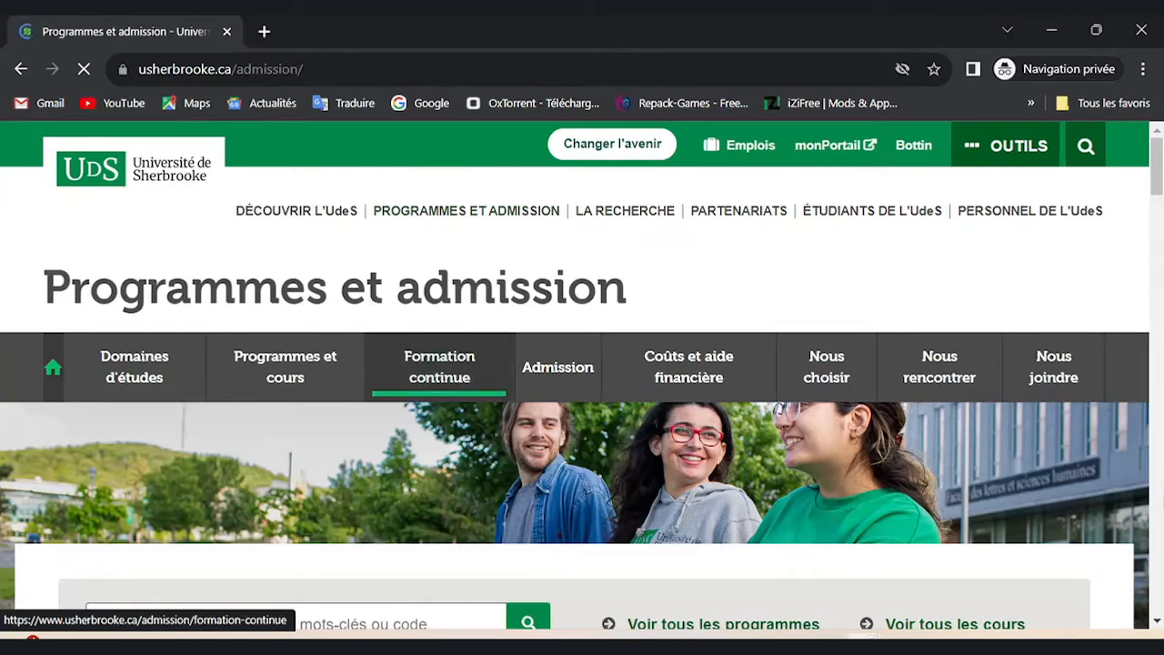
mouse_move(558, 367)
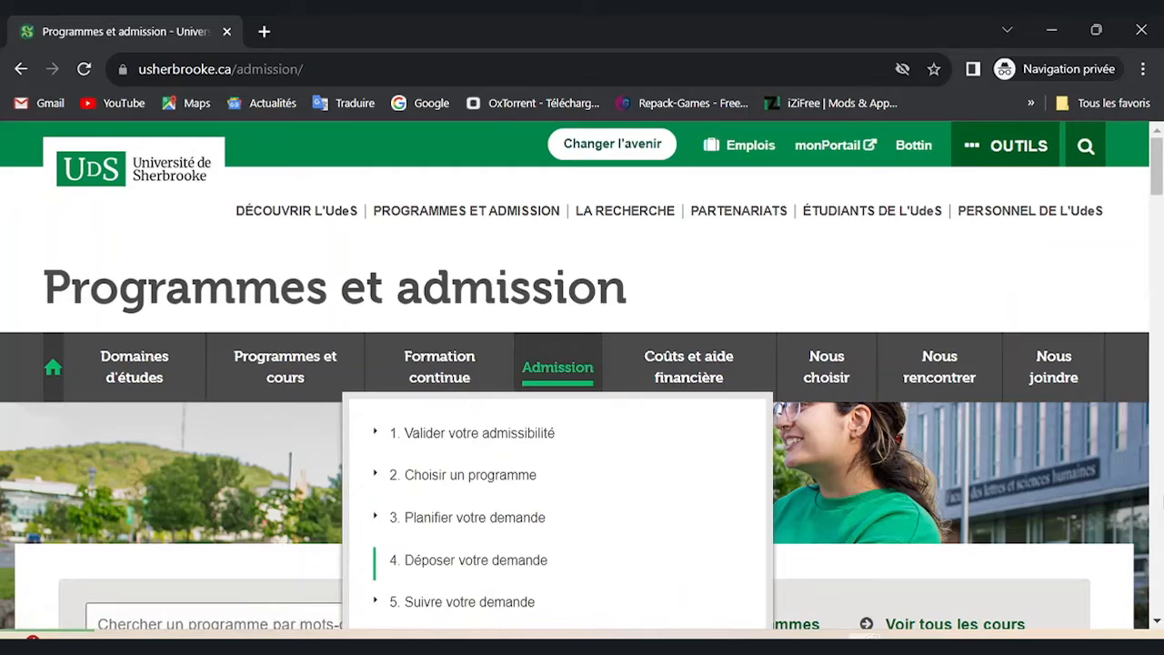
left_click(468, 560)
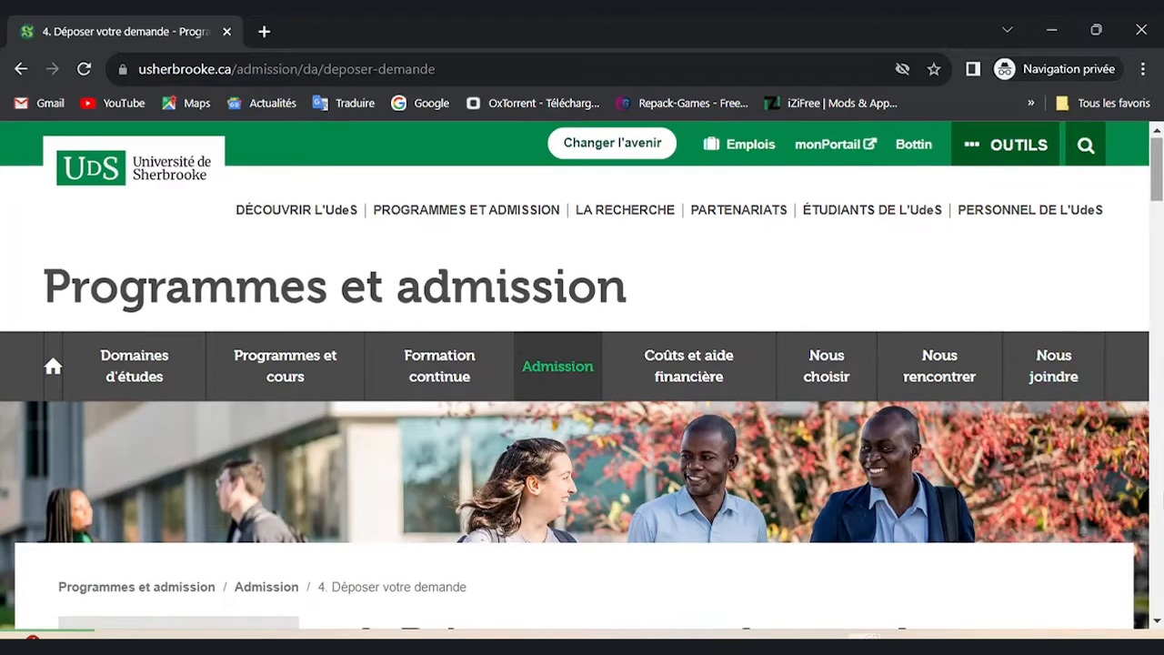
scroll(582, 375, "down", 6)
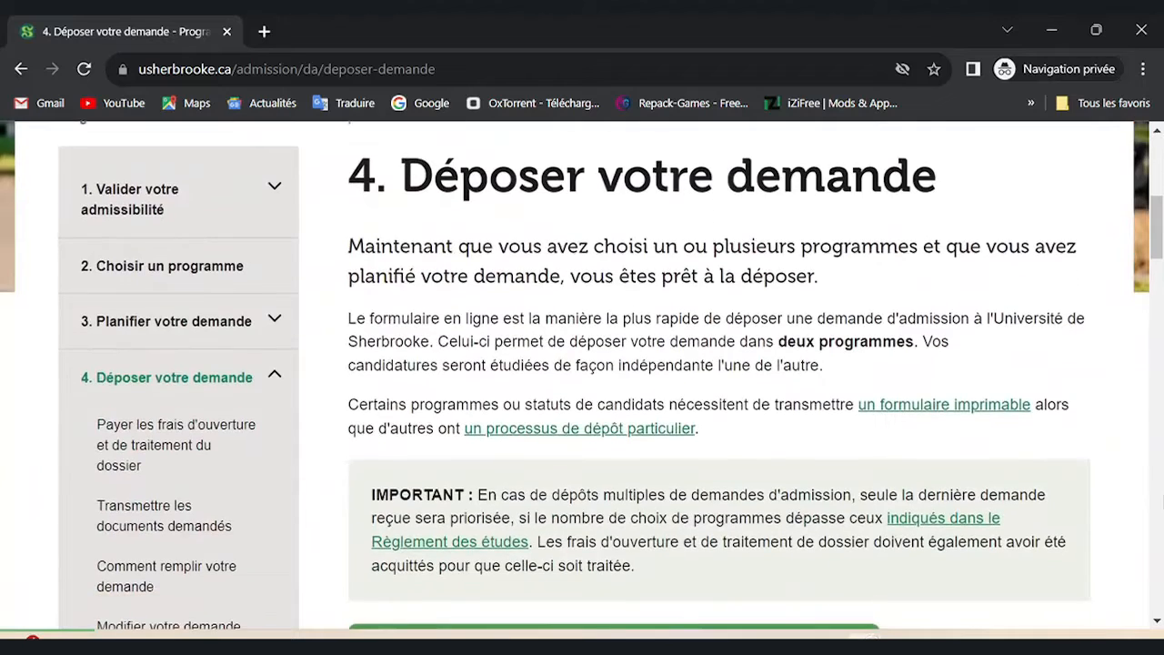
scroll(582, 375, "down", 2)
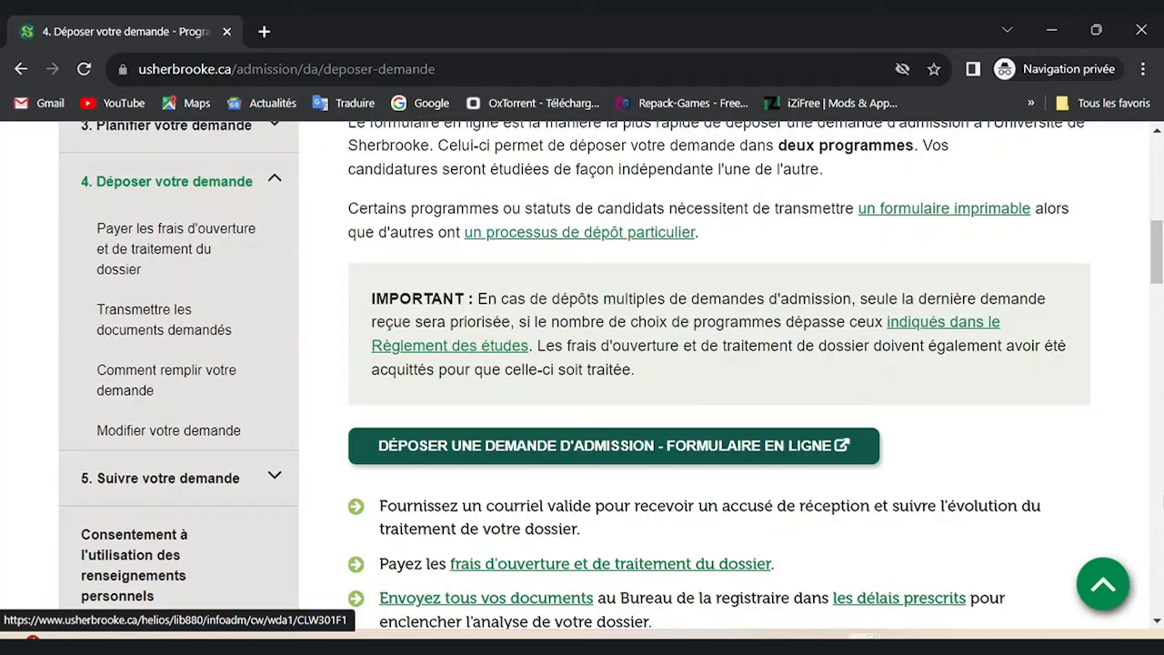
left_click(613, 445)
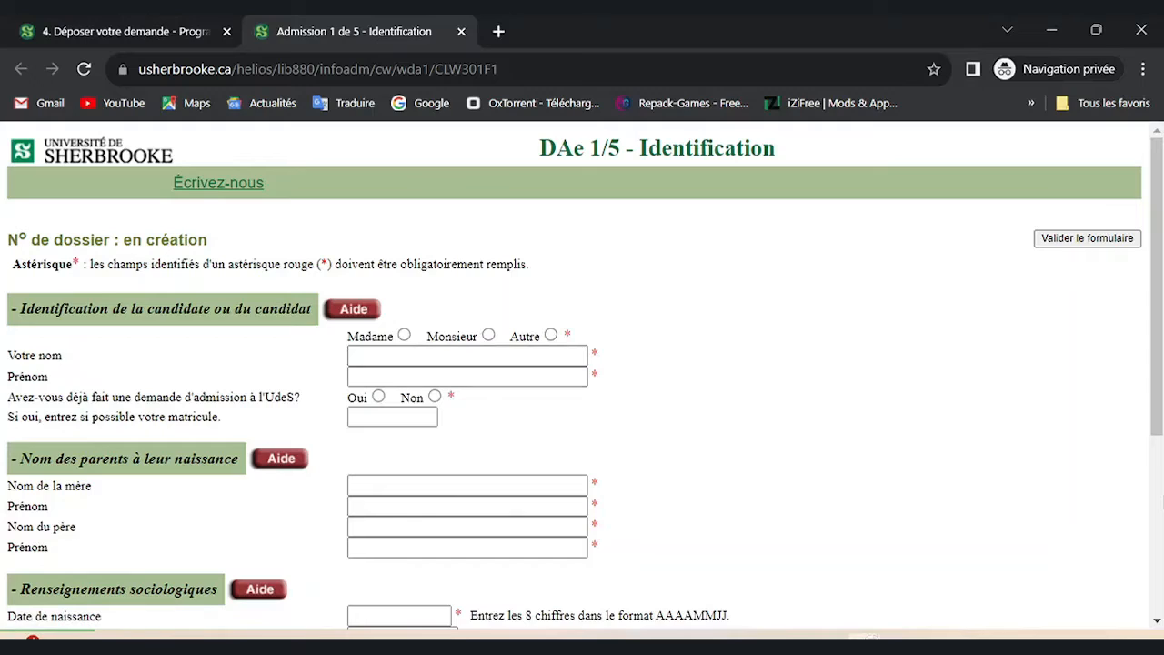
Select Monsieur, enter the applicant's surname and first name, and answer Non to prior application.
left_click(488, 334)
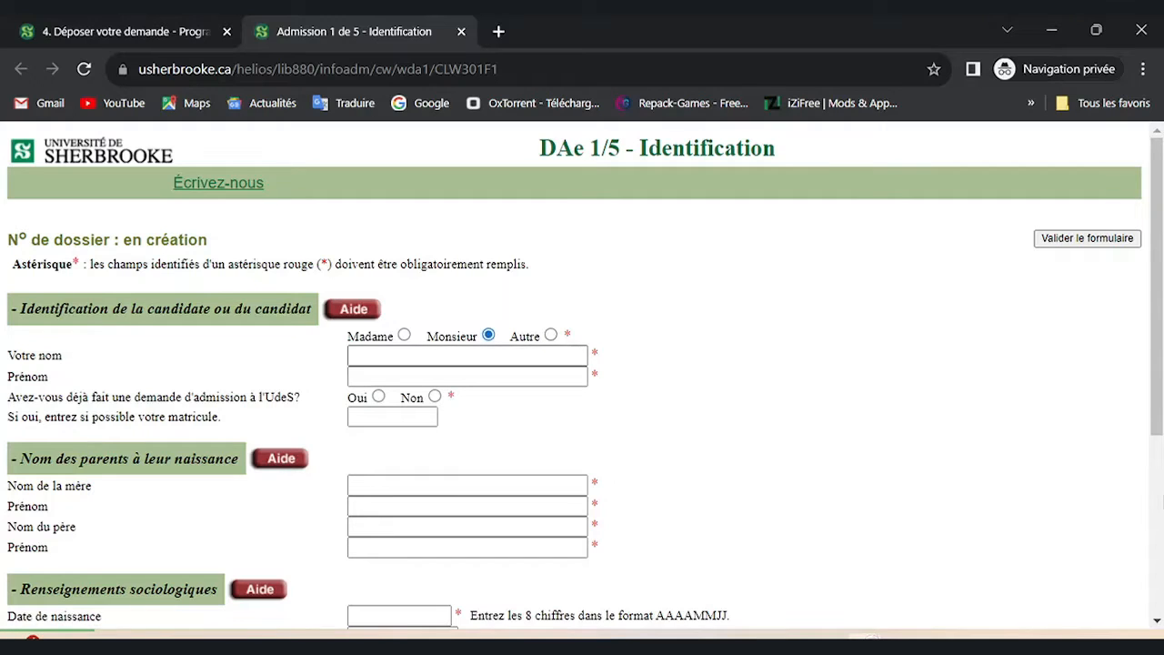
left_click(468, 355)
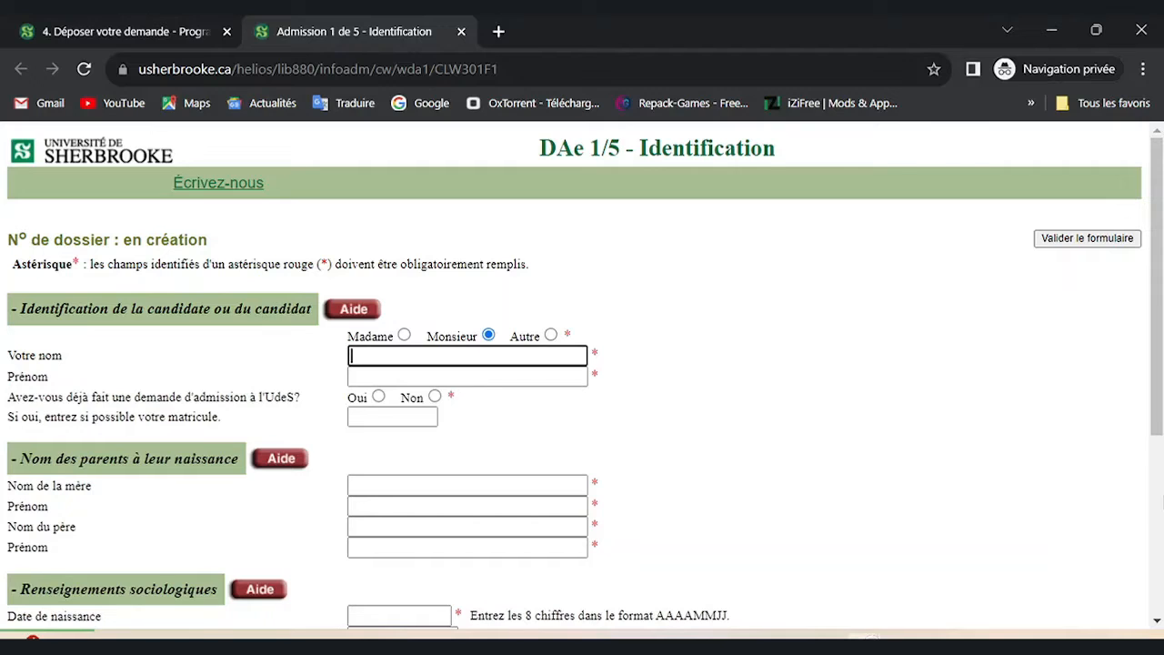
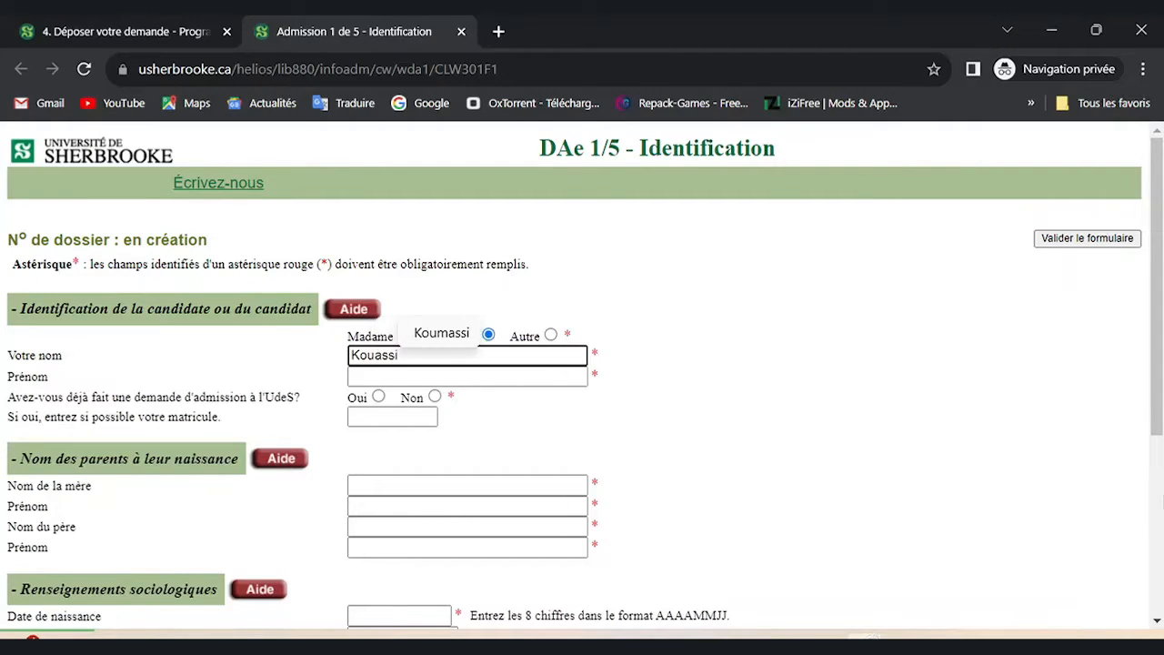
key("Tab")
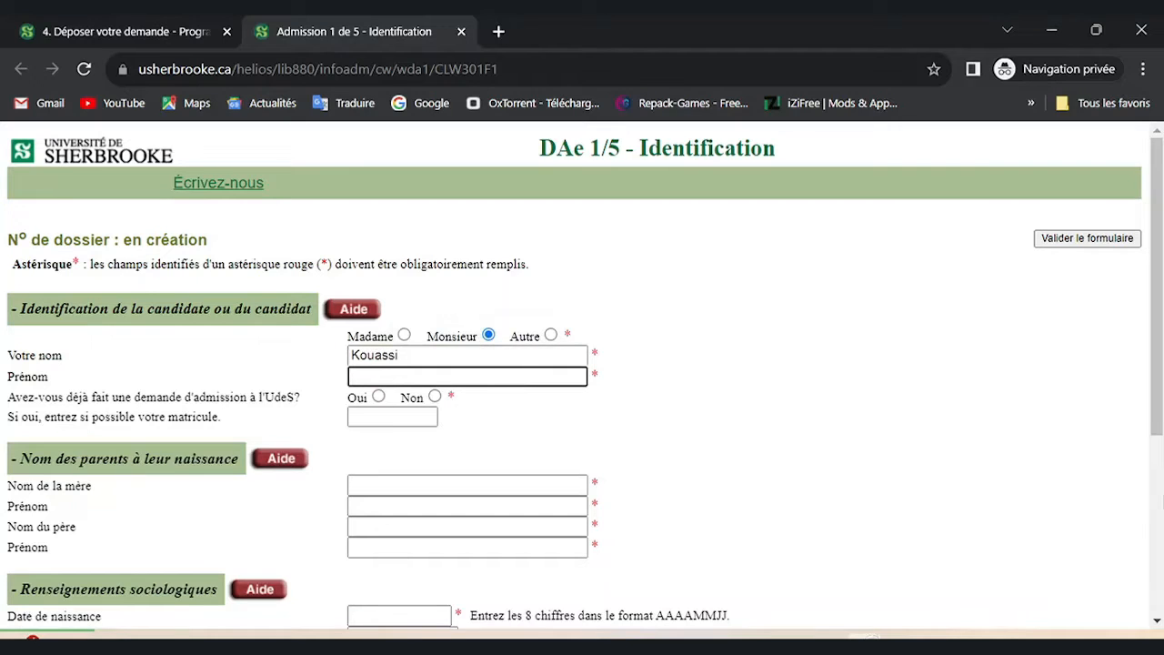
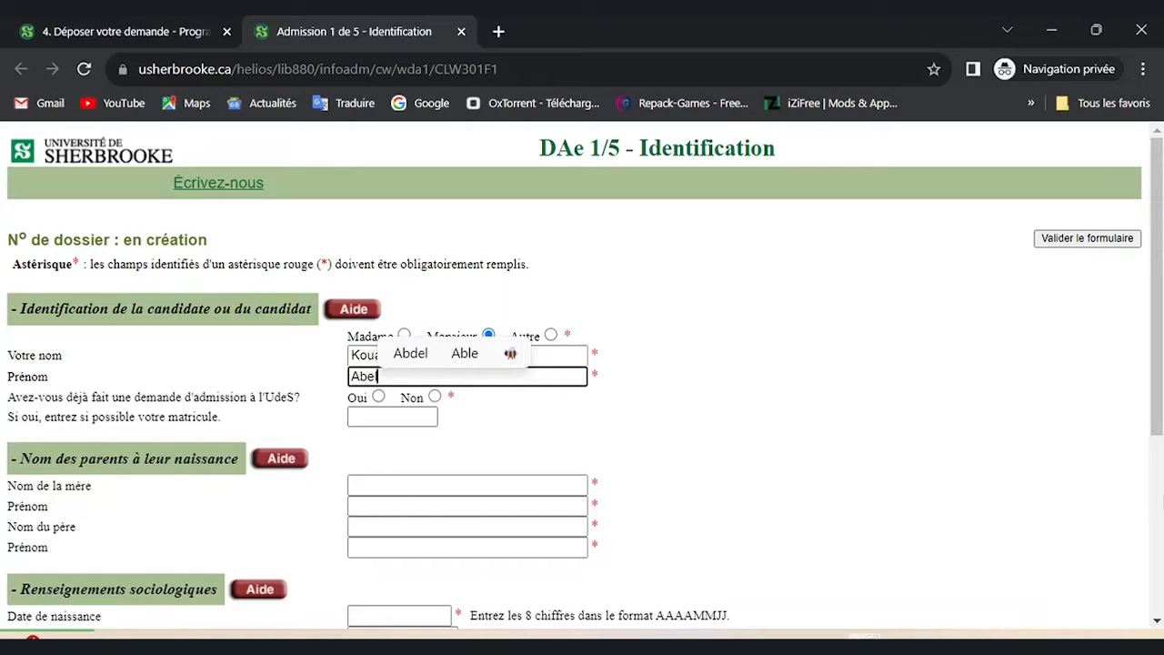
left_click(435, 397)
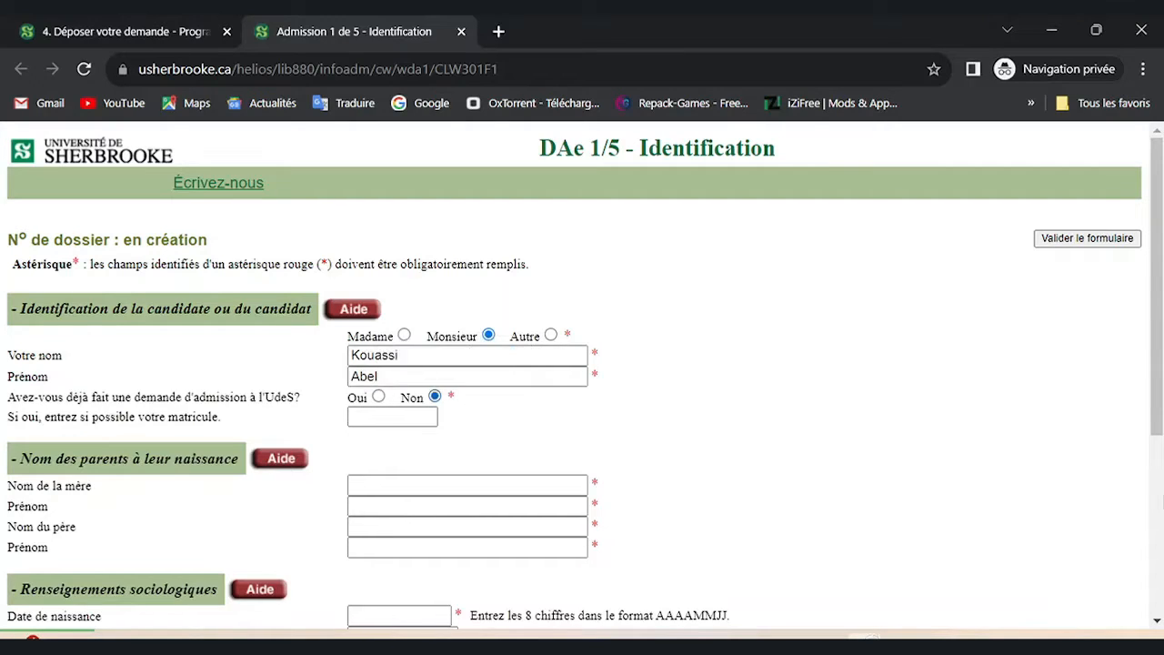
scroll(583, 373, "down", 4)
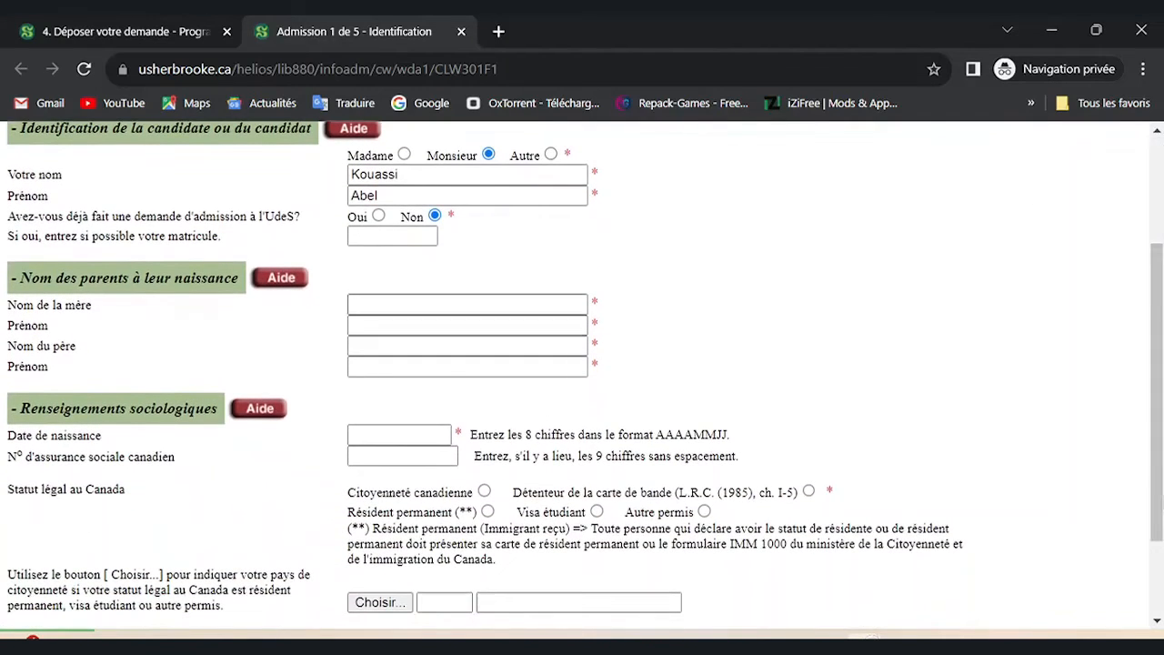
Enter the mother's birth surname and first name, correcting a typo in the first name.
left_click(468, 305)
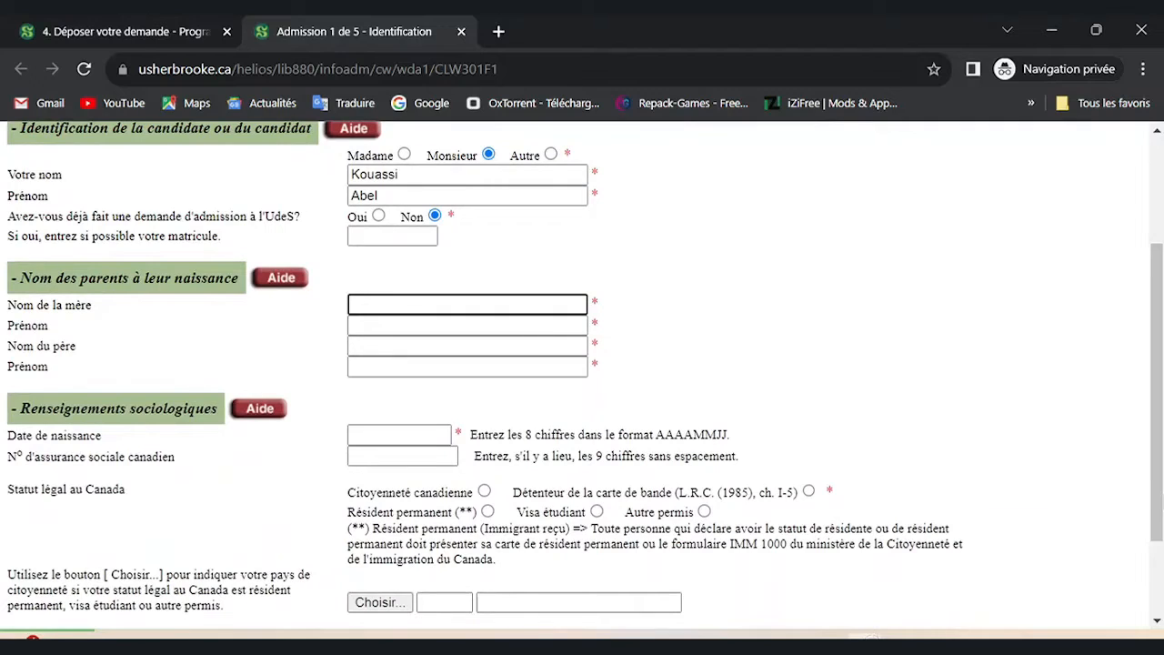
key("Tab")
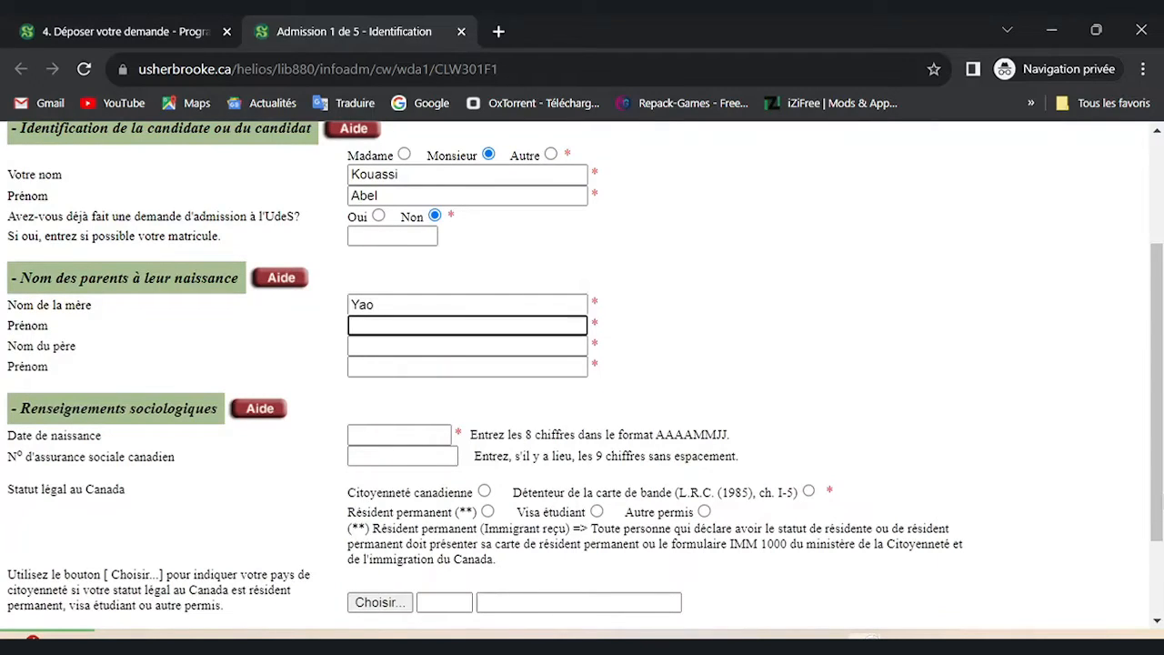
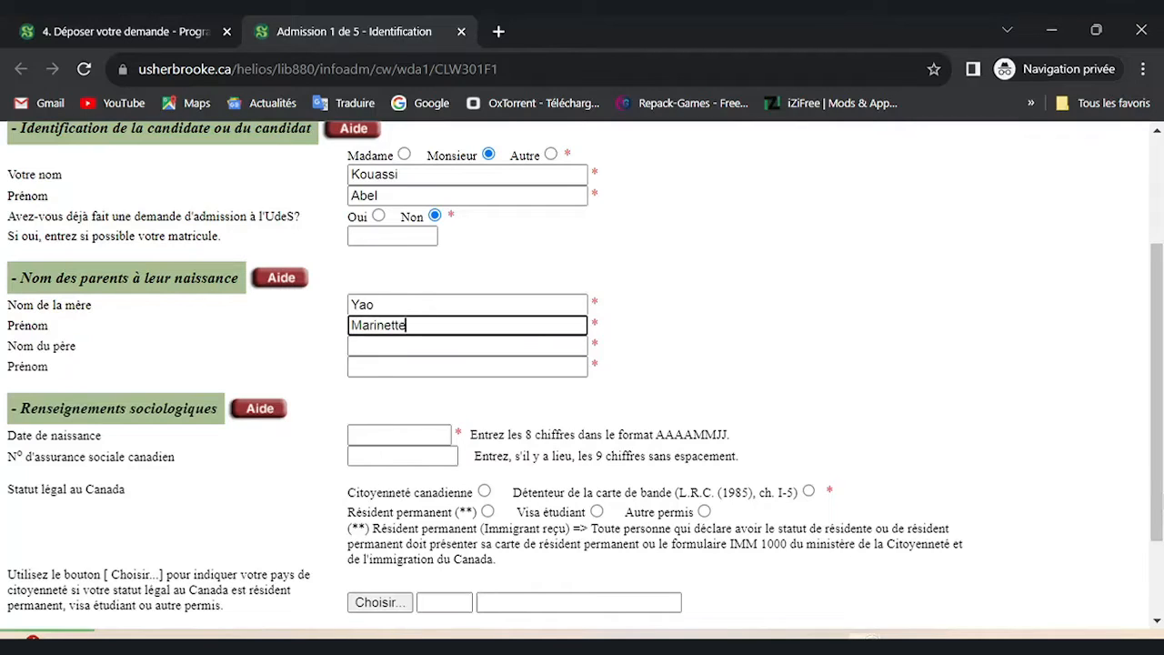
Enter the father's surname and first name.
left_click(467, 346)
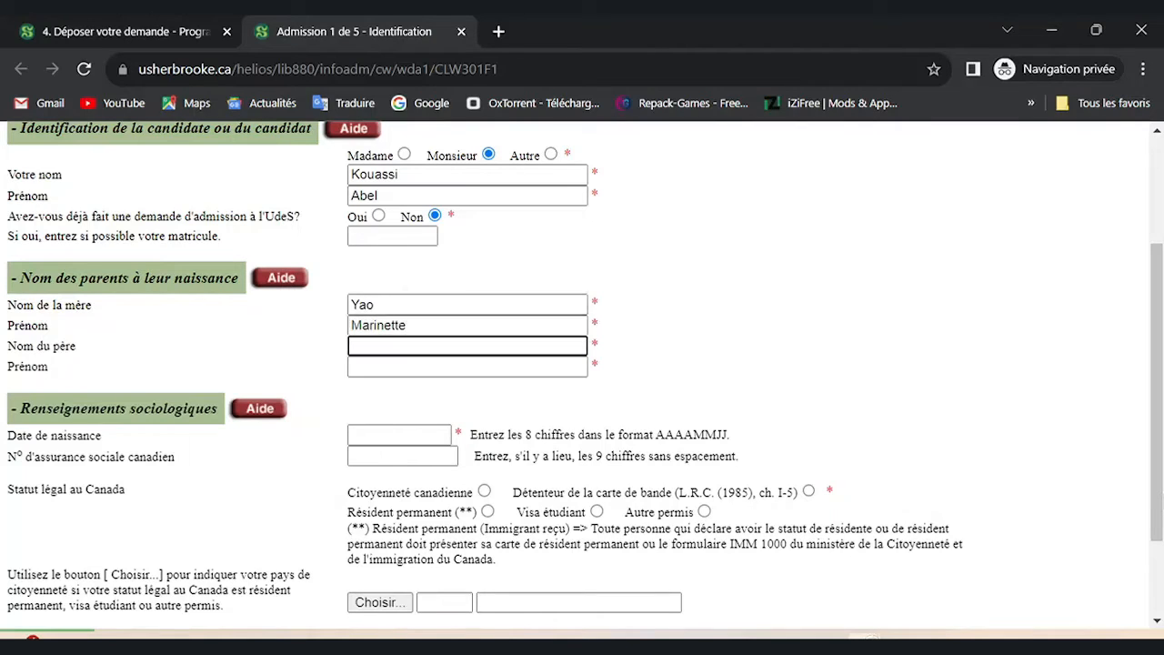
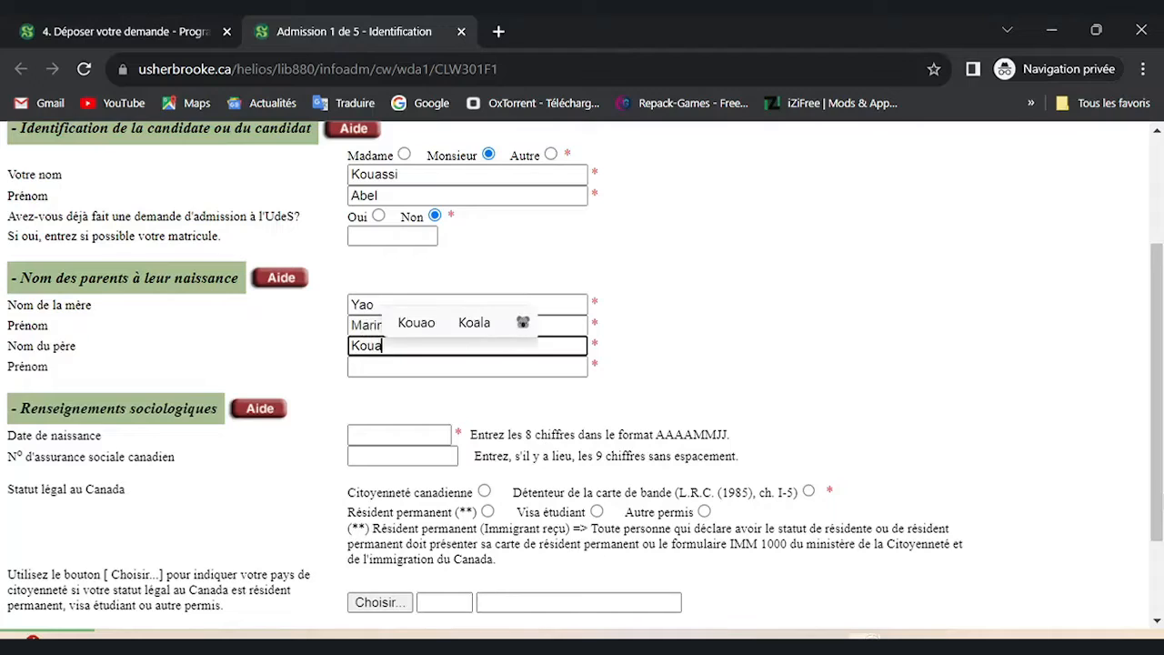
left_click(468, 366)
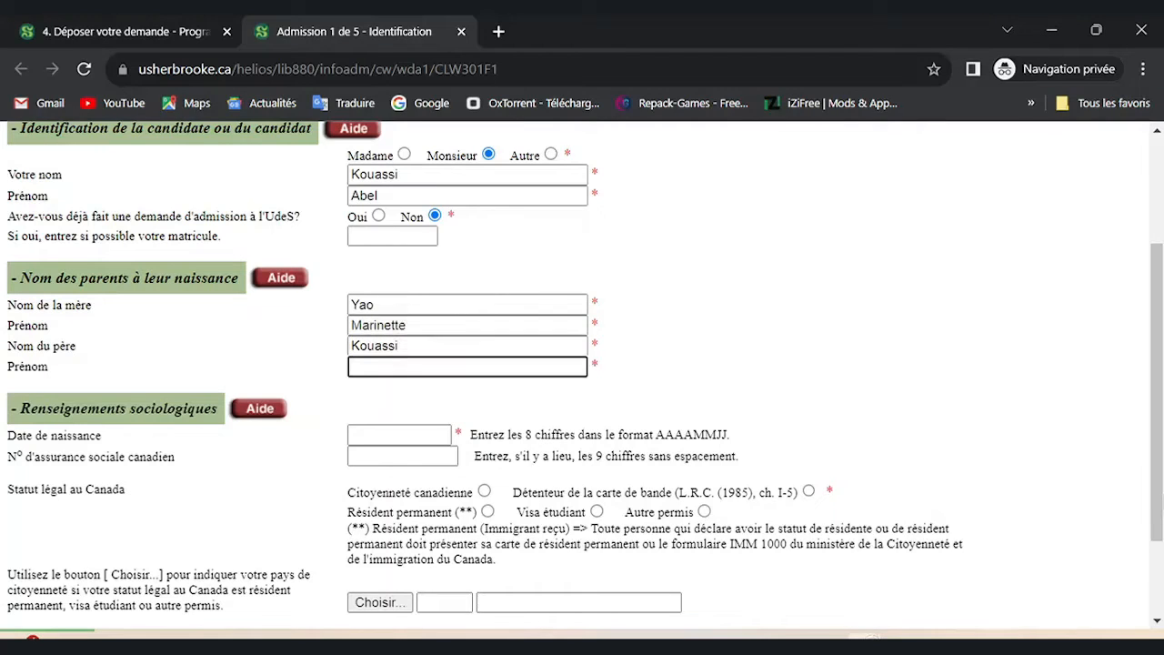
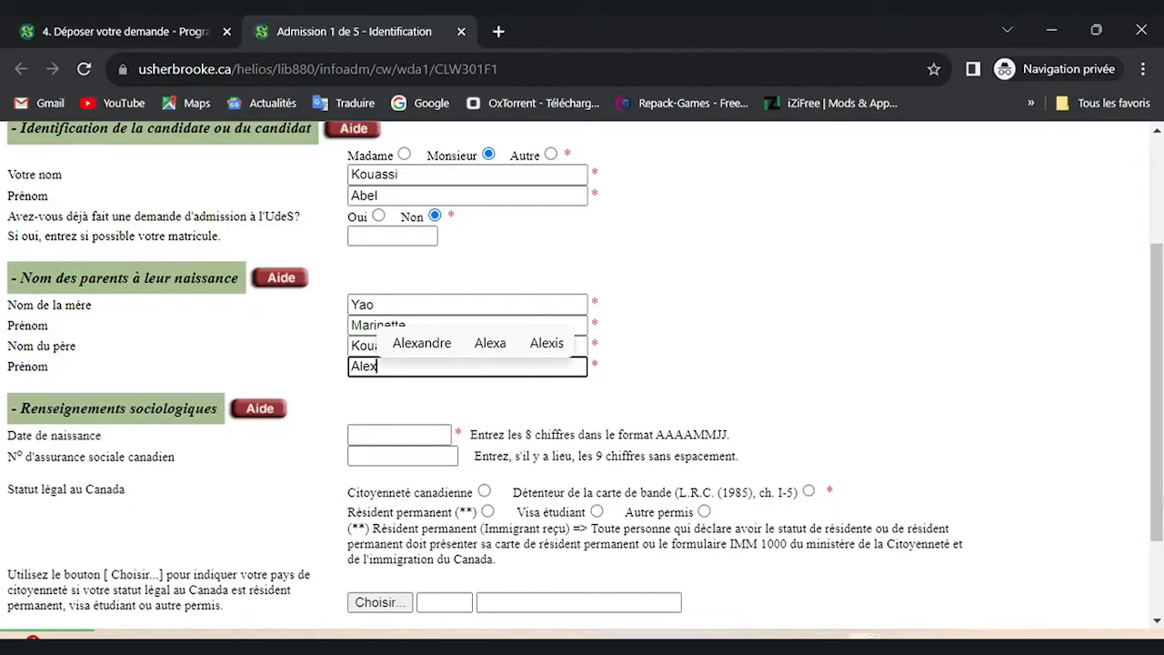
scroll(582, 369, "down", 2)
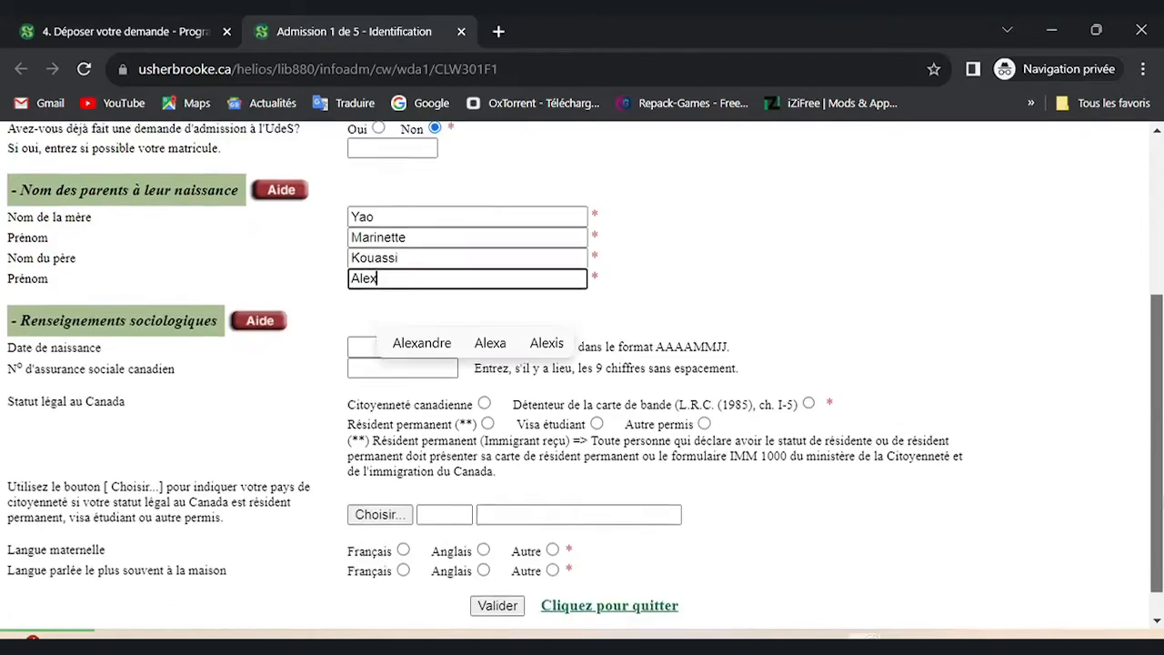
left_click(399, 311)
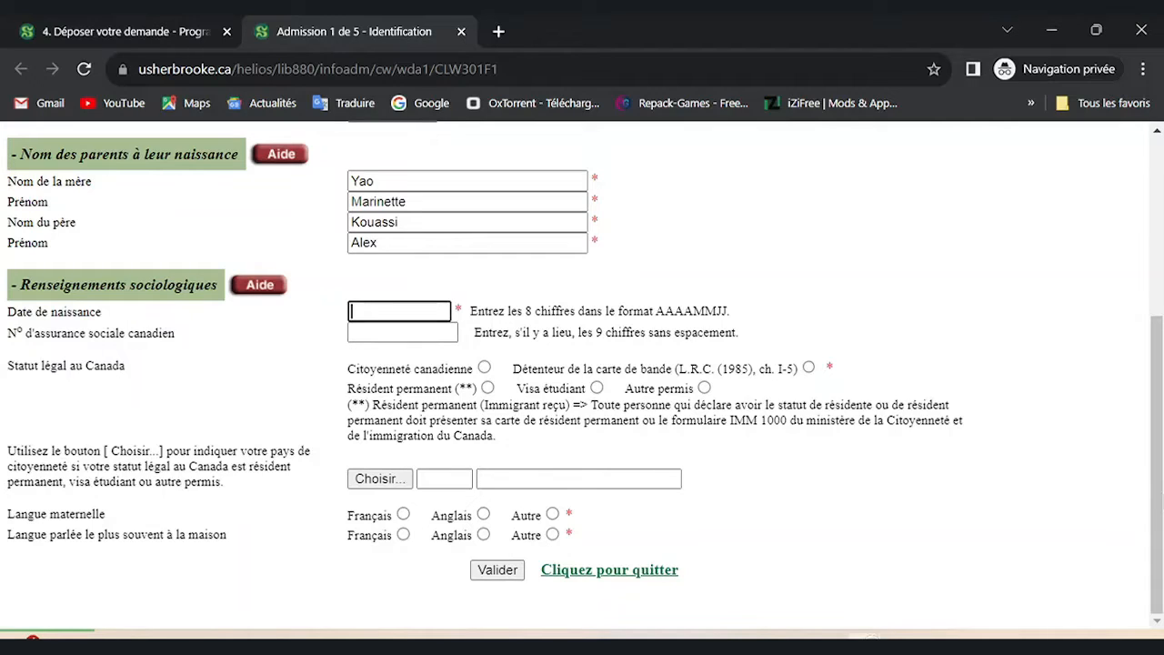
left_click(597, 388)
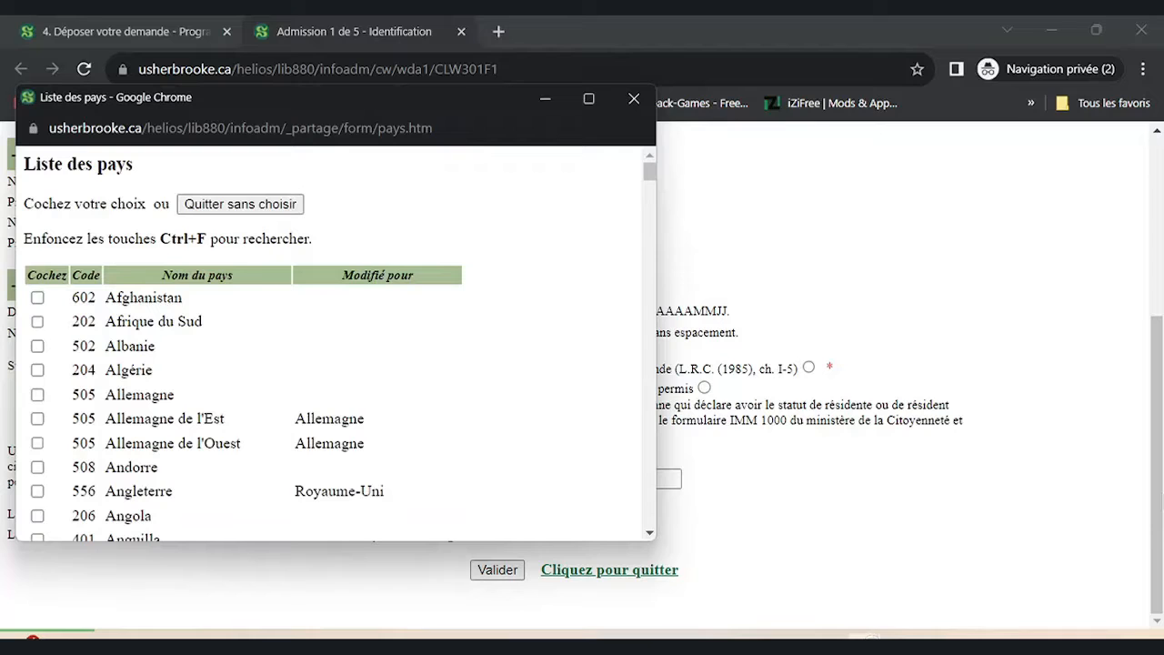
left_click_drag(650, 171, 649, 245)
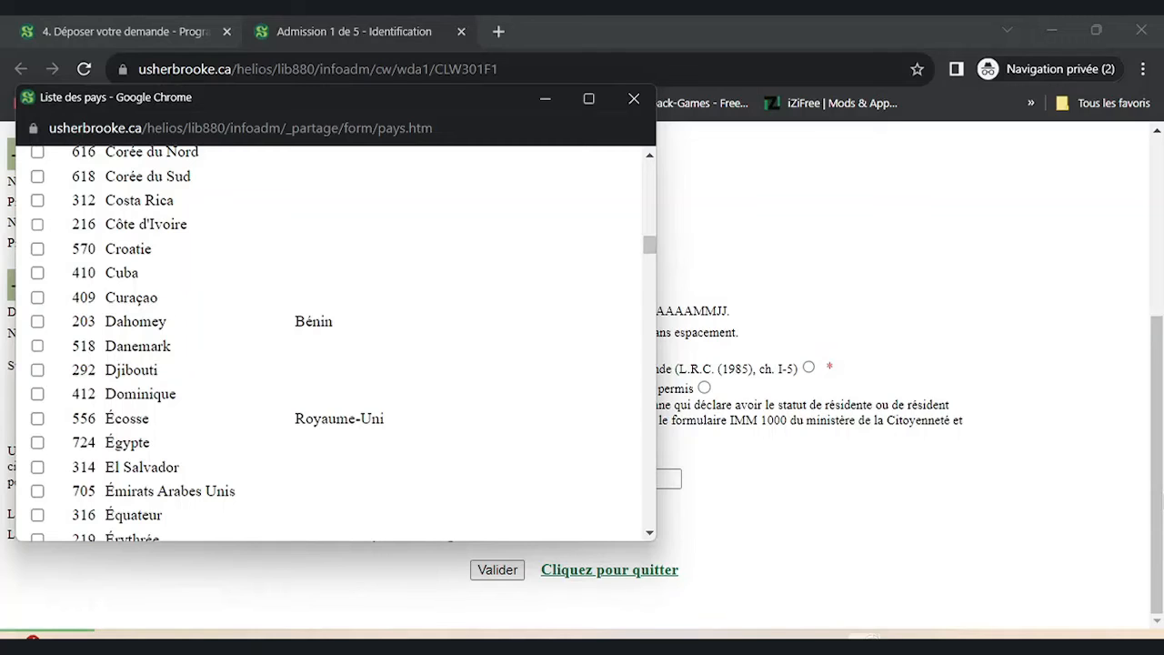
left_click(38, 224)
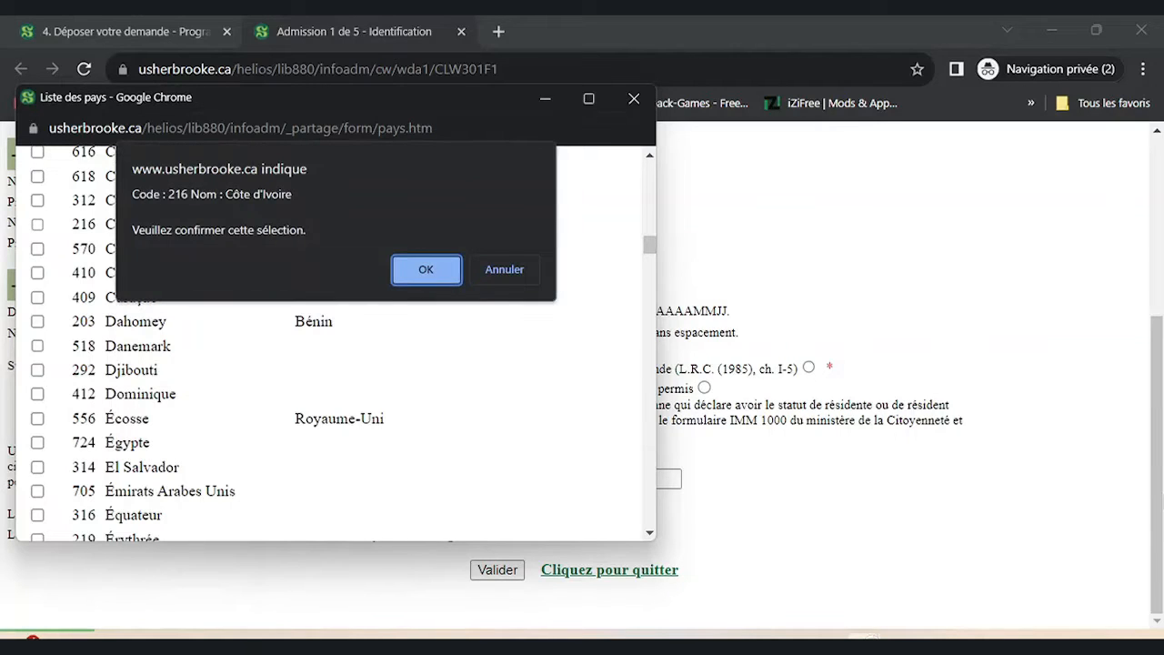
key("Return")
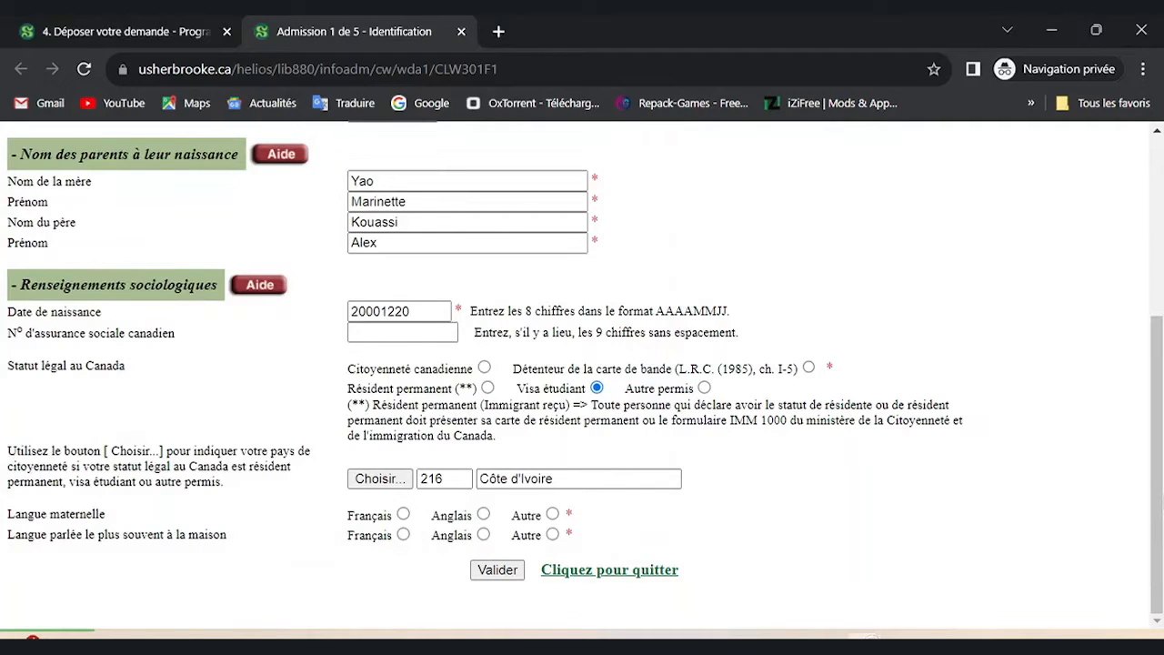
left_click(403, 514)
left_click(403, 535)
Validate the identification page, review its summary, and continue to step 2, Coordonnées.
left_click(498, 569)
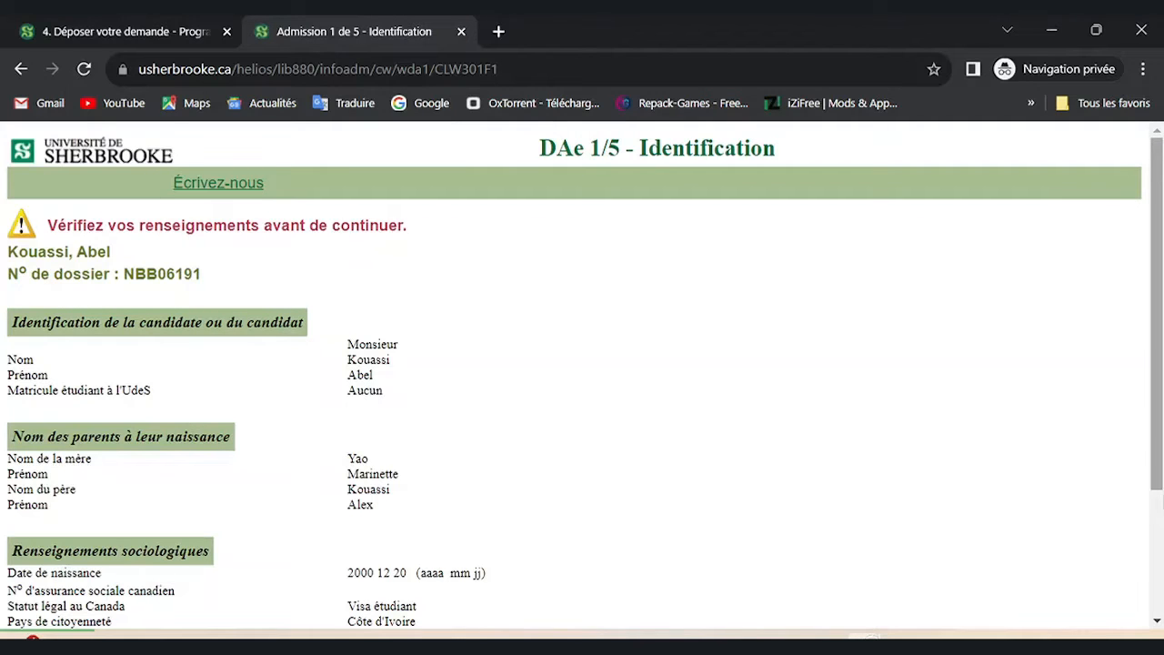
scroll(582, 373, "down", 2)
scroll(582, 373, "down", 1)
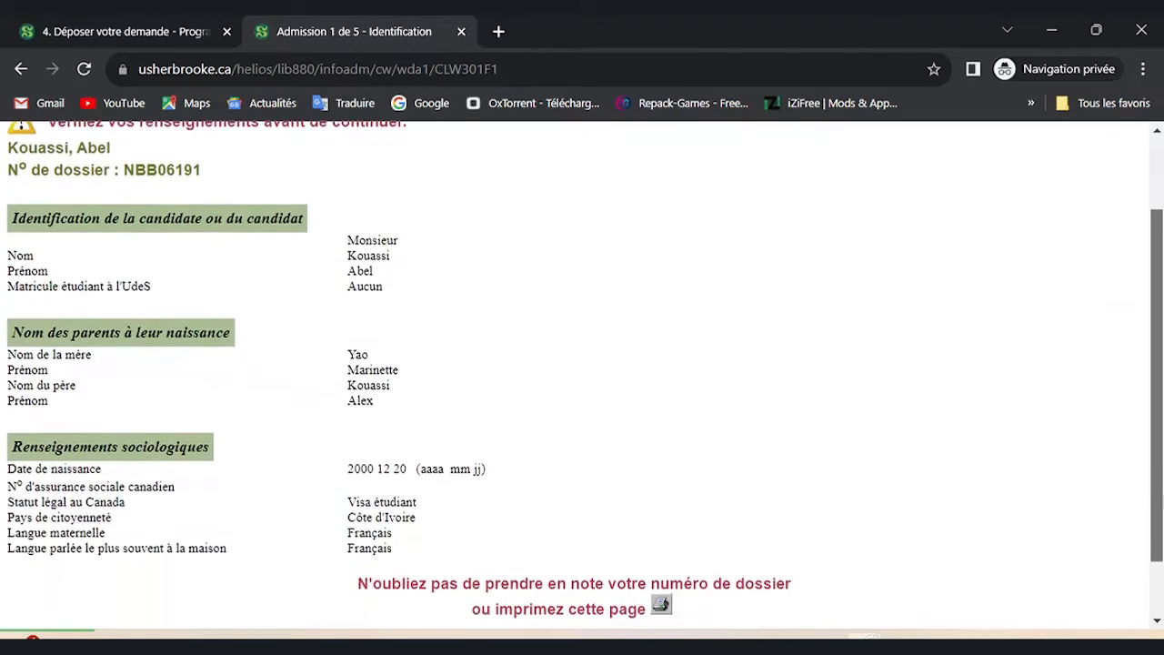
scroll(582, 373, "up", 1)
scroll(582, 373, "down", 1)
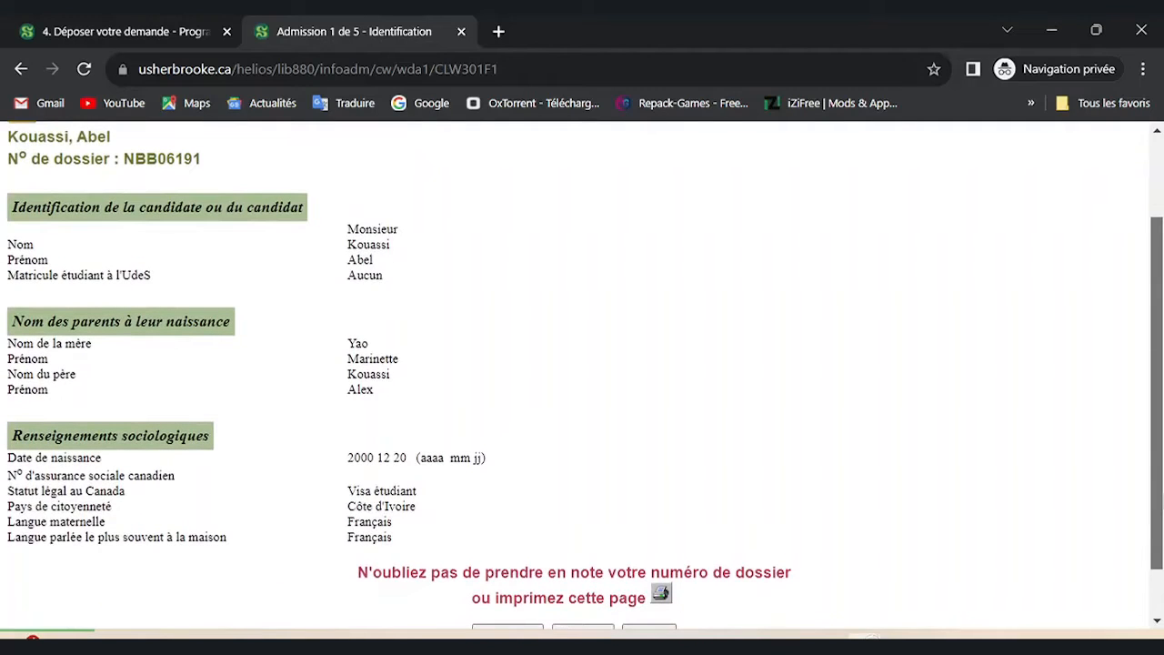
scroll(582, 373, "down", 1)
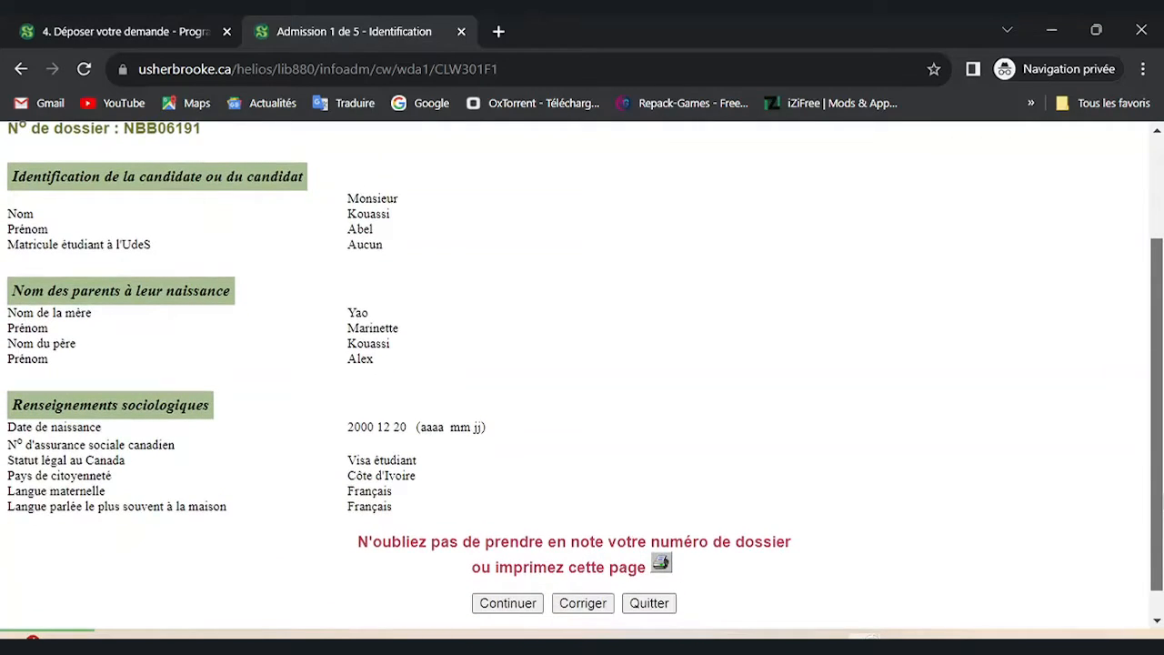
scroll(582, 373, "down", 1)
scroll(582, 373, "down", 1)
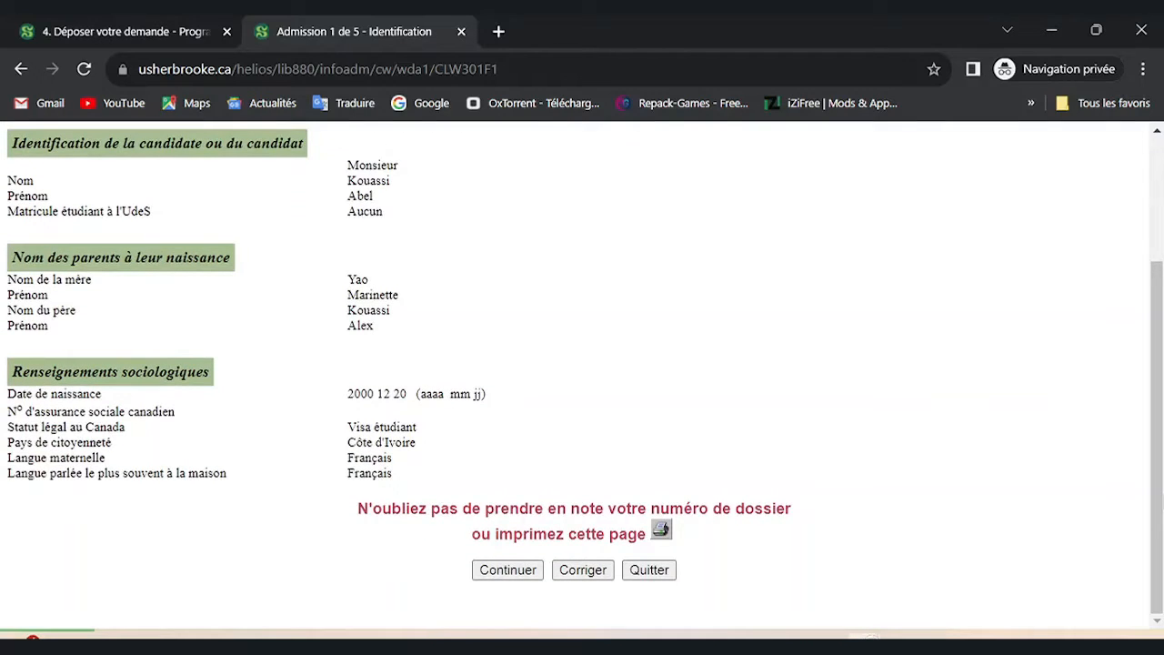
left_click(508, 570)
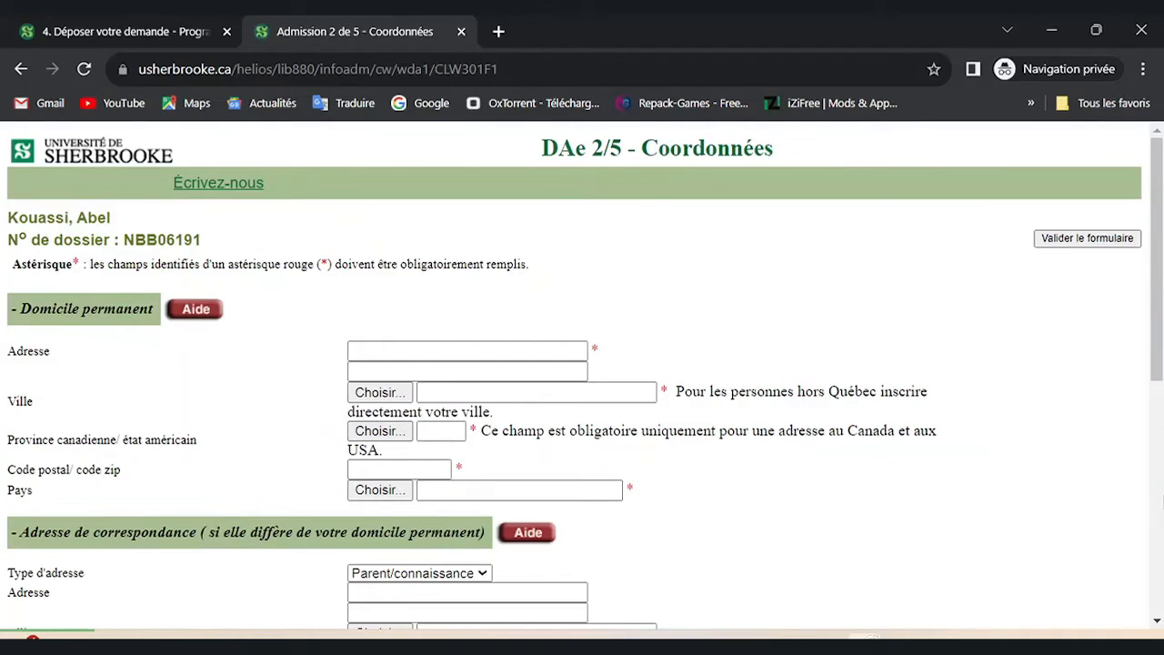
Fill in the permanent home street address and choose the city from the suggestions.
left_click(467, 351)
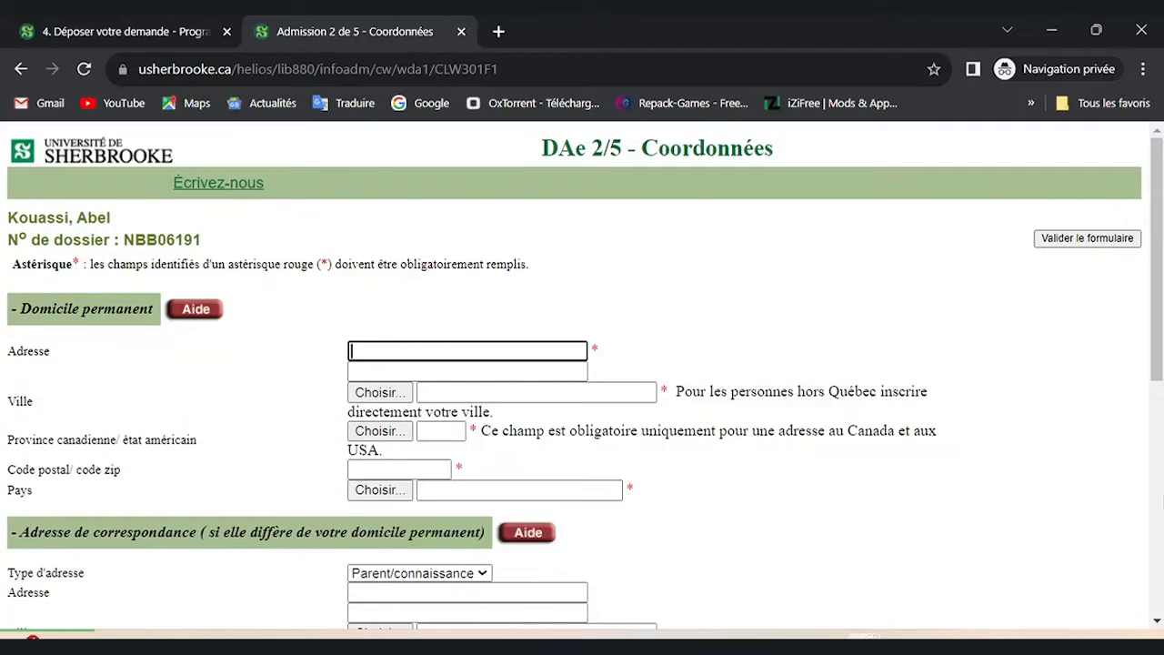
type("Cocody, Abidjan")
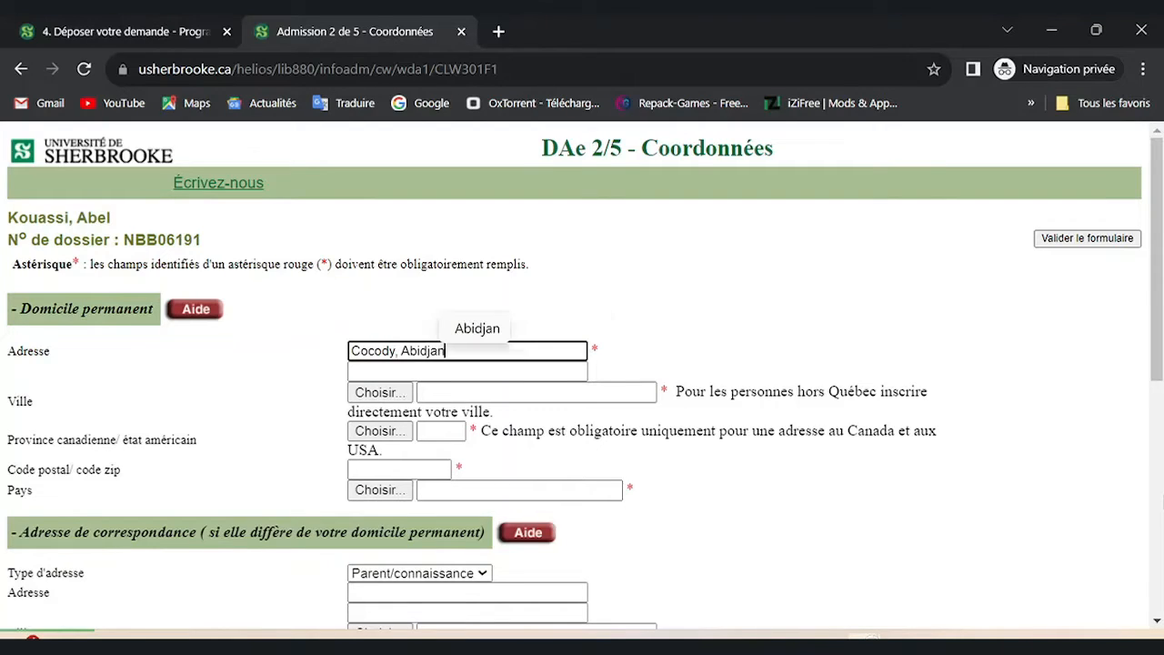
key("Tab")
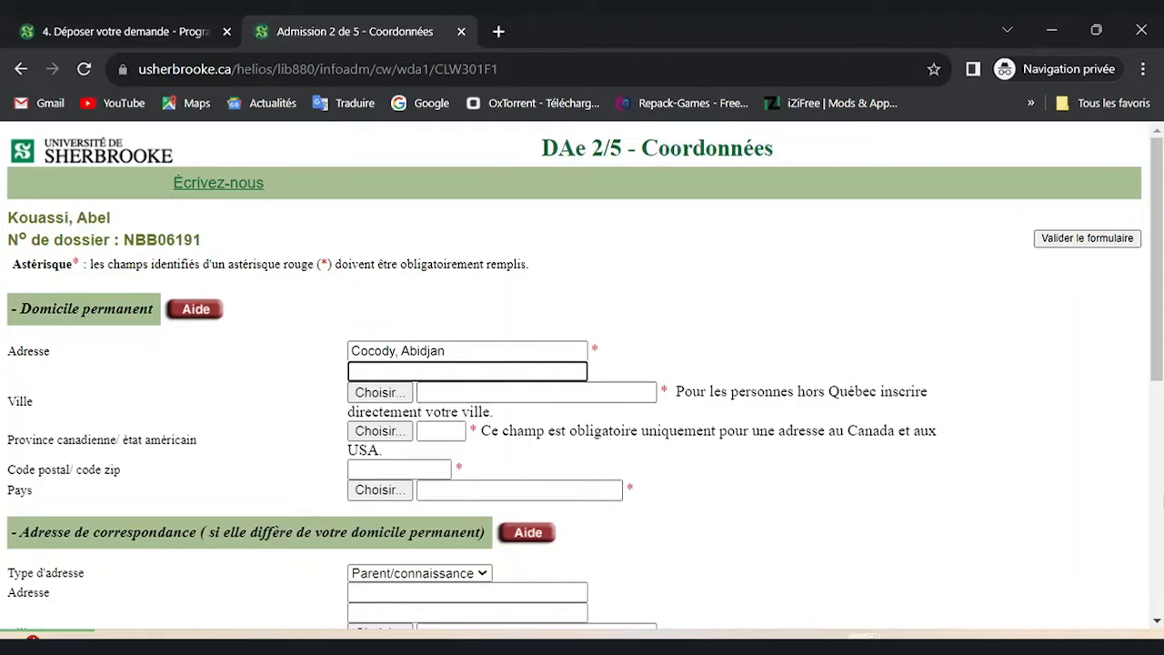
left_click(535, 392)
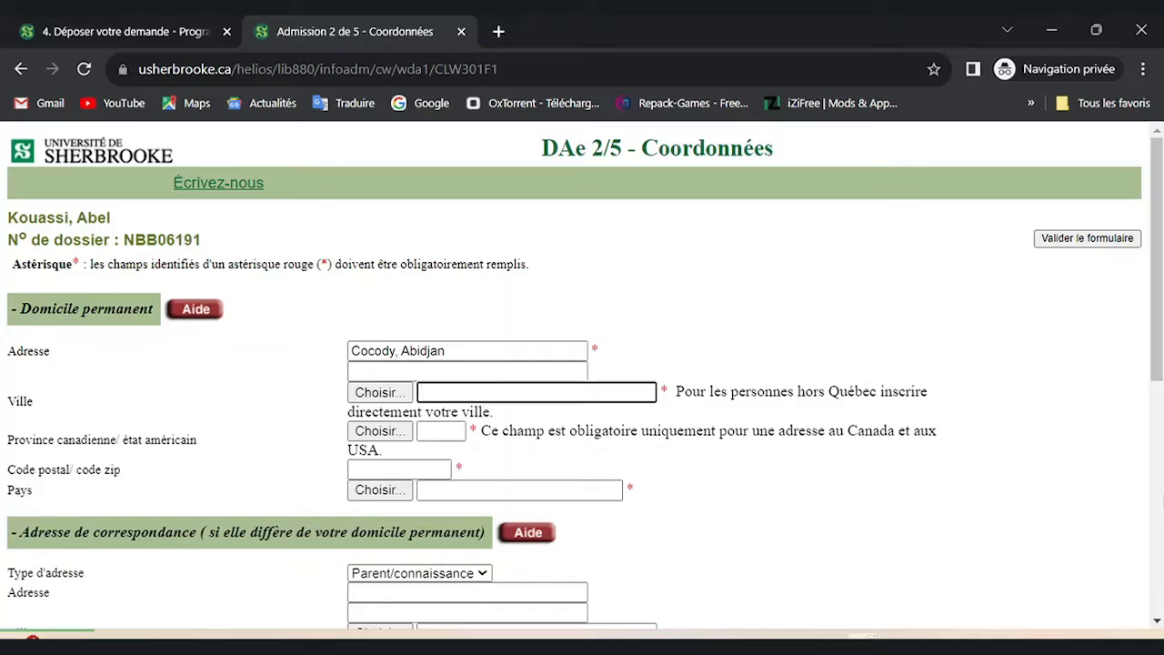
type("Abid")
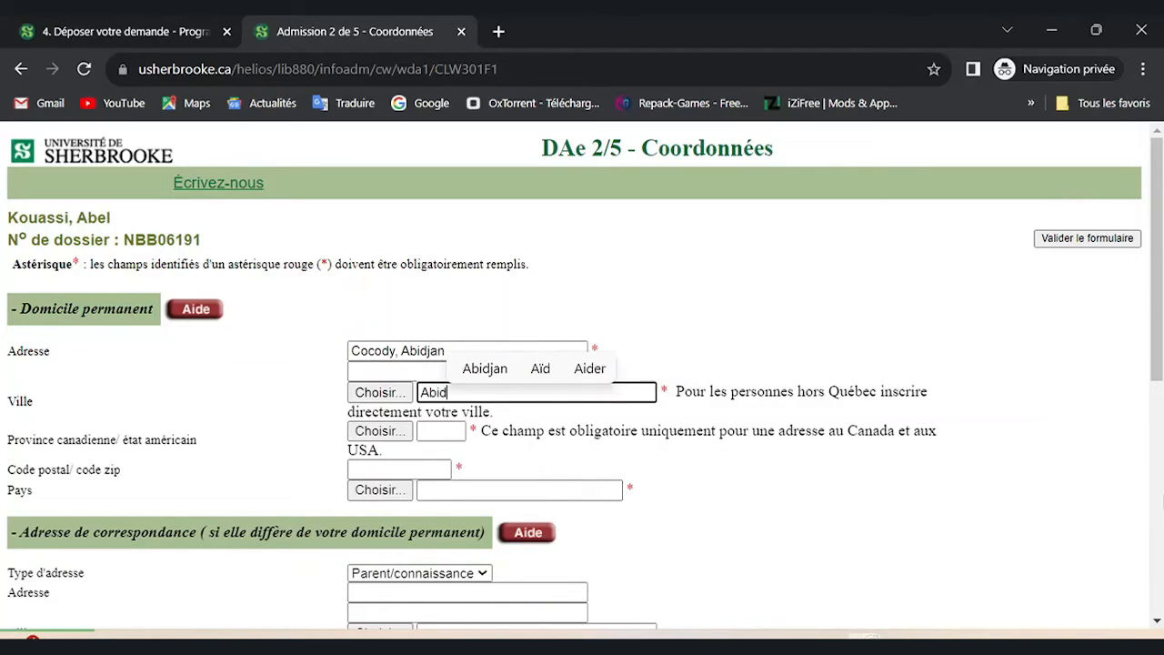
left_click(485, 368)
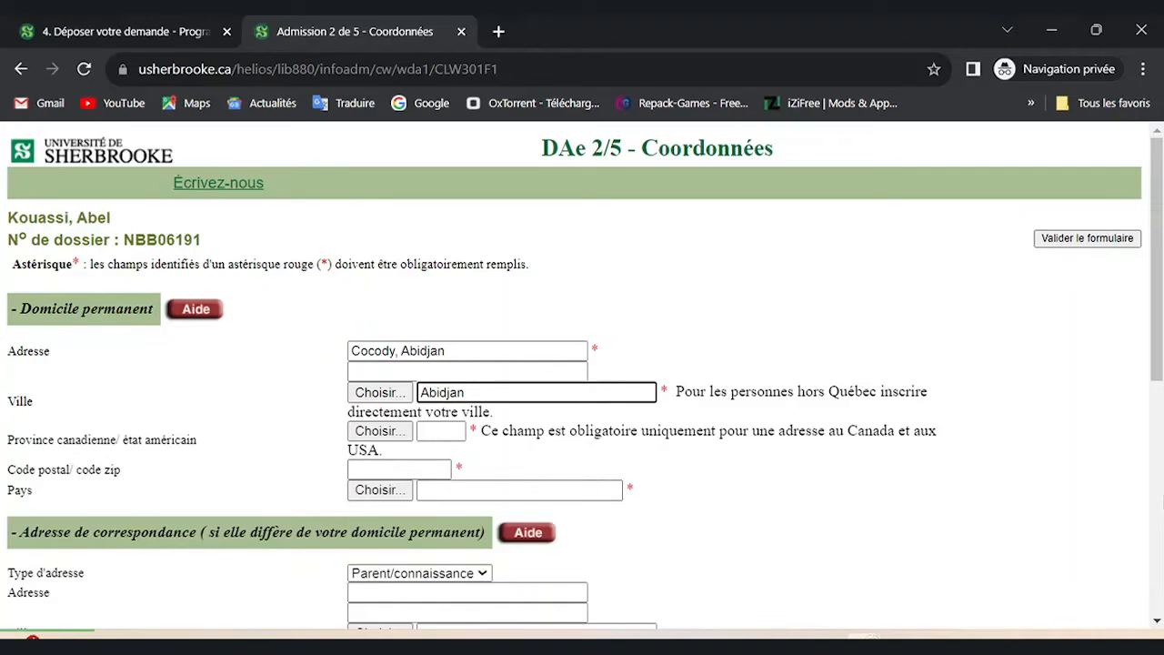
scroll(582, 364, "down", 1)
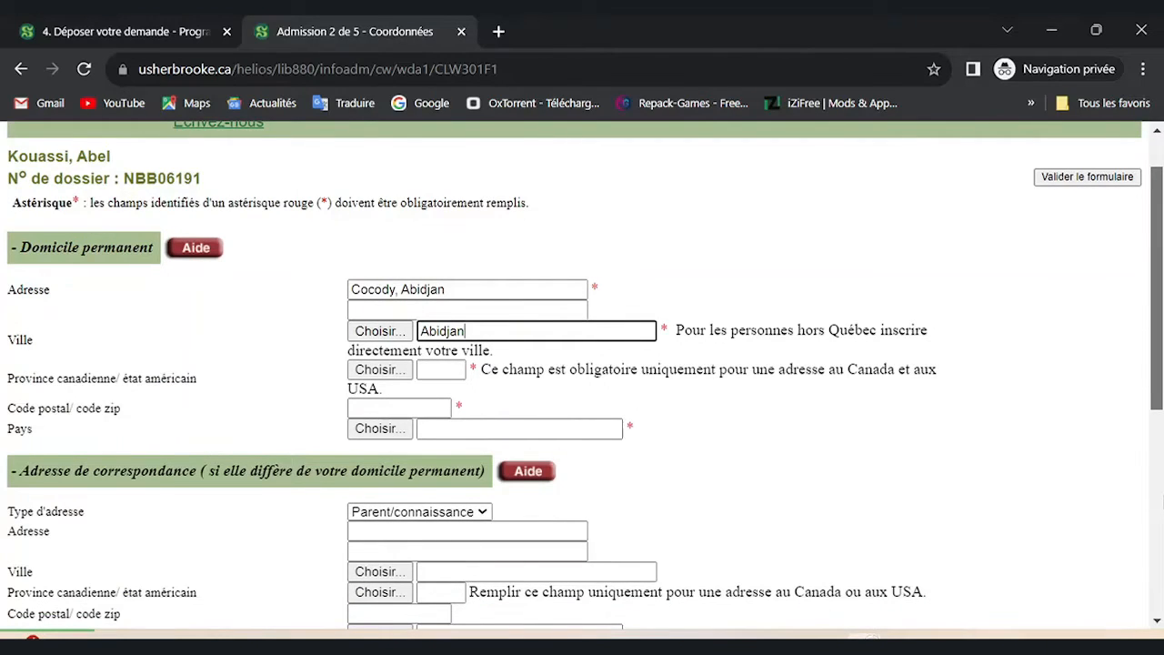
scroll(582, 364, "down", 1)
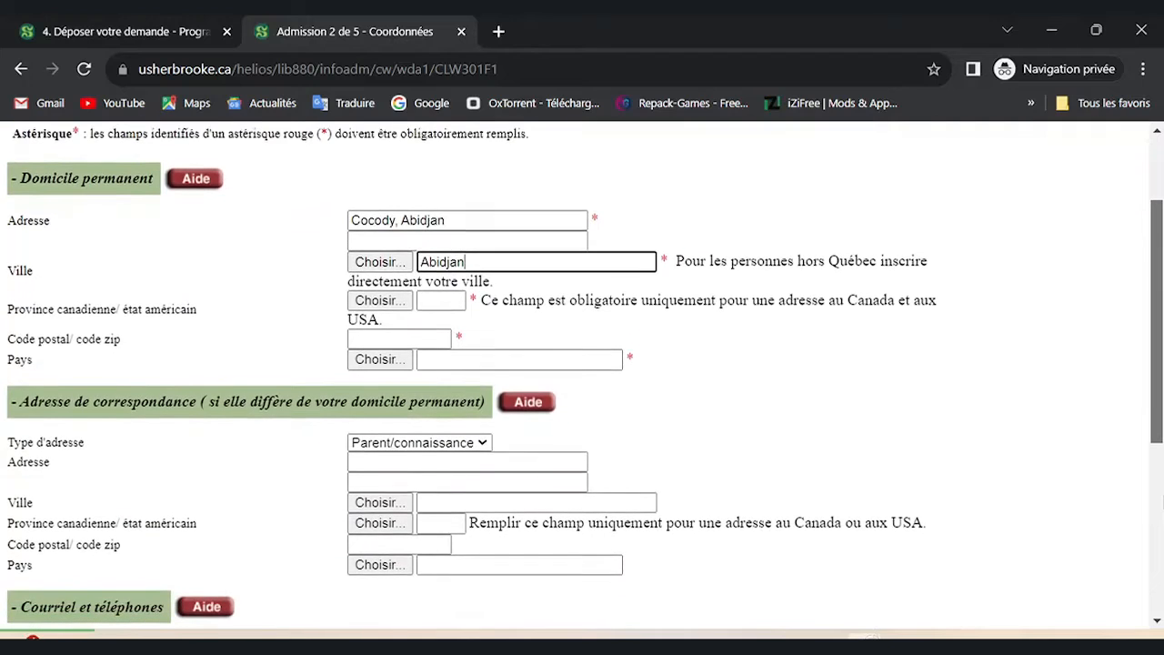
Choose Côte d'Ivoire from the country list as the permanent home country.
left_click(381, 359)
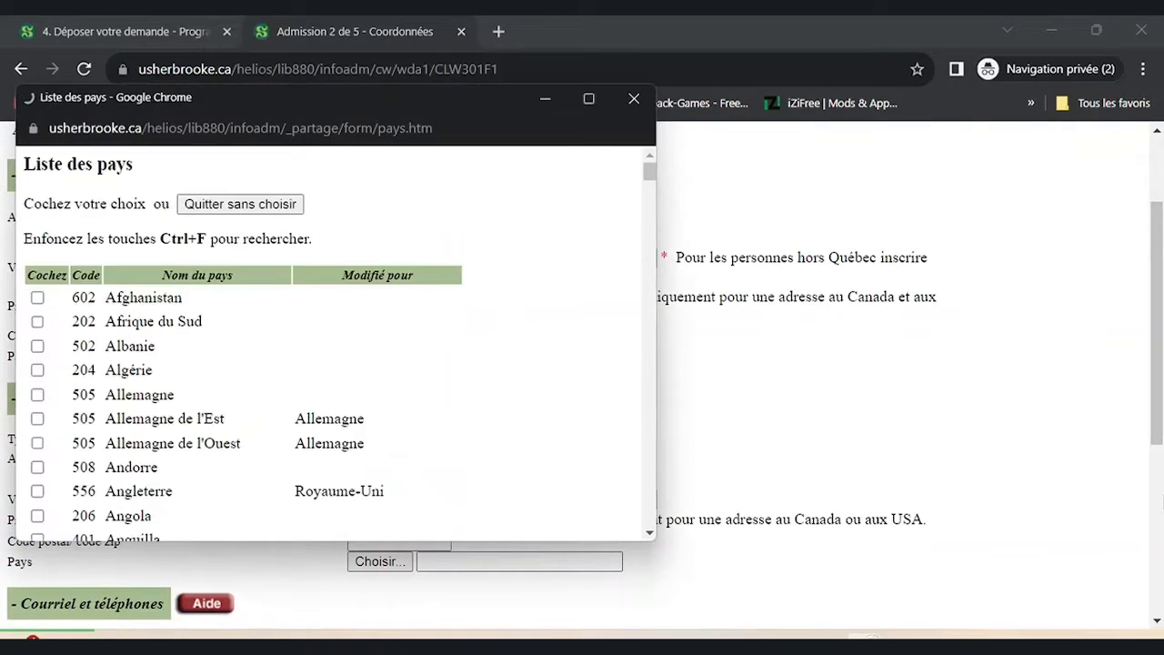
scroll(335, 344, "down", 10)
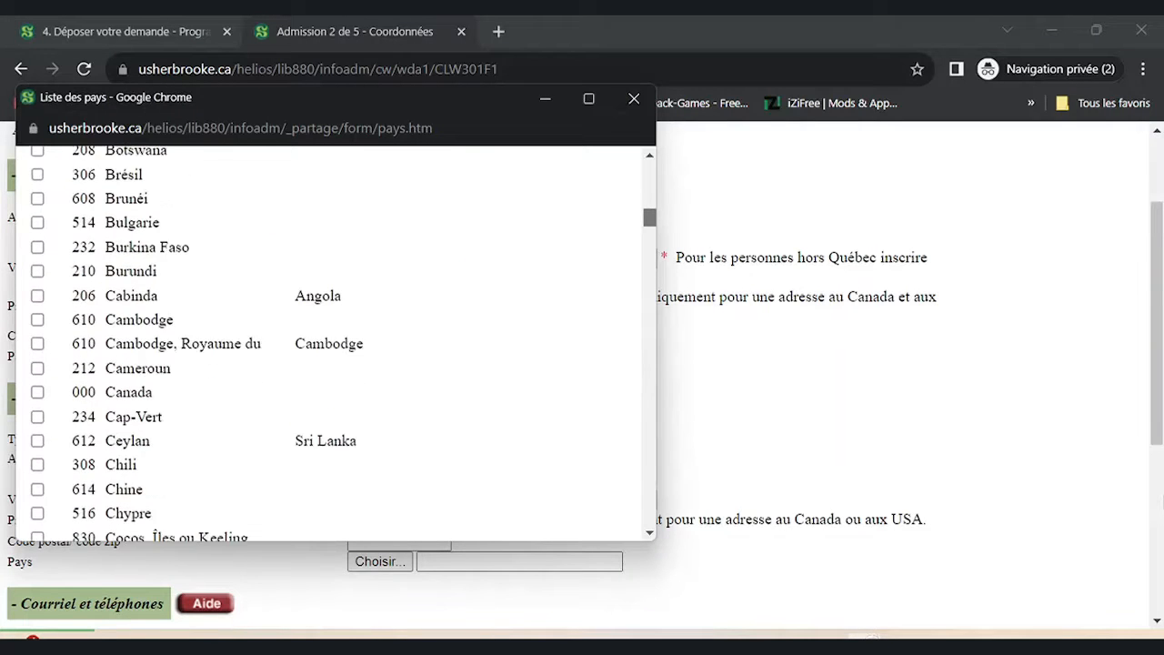
scroll(334, 344, "down", 7)
scroll(335, 344, "up", 2)
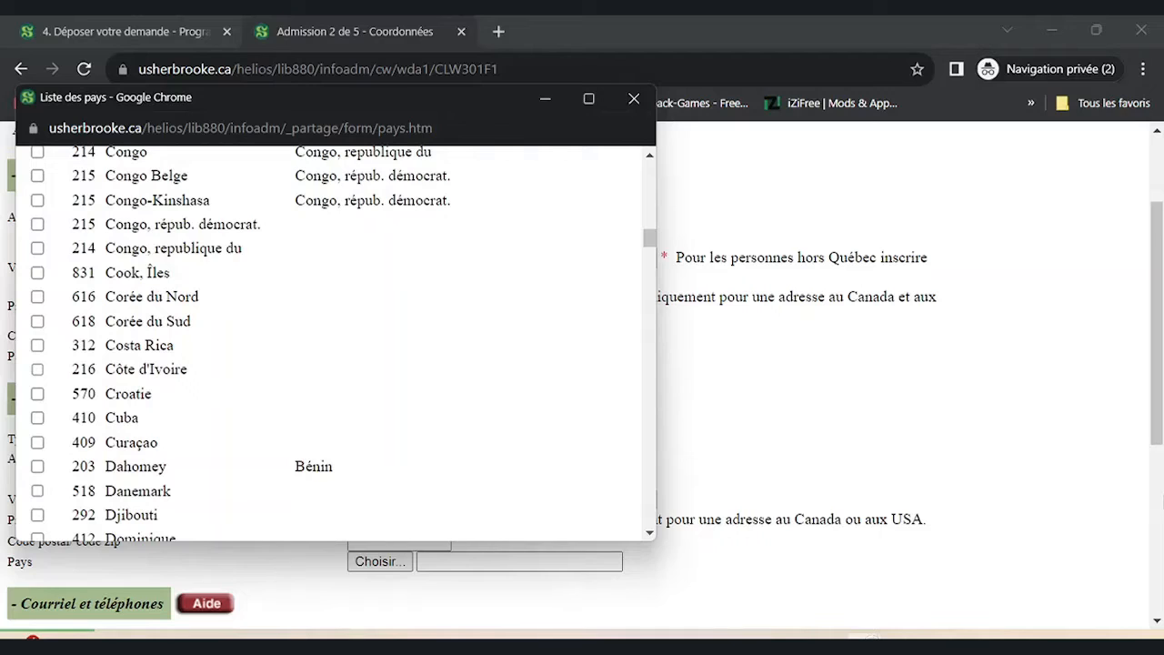
left_click(38, 369)
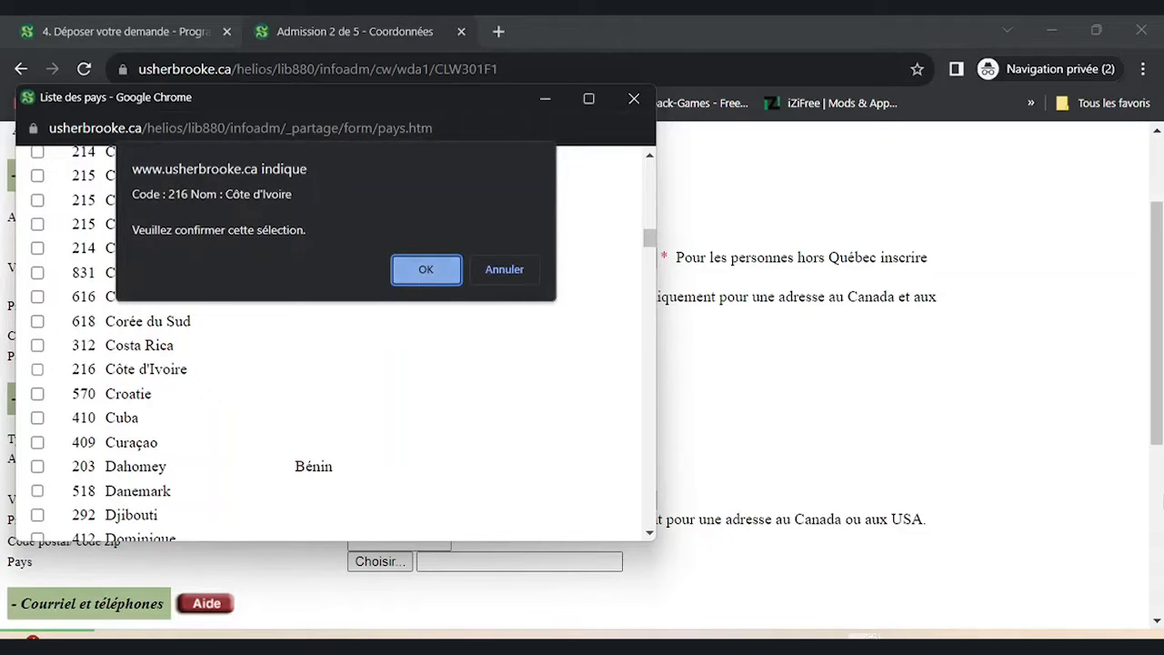
key("Return")
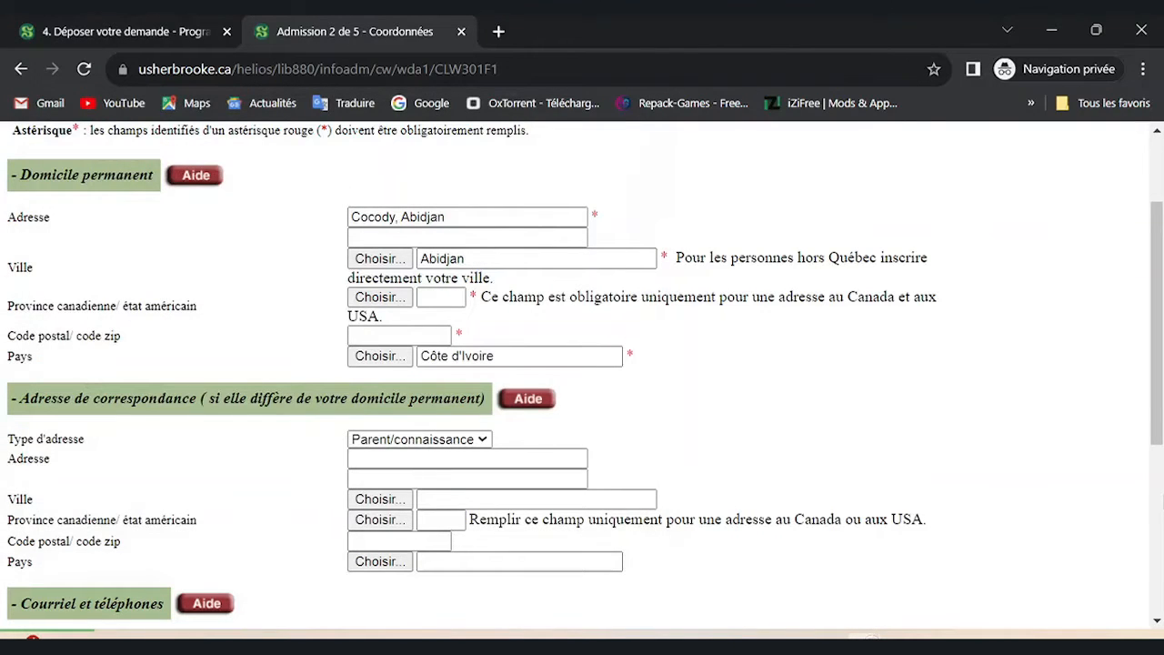
scroll(582, 375, "down", 2)
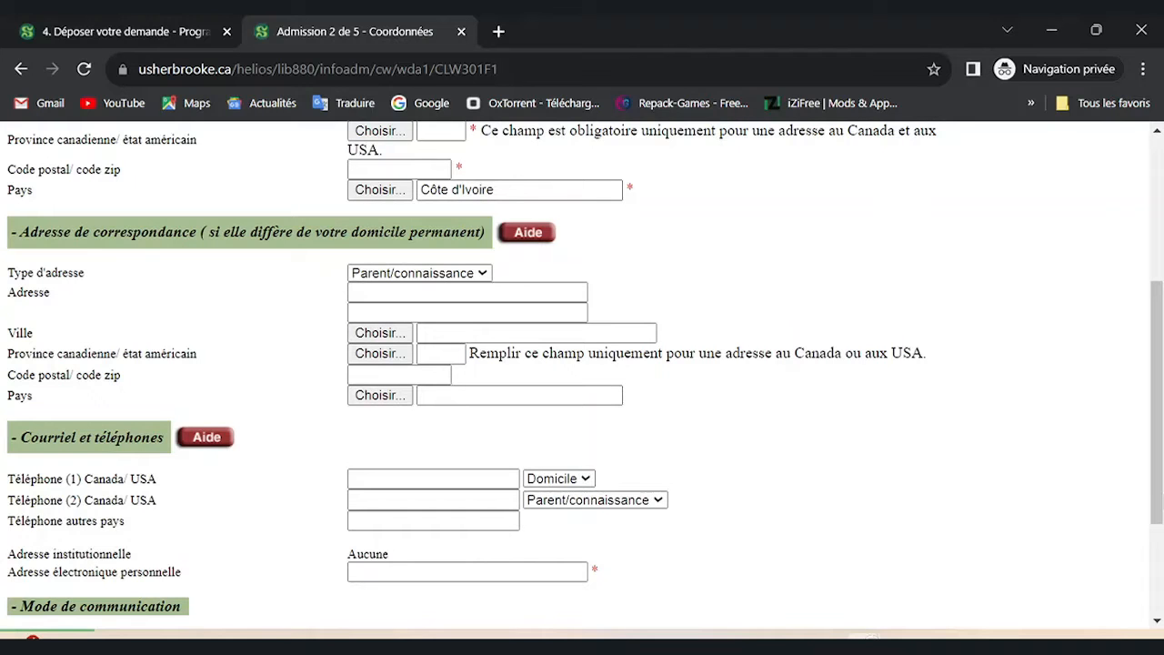
Enter the international phone number and the personal e-mail address.
left_click_drag(1159, 496, 1158, 570)
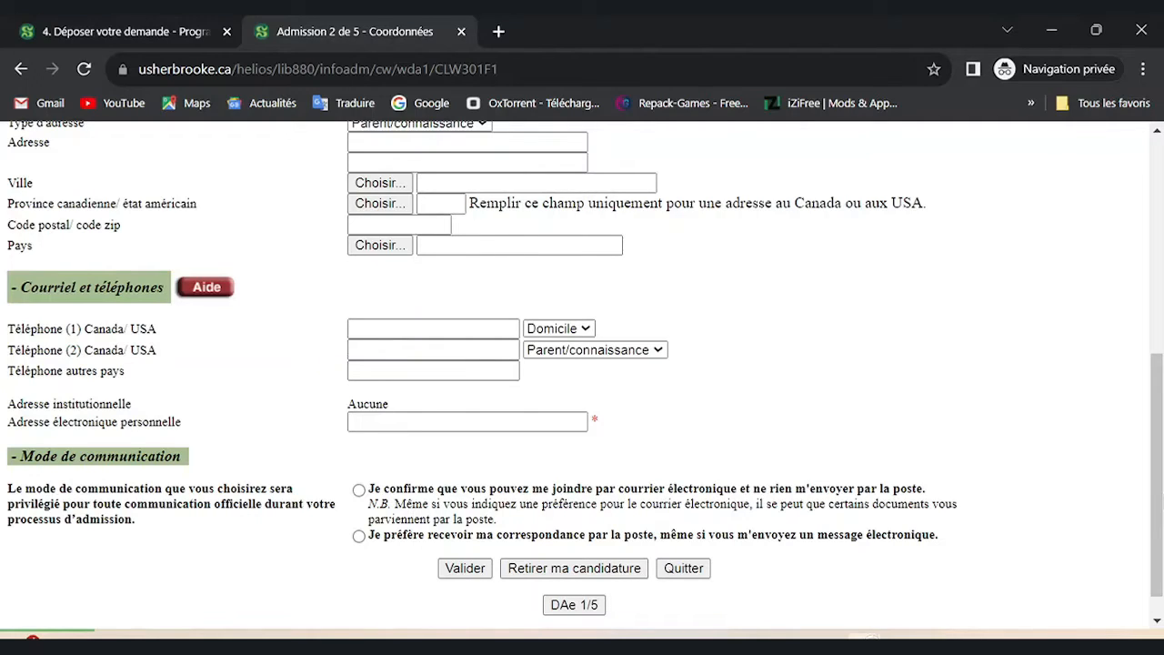
left_click(433, 371)
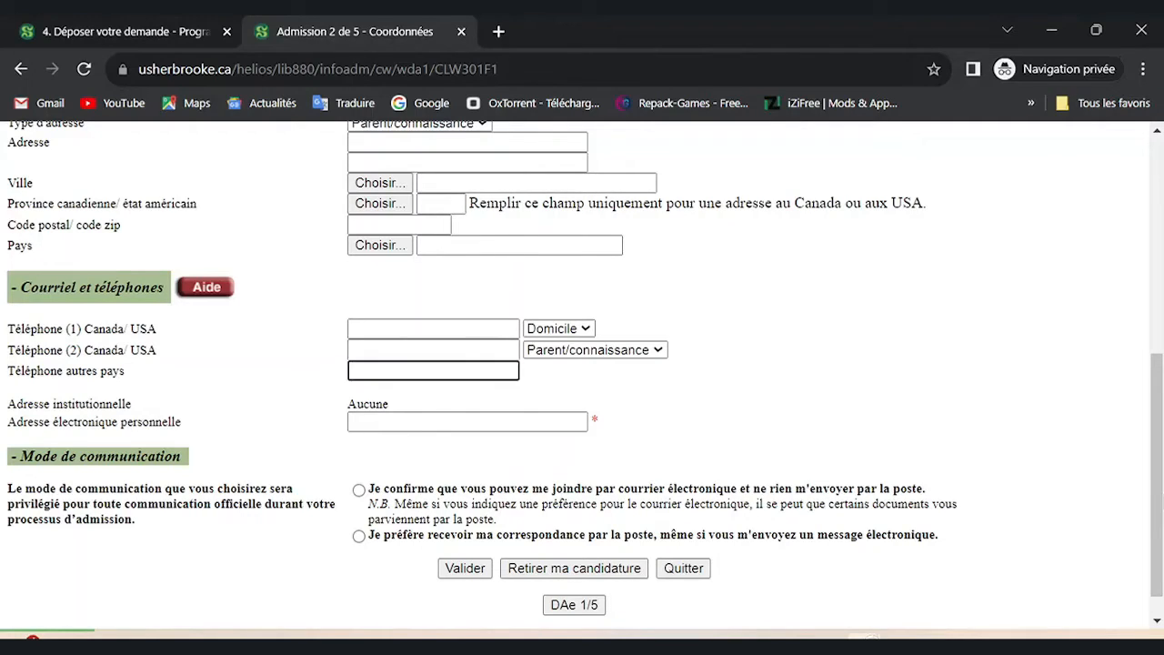
left_click(468, 422)
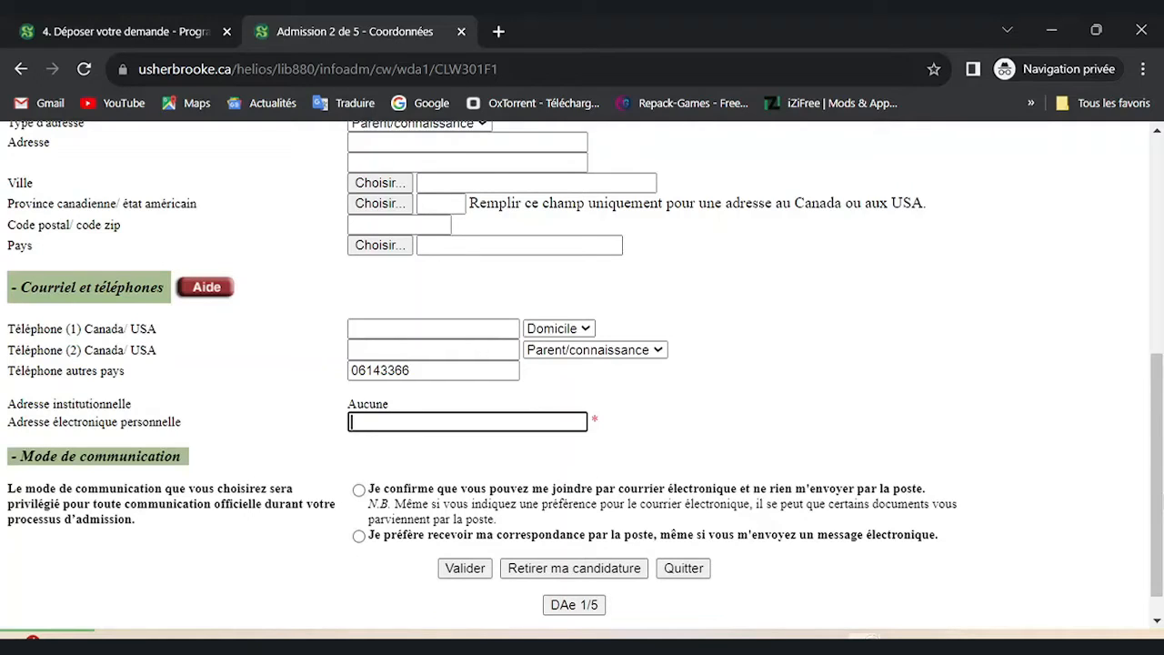
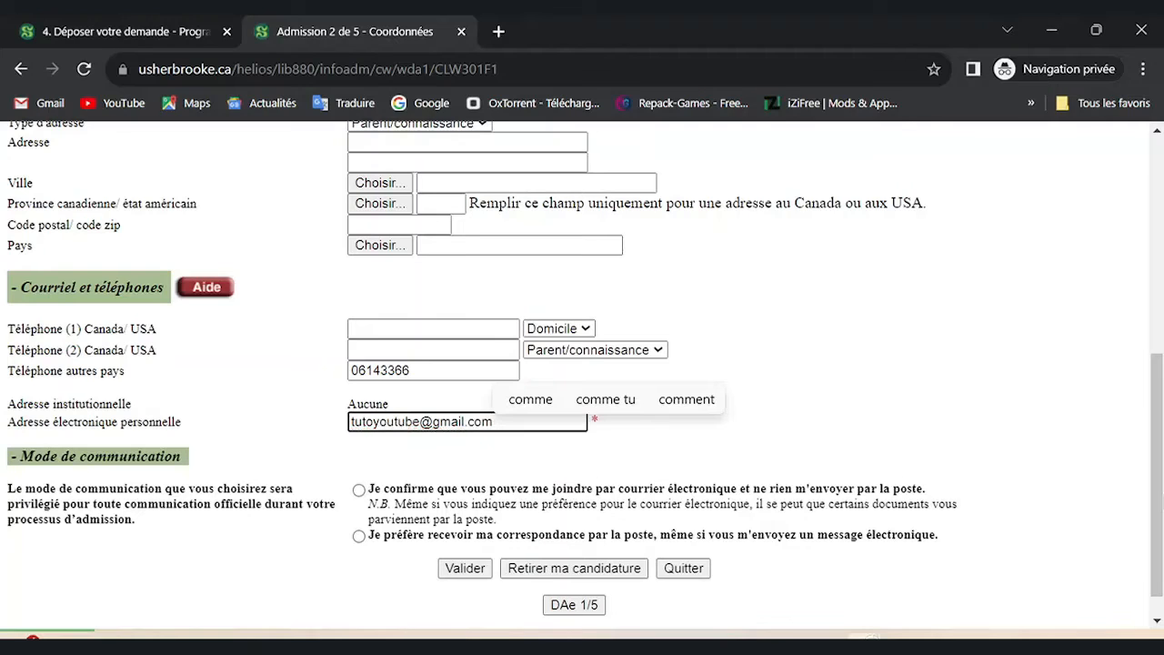
Choose e-mail-only correspondence and submit the contact details with Valider.
scroll(582, 368, "down", 1)
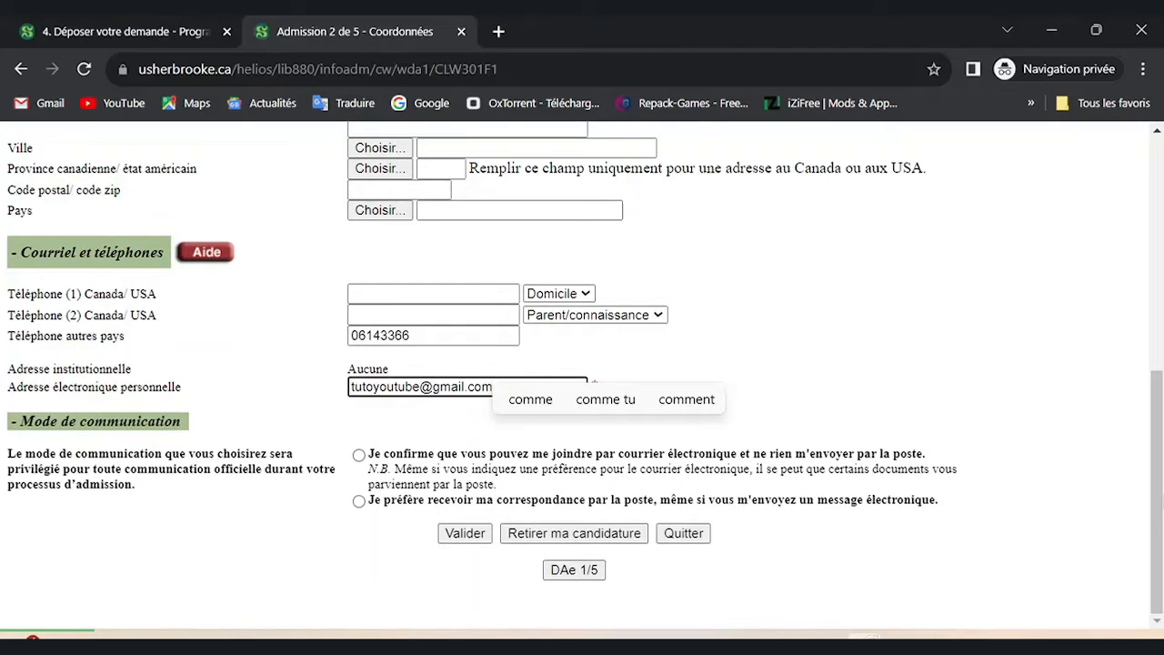
left_click(358, 455)
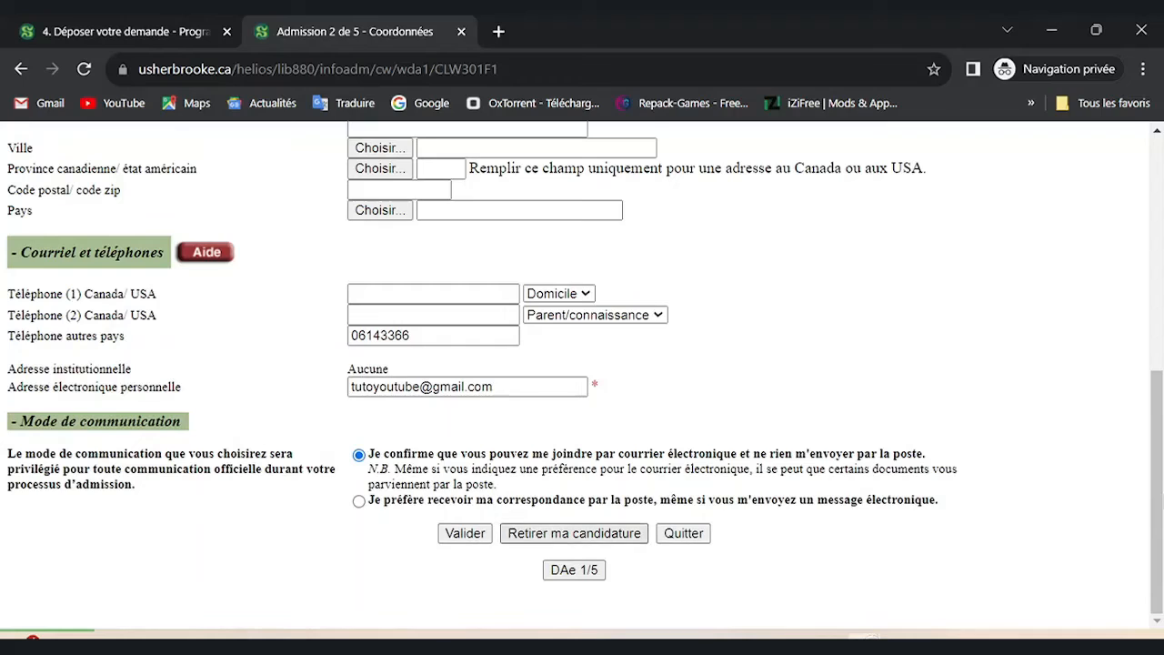
left_click(465, 533)
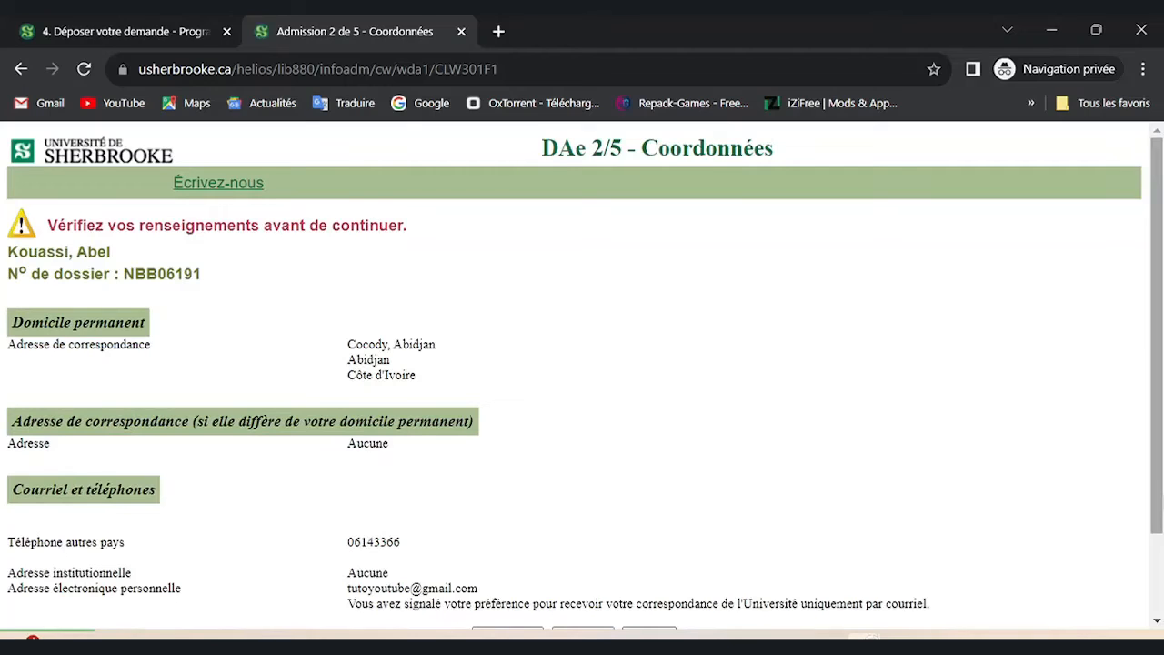
Review the contact-details summary and continue to step 3, Choix du programme.
scroll(582, 373, "down", 2)
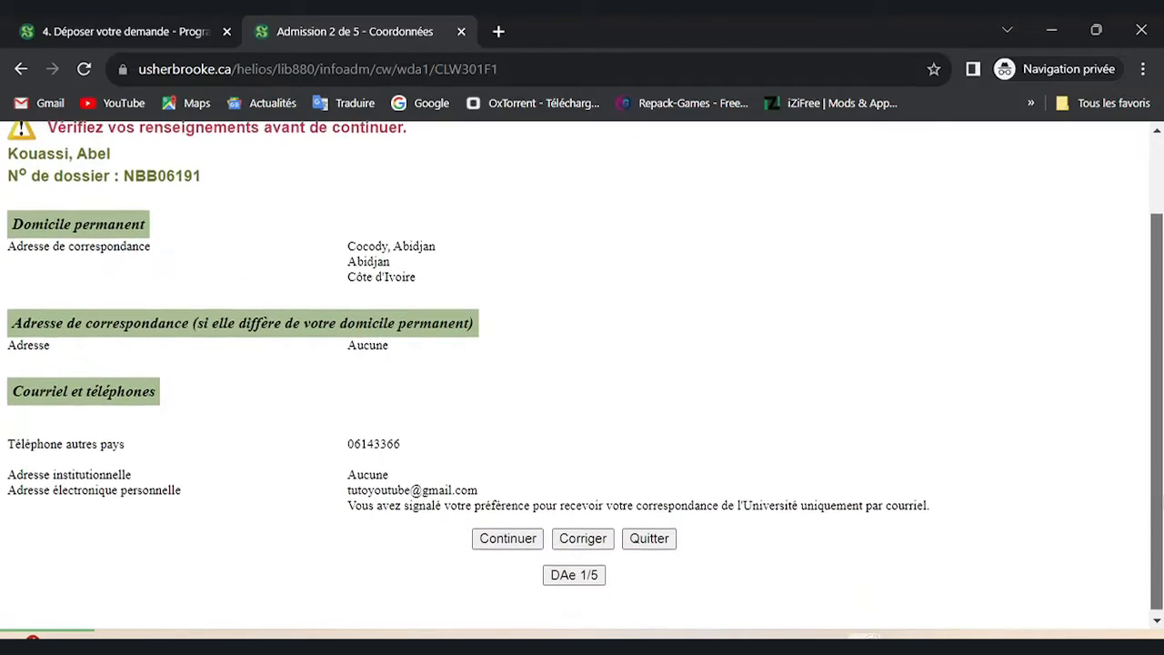
left_click(508, 533)
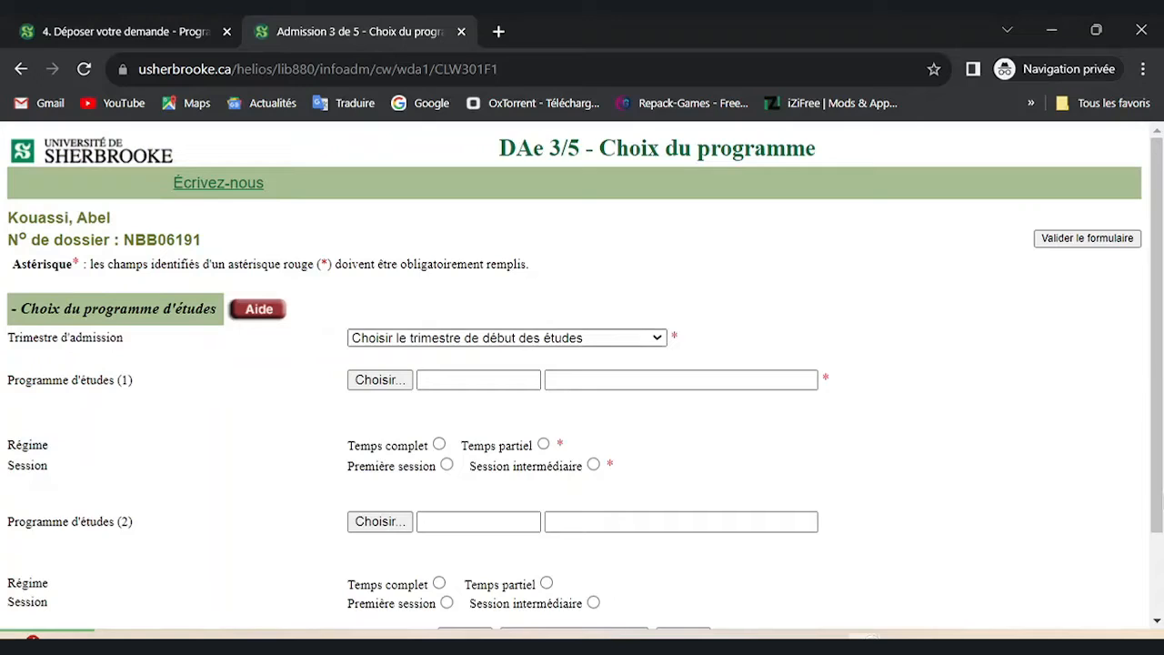
Choose Automne 2024 (septembre–décembre 2024) as admission trimester and launch the Programme d'études (1) search.
left_click(507, 337)
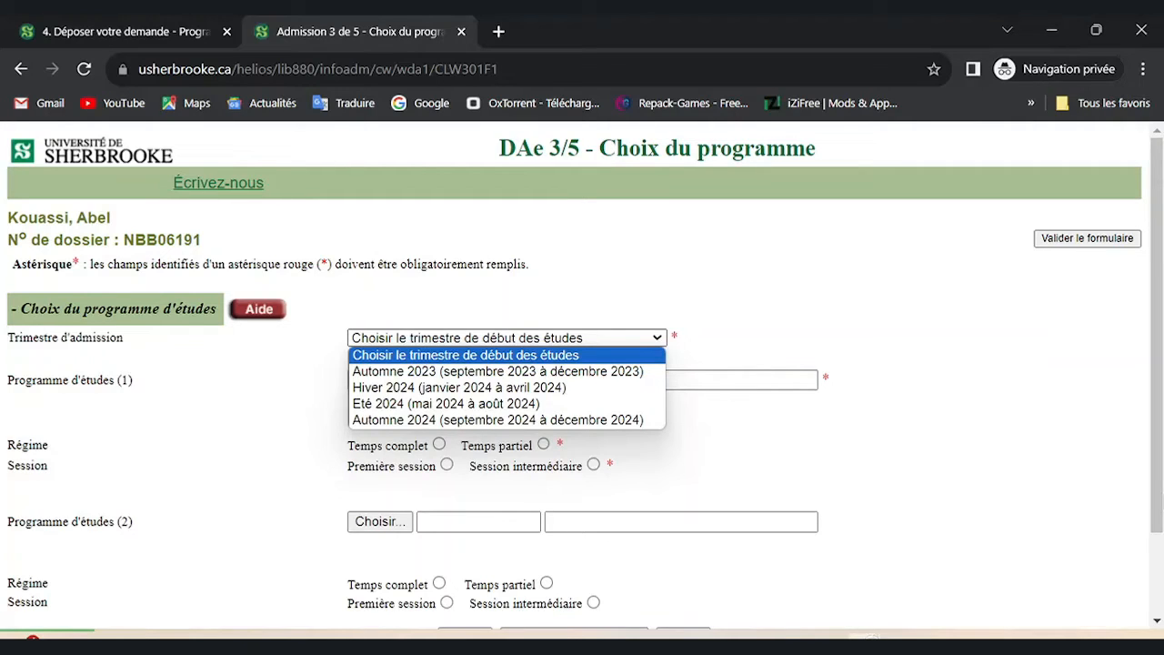
key("Down")
key("Down")
key("Down")
key("Down")
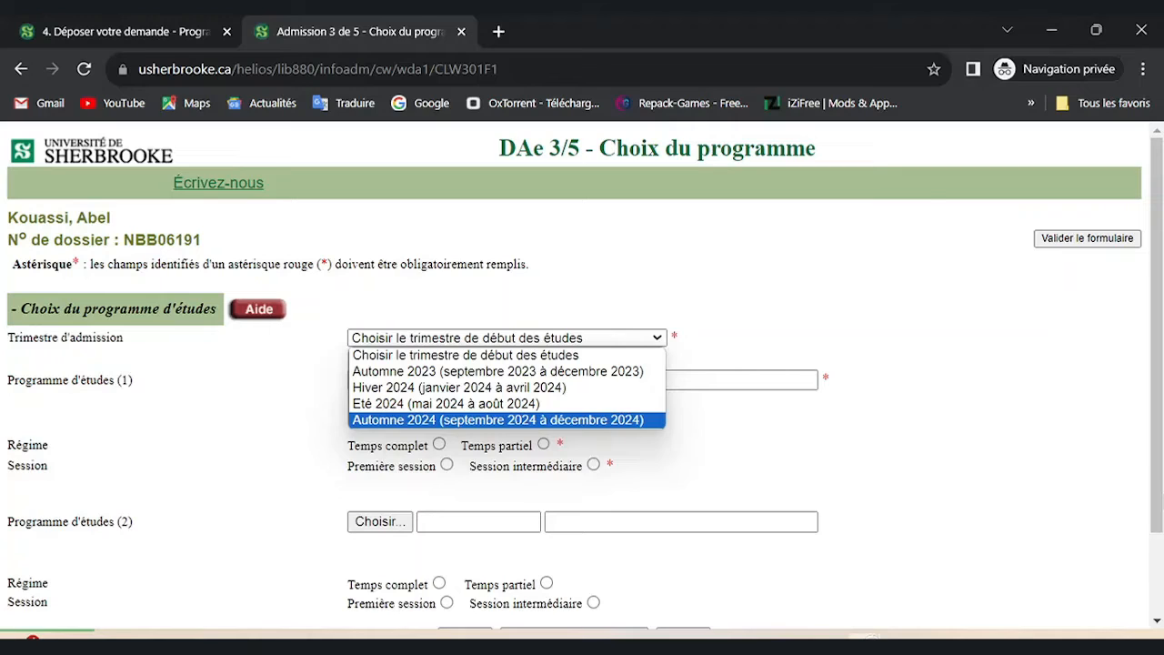
key("Return")
left_click(507, 337)
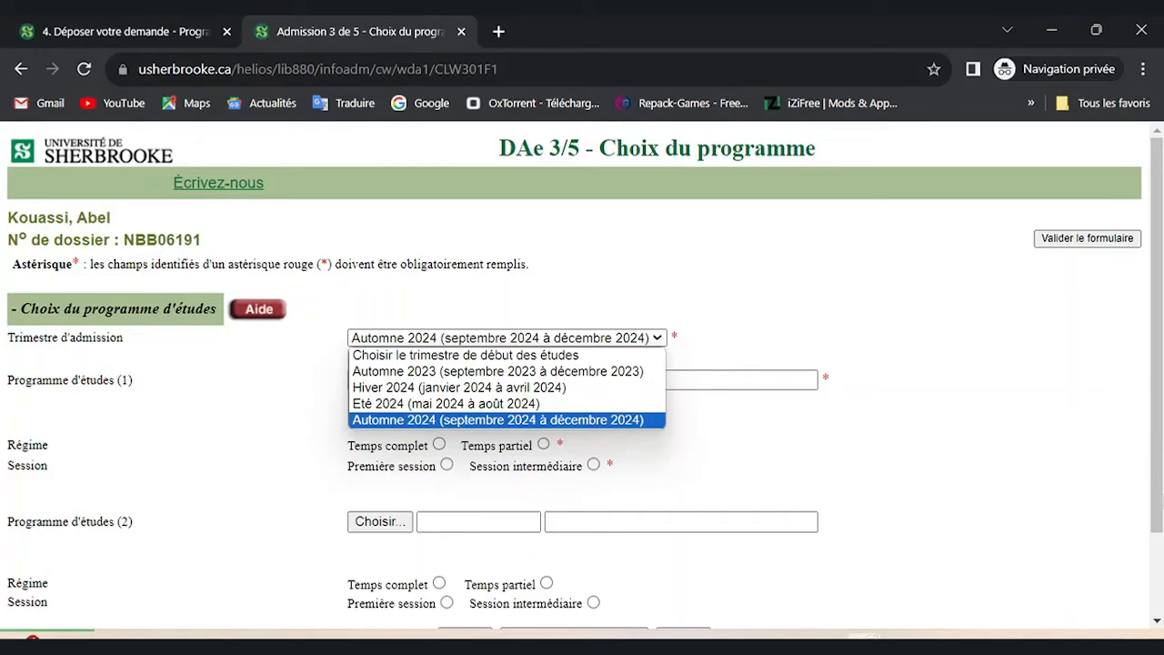
key("Return")
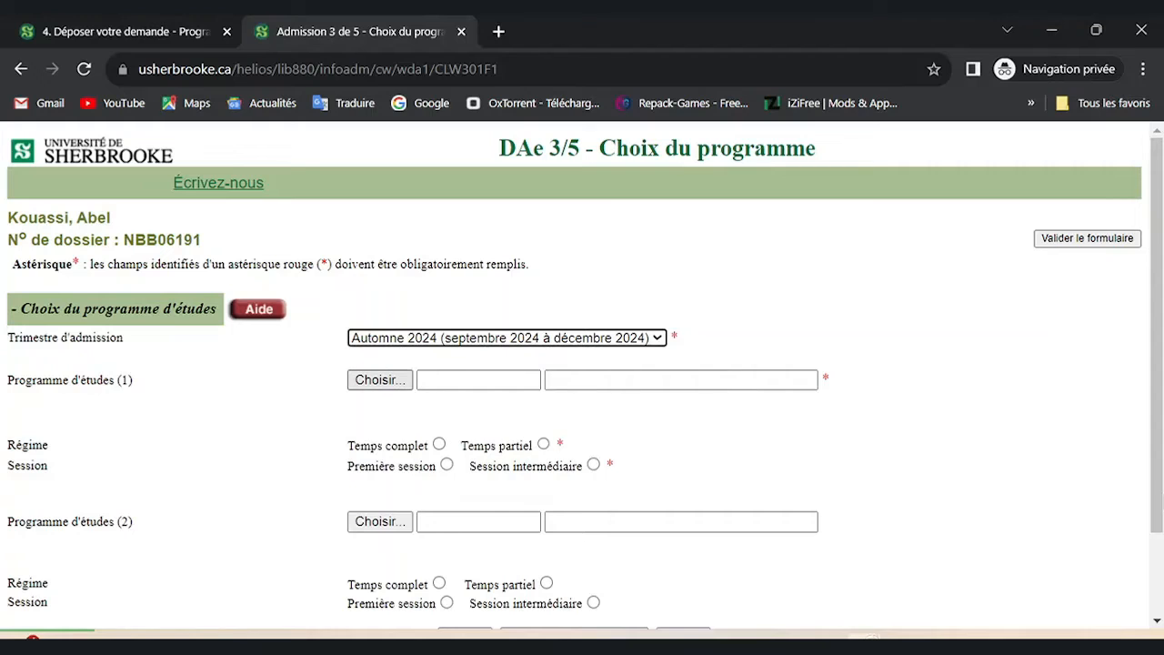
left_click(380, 380)
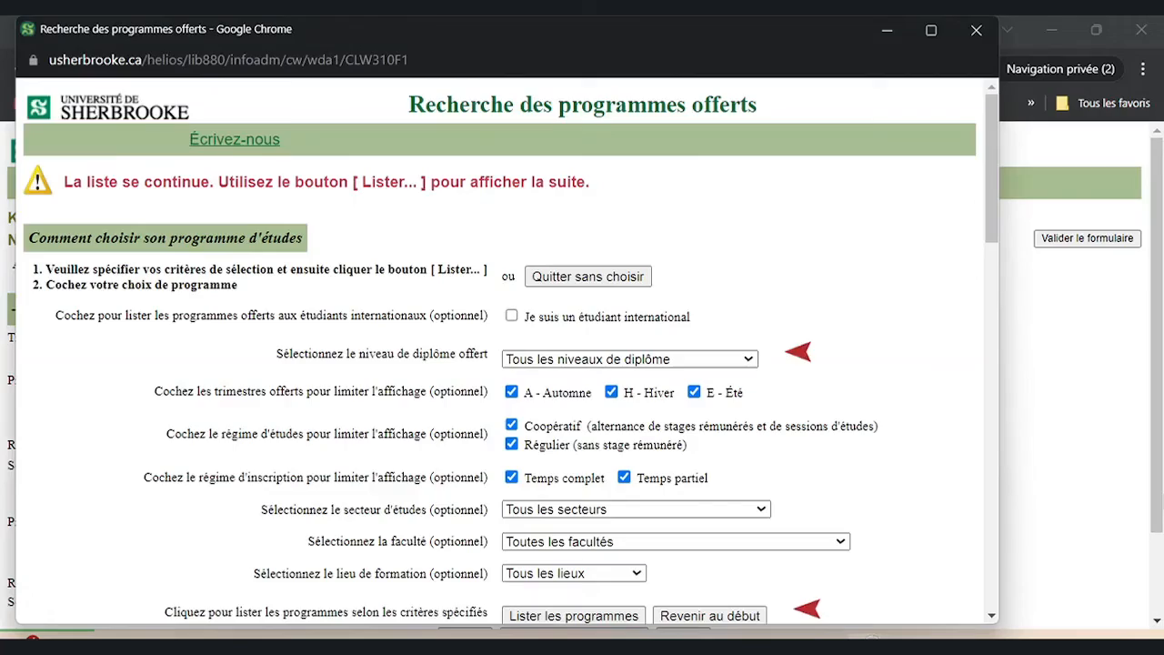
Select BIOCHIMIE DE LA SANTÉ 204-500-USHPR in the offered programmes list and confirm with OK.
scroll(507, 351, "down", 12)
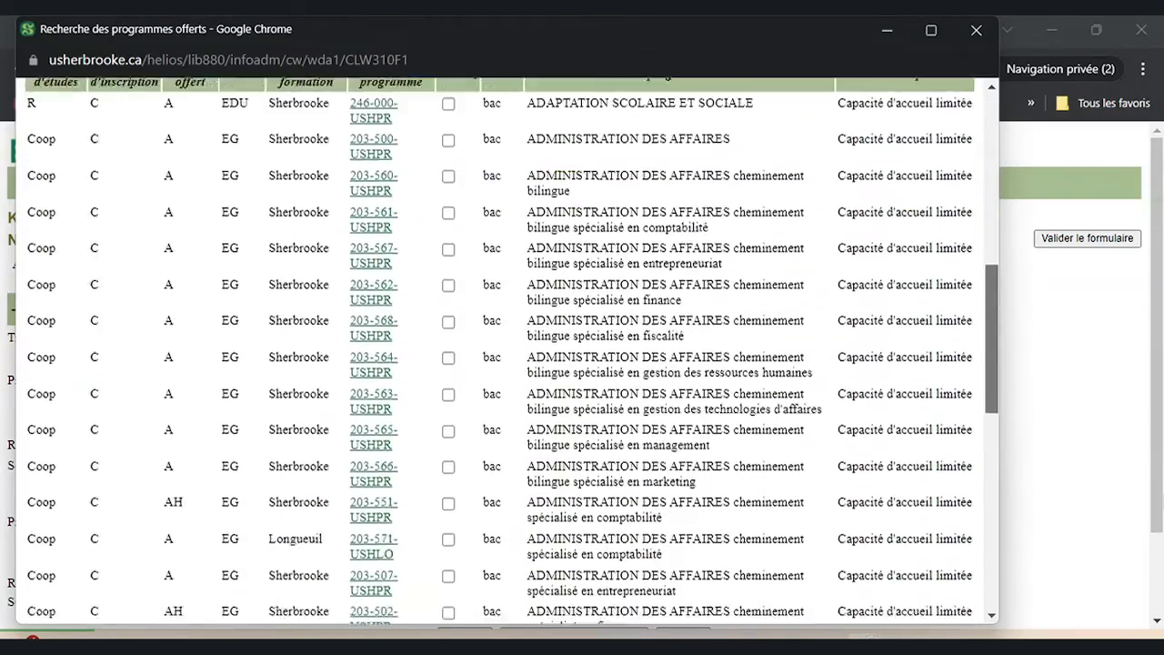
scroll(507, 351, "down", 3)
scroll(507, 351, "up", 1)
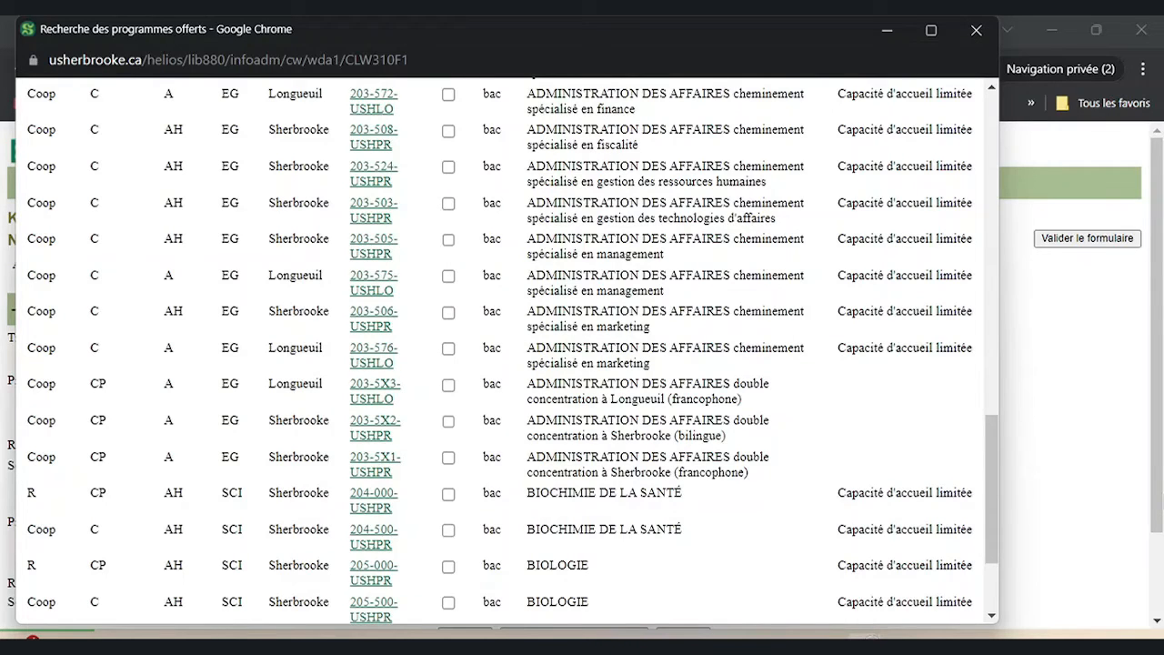
left_click(449, 530)
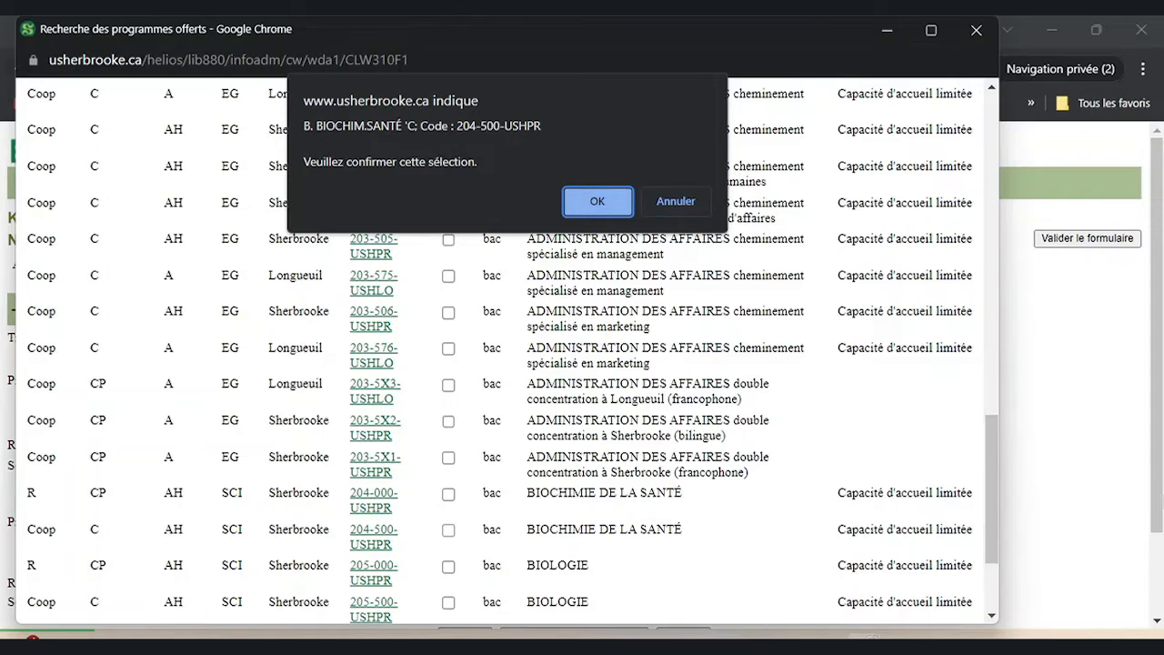
key("Return")
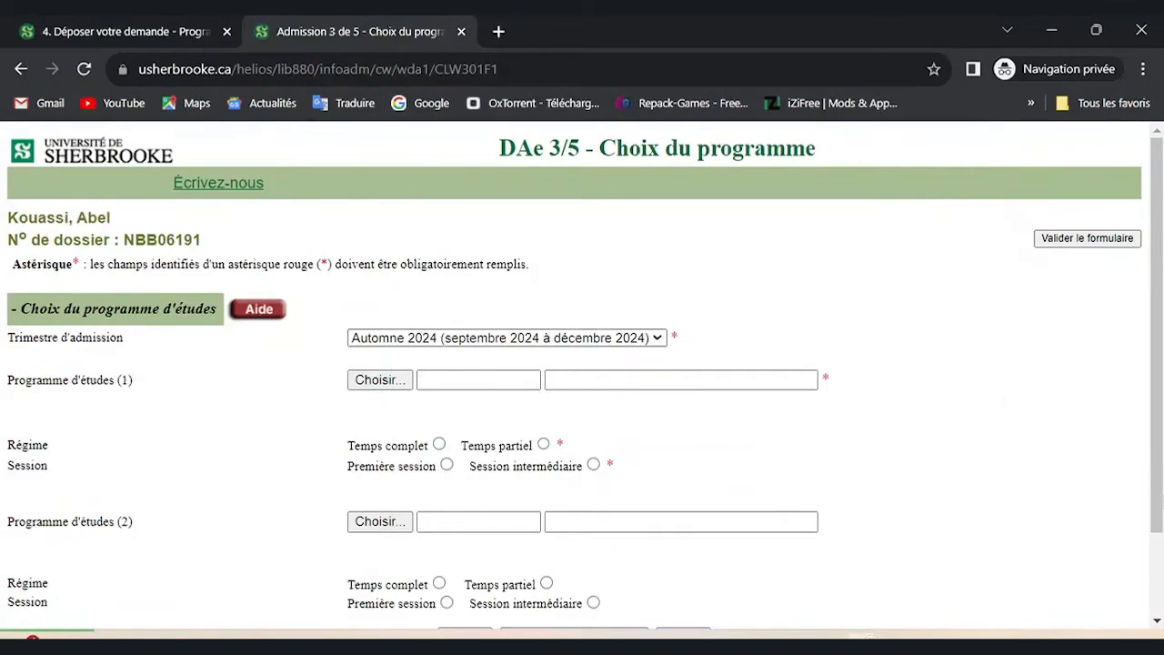
Re-search programmes with all diploma levels and confirm Biochimie de la santé coop, 204-500-USHPR.
left_click(381, 380)
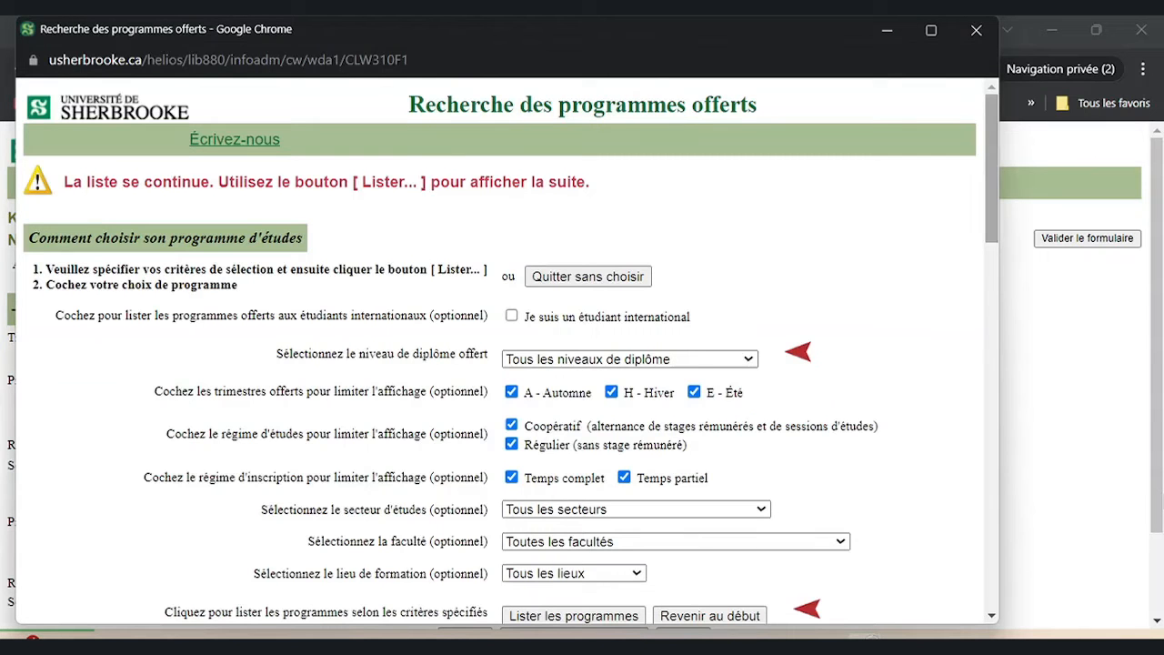
scroll(509, 364, "down", 3)
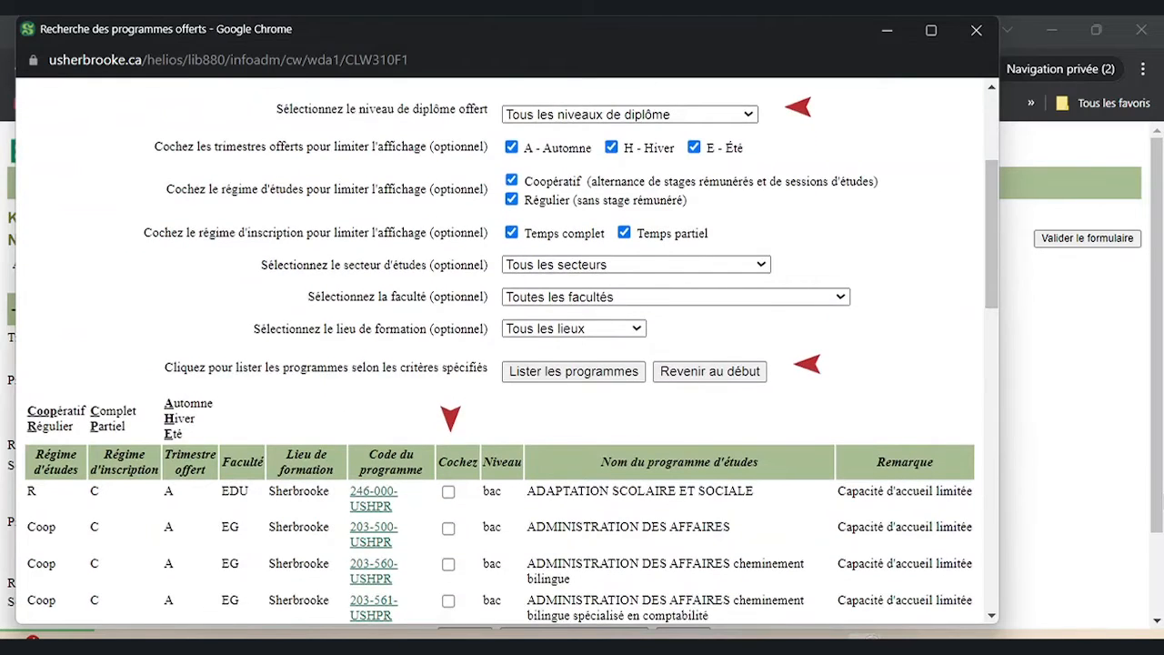
left_click(629, 115)
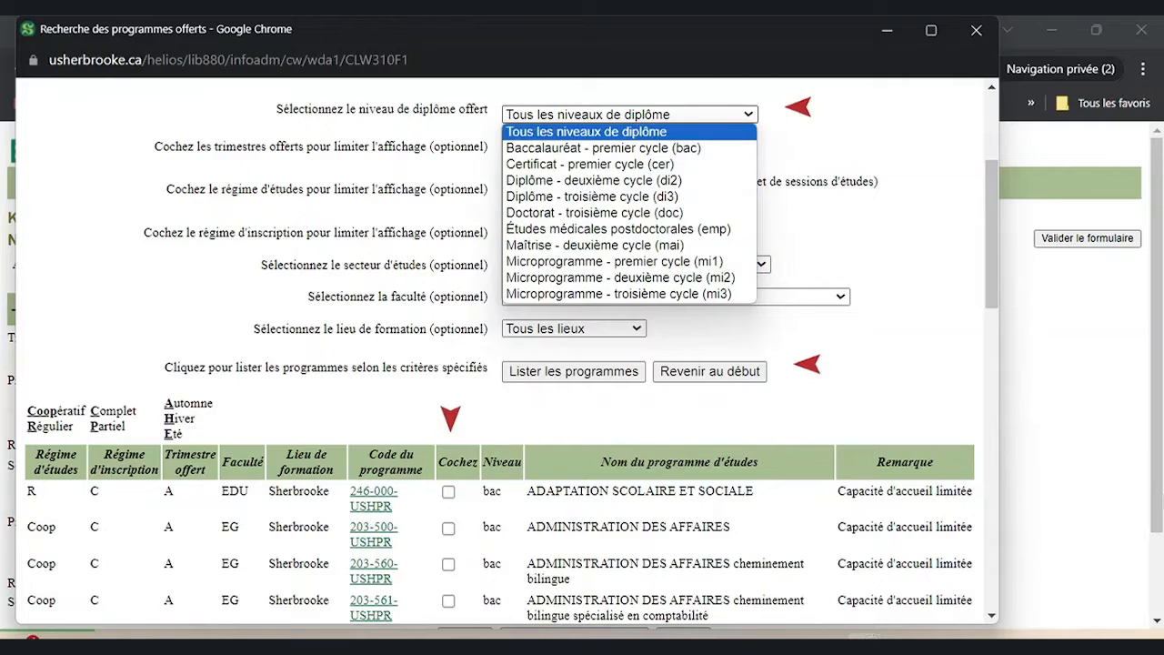
left_click(587, 132)
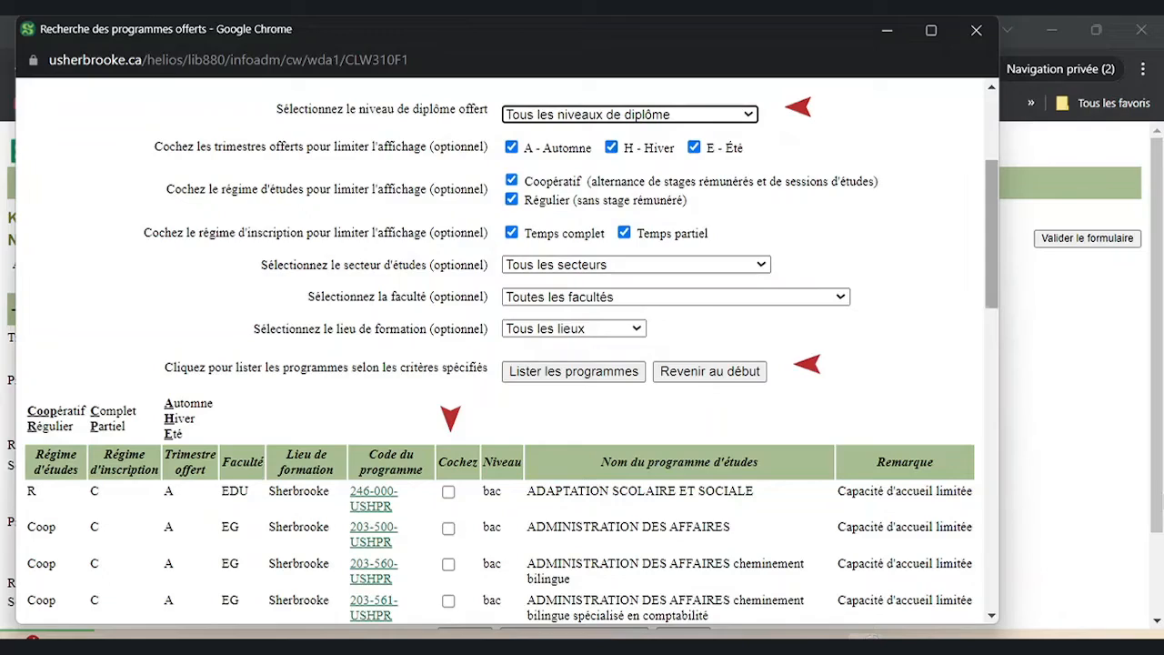
scroll(507, 350, "down", 4)
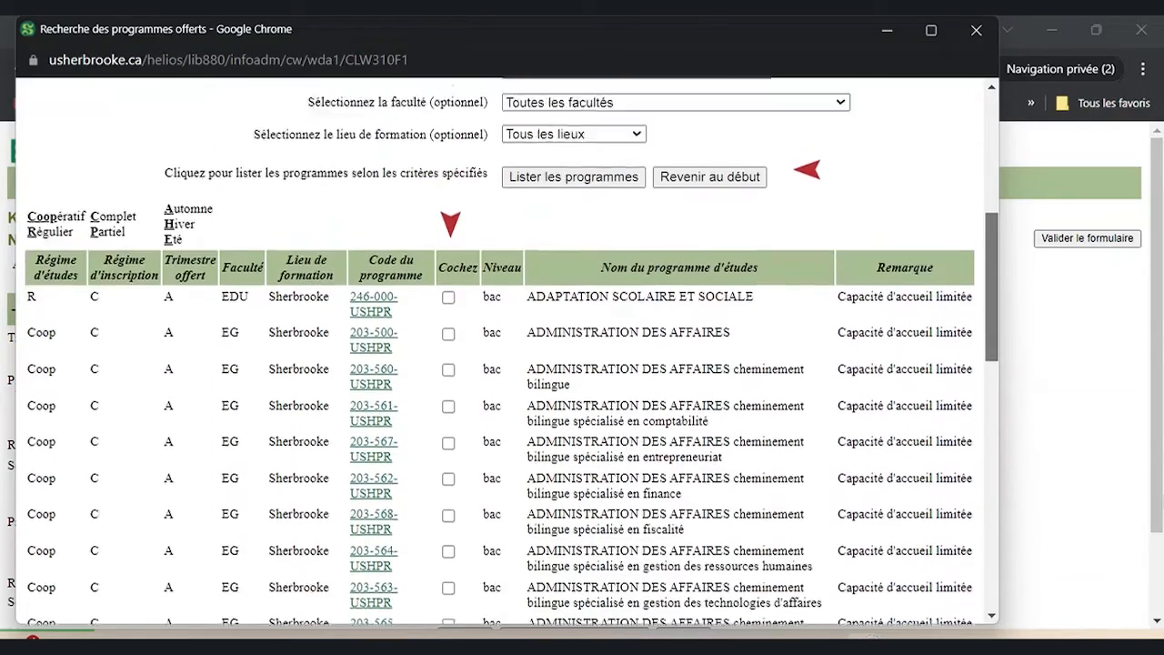
scroll(508, 350, "down", 6)
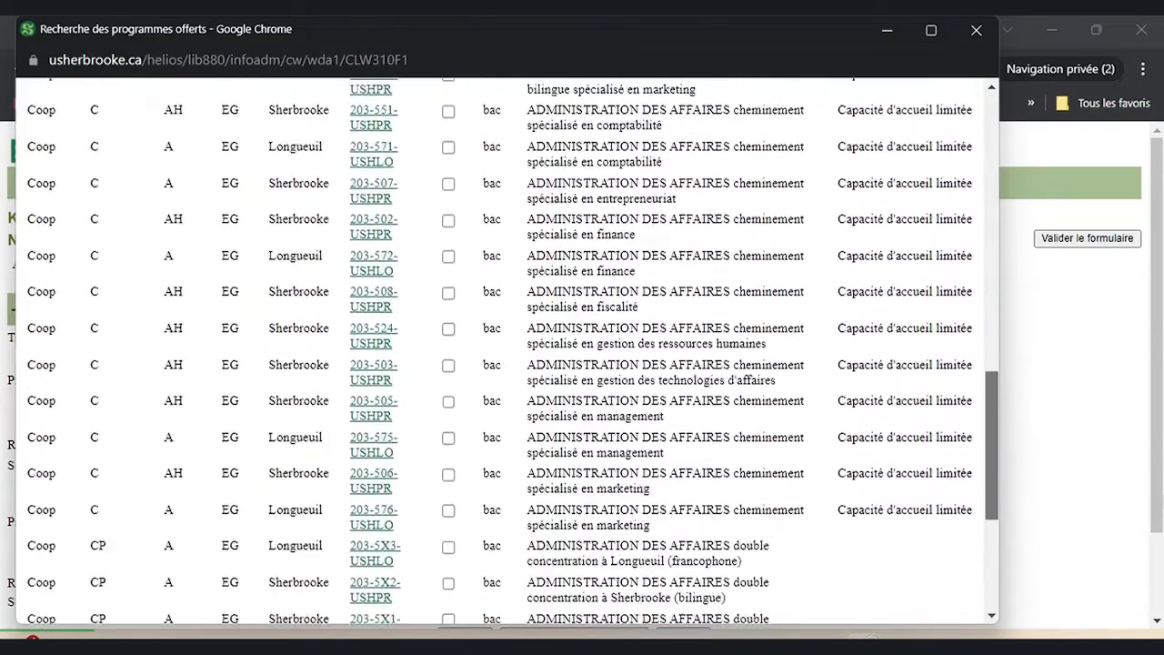
scroll(508, 350, "down", 3)
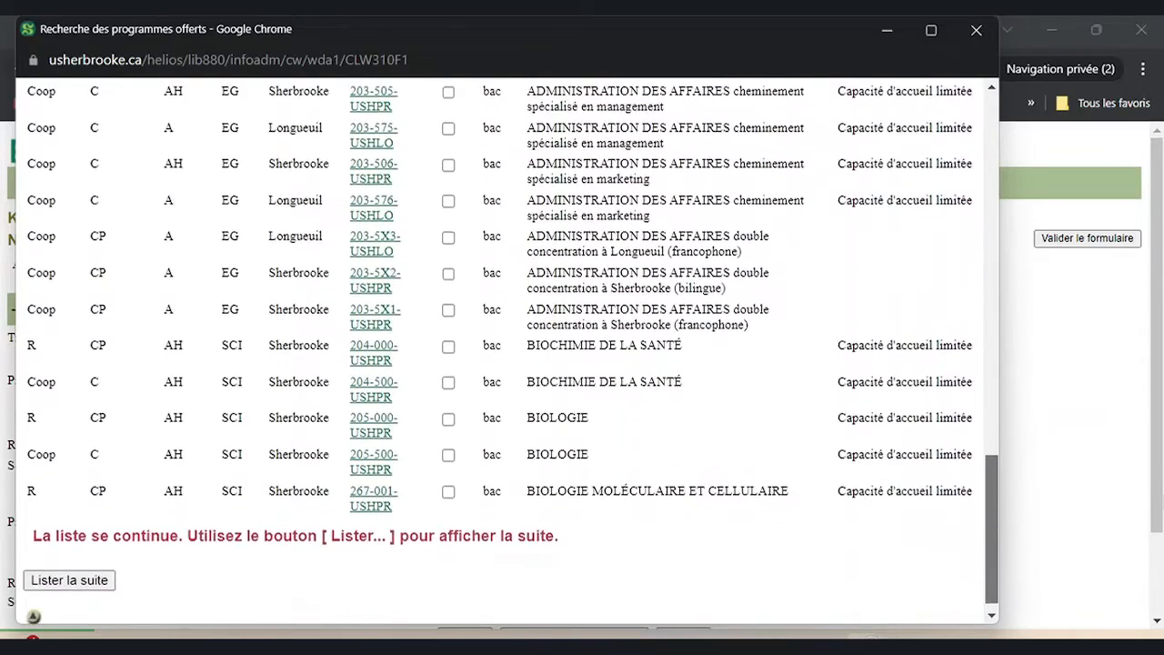
left_click_drag(992, 530, 991, 535)
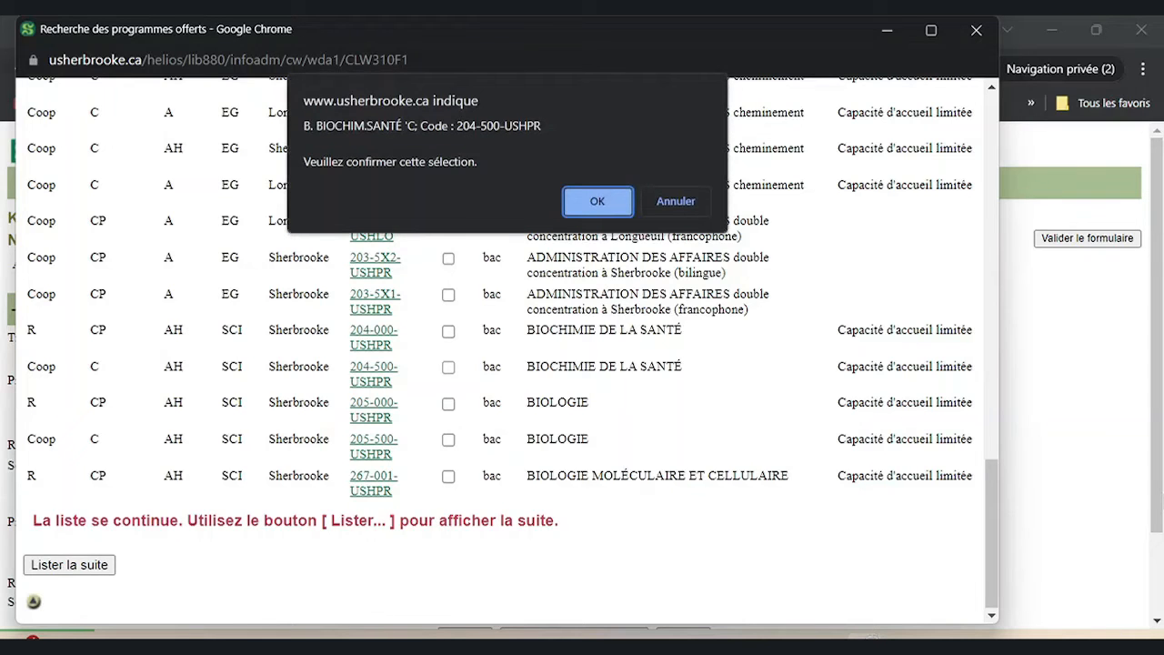
left_click(607, 200)
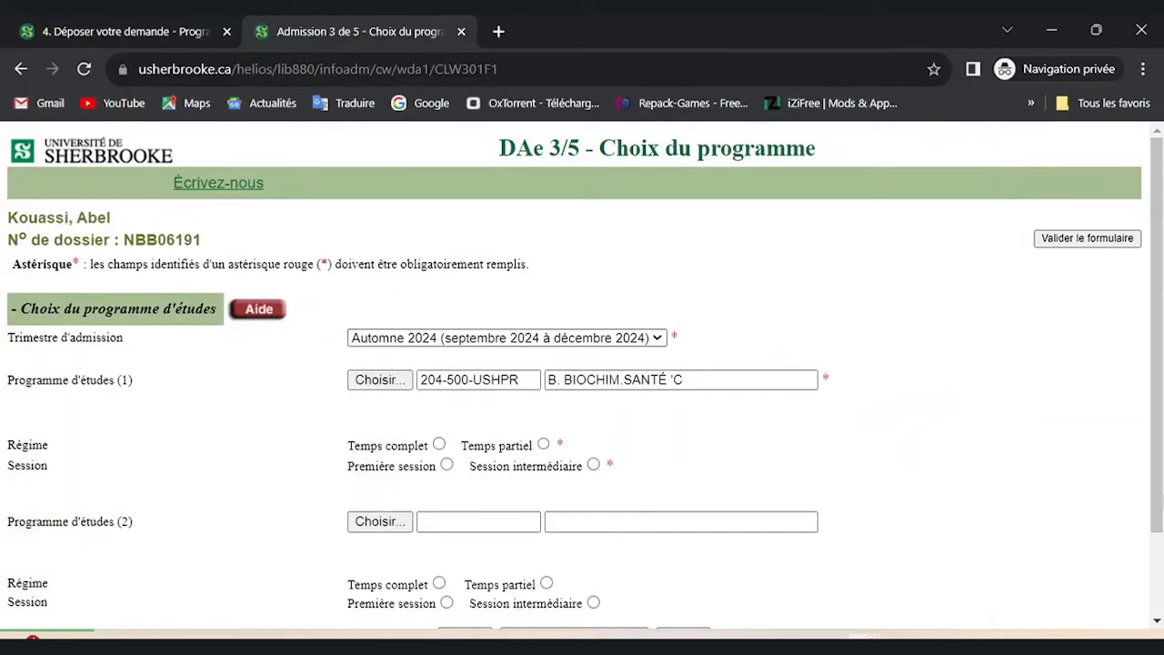
Set Programme d'études (1) to Temps complet and Première session, then search for Programme d'études (2).
scroll(582, 375, "down", 1)
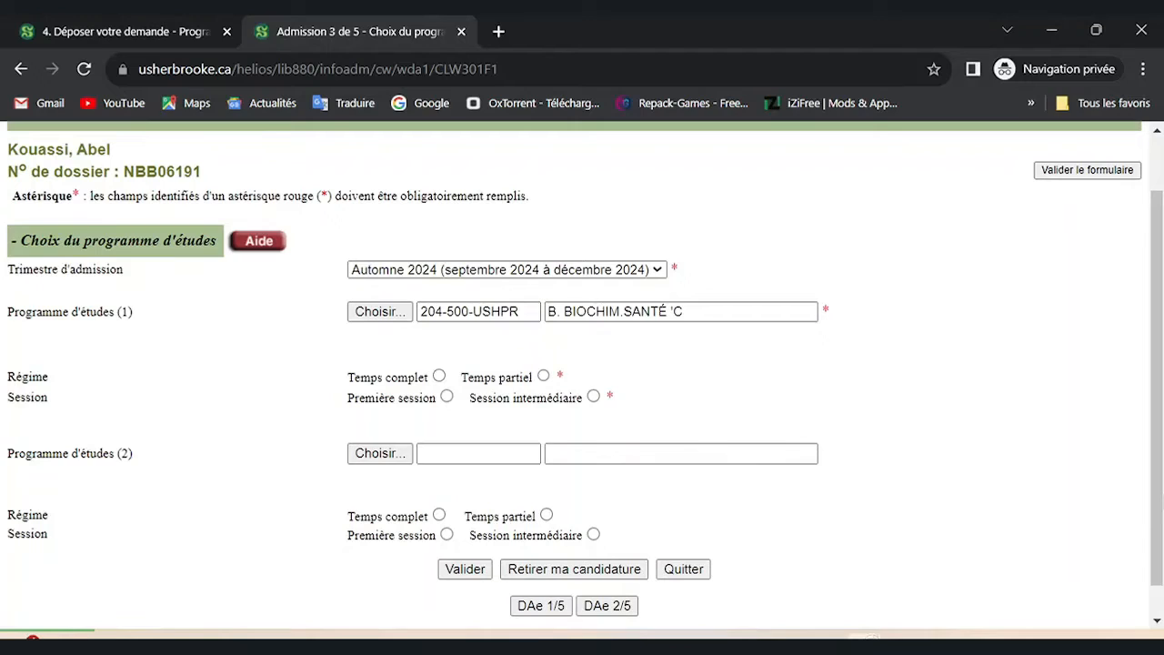
left_click(439, 375)
left_click(447, 395)
scroll(582, 368, "down", 1)
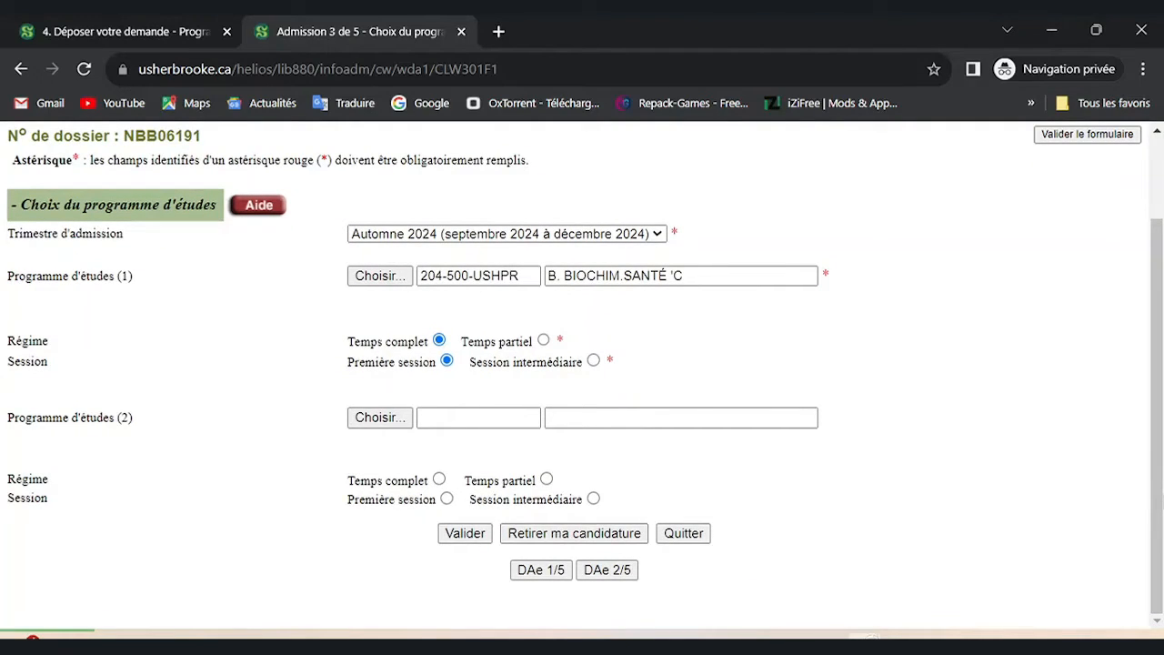
left_click(380, 418)
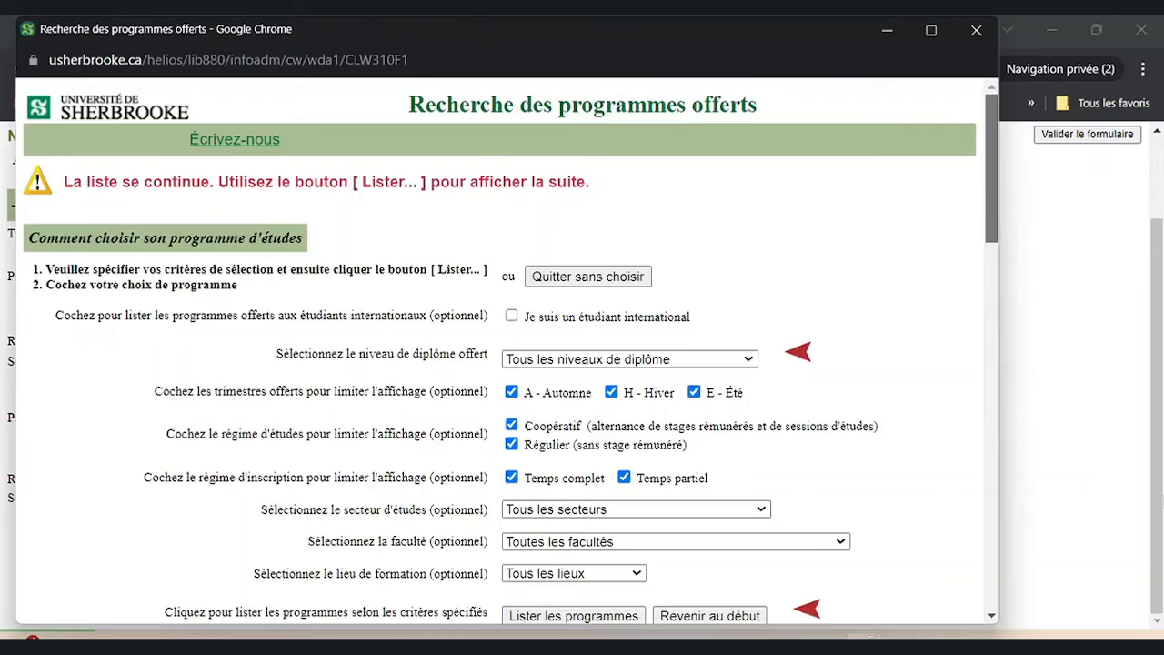
Choose BIOLOGIE MOLÉCULAIRE ET CELLULAIRE 267-001-USHPR as second programme and make it Temps complet.
scroll(509, 351, "down", 5)
scroll(509, 350, "down", 10)
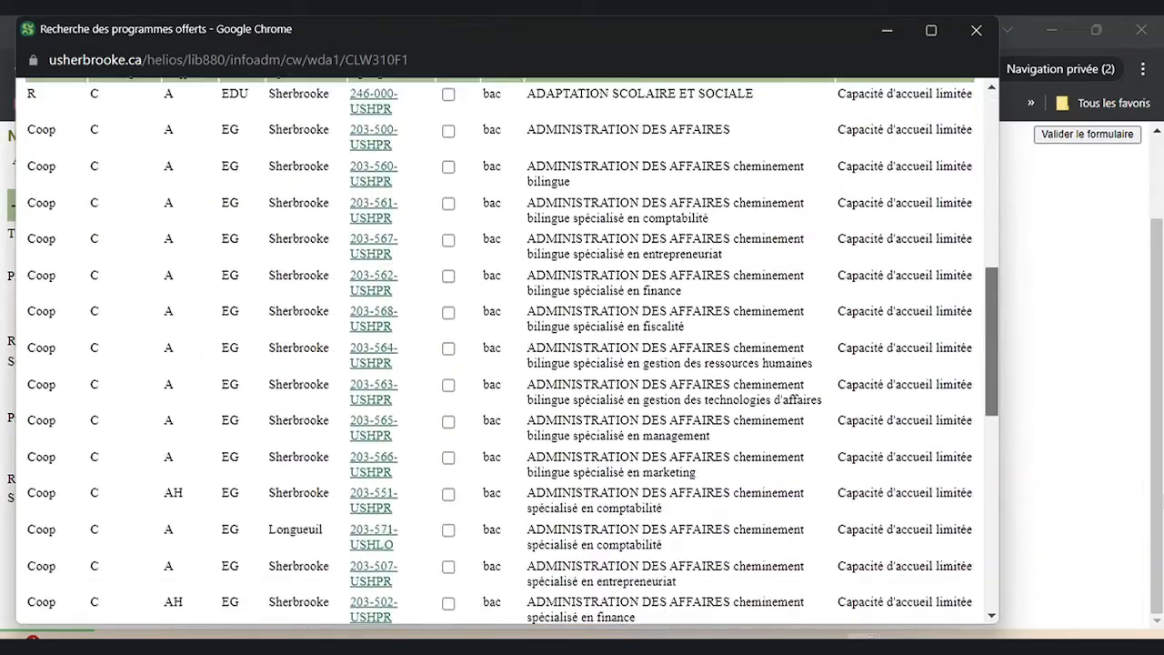
scroll(509, 351, "down", 4)
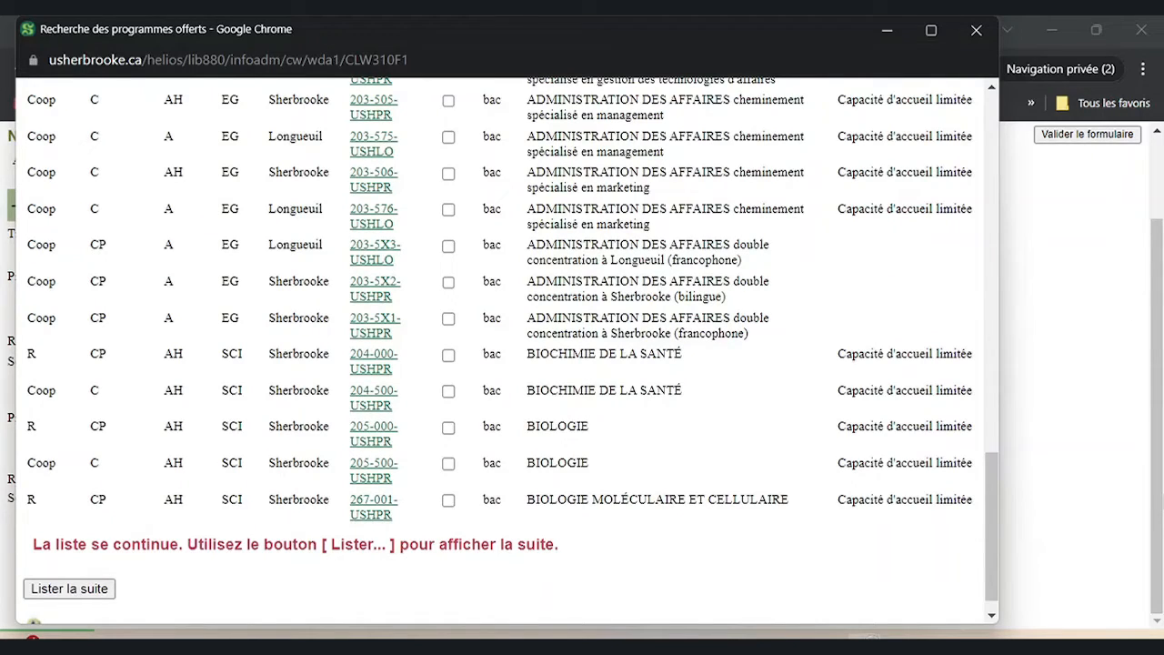
left_click(448, 501)
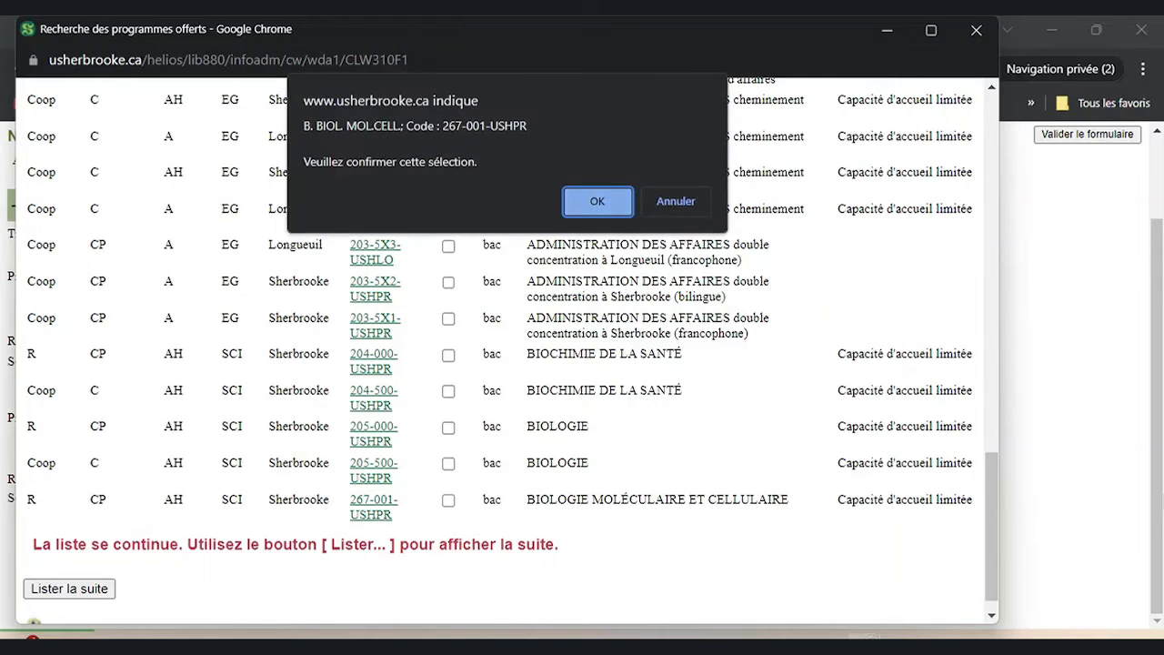
left_click(607, 196)
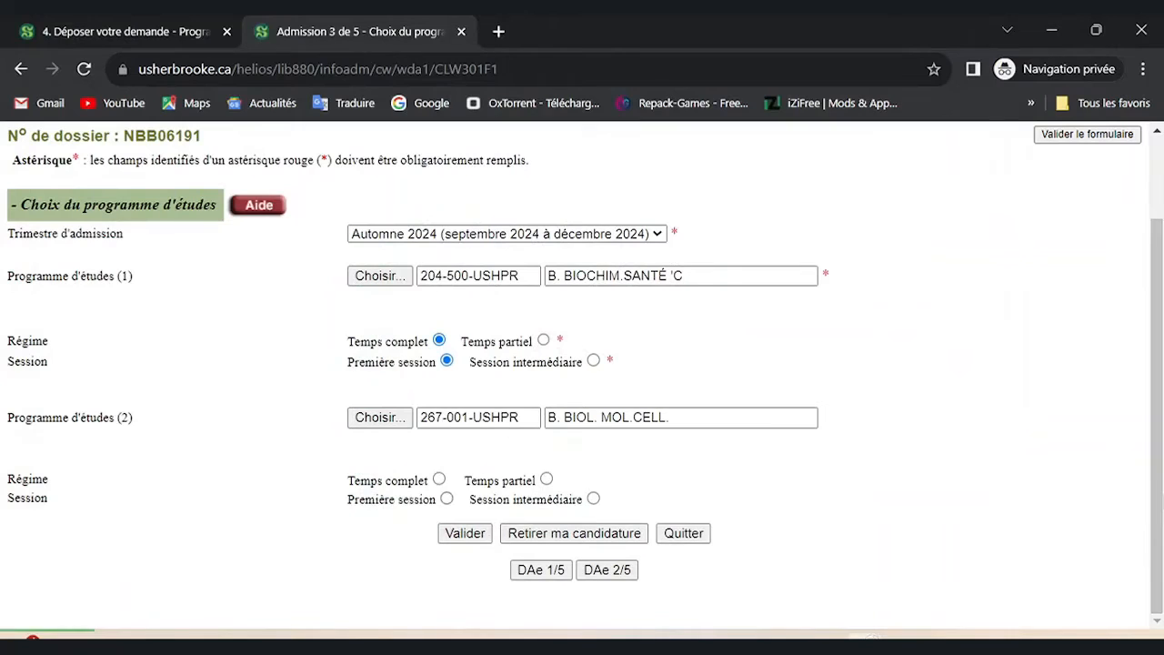
left_click(440, 478)
Set programme (2) to Première session, validate both choices, and review the step 3 summary.
left_click(447, 498)
left_click(465, 534)
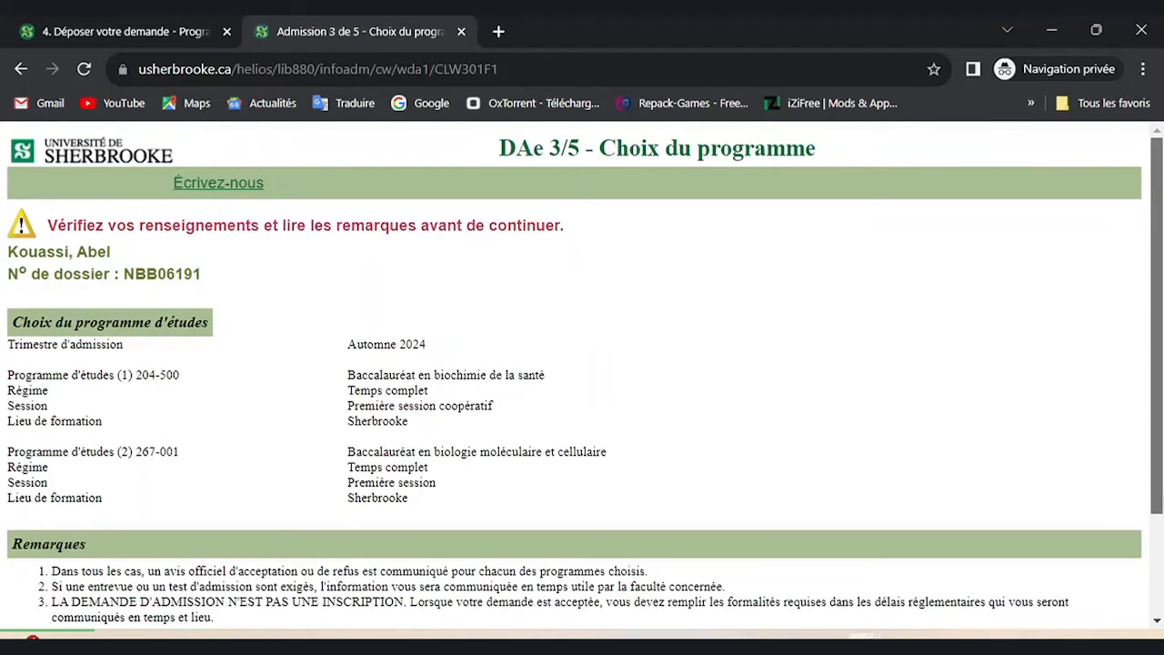
scroll(585, 375, "down", 1)
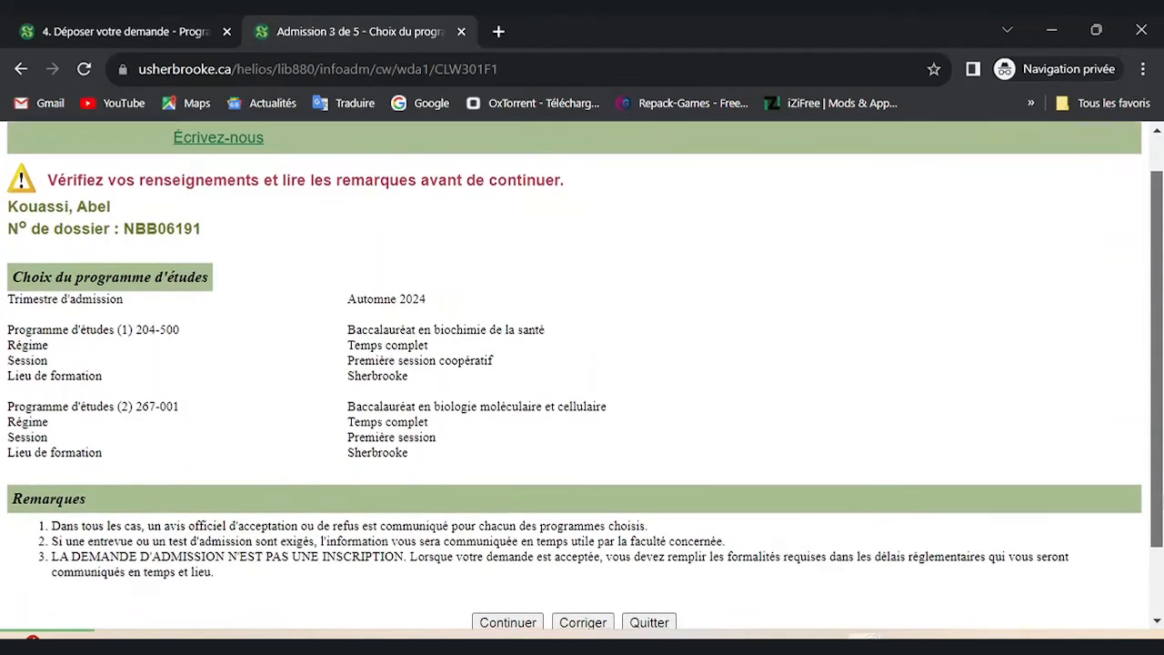
scroll(585, 375, "down", 1)
scroll(585, 375, "down", 1)
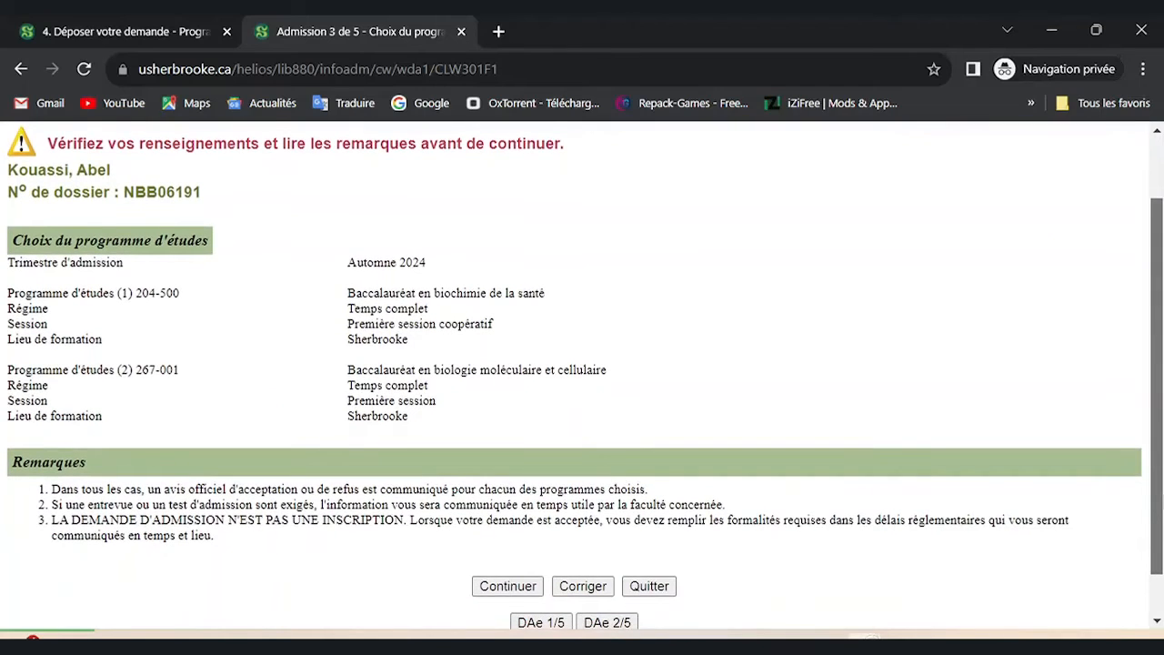
scroll(585, 375, "down", 1)
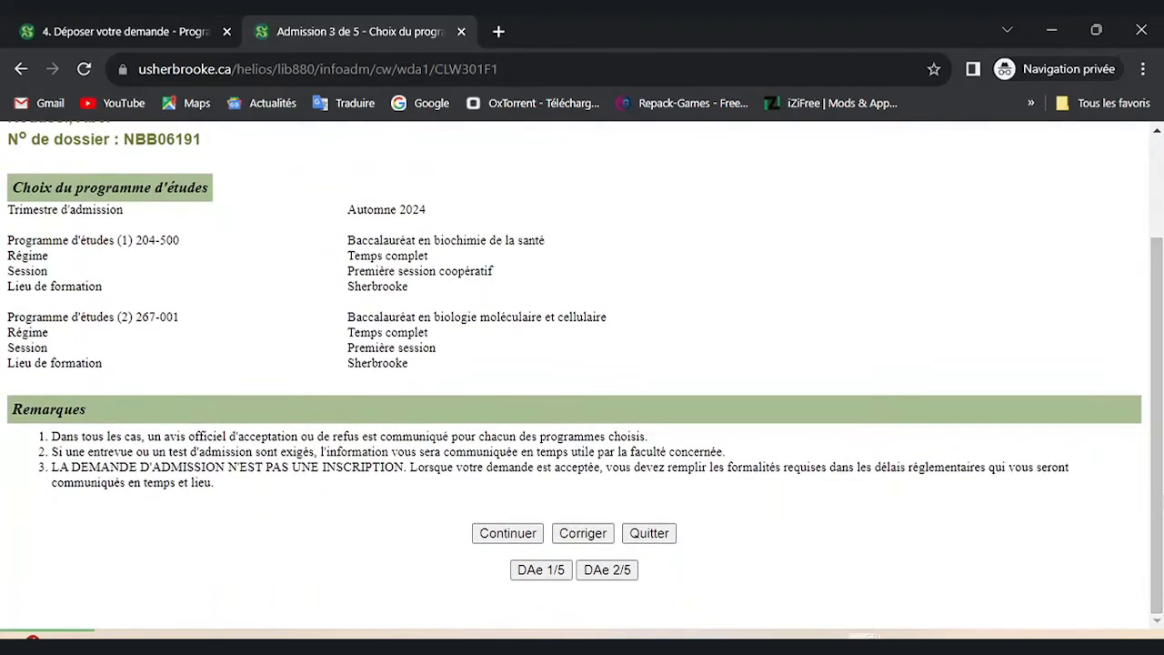
Continue to DAe 4/5 Déclaration d'études and scroll to the Formation antérieure section.
left_click(508, 534)
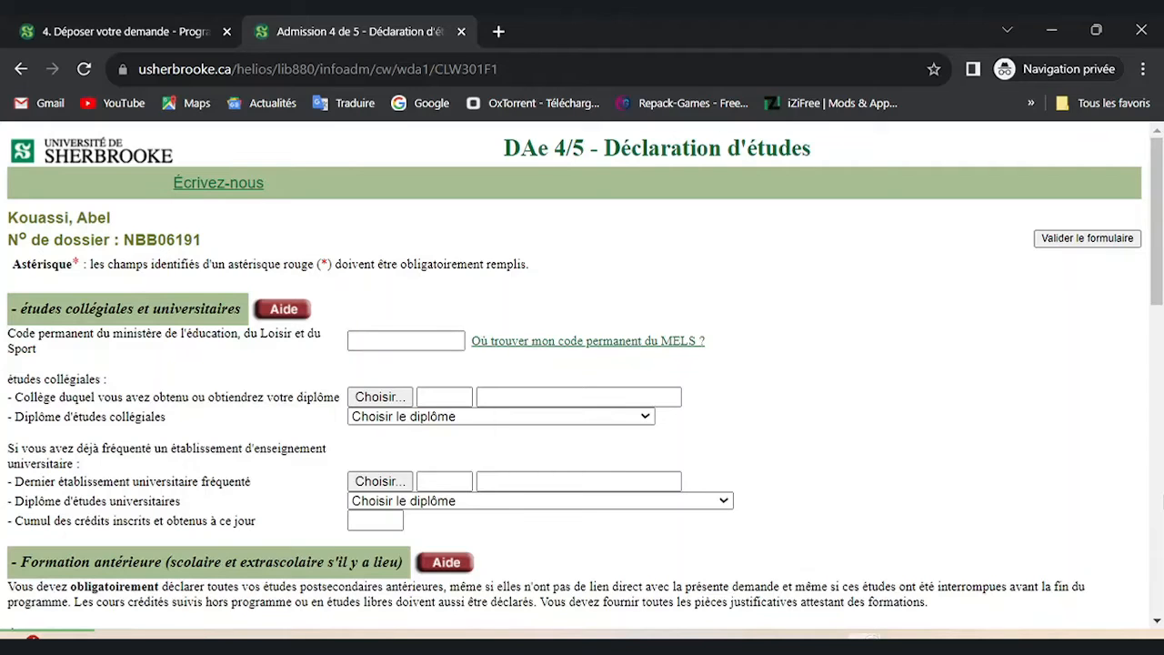
scroll(1157, 273, "down", 1)
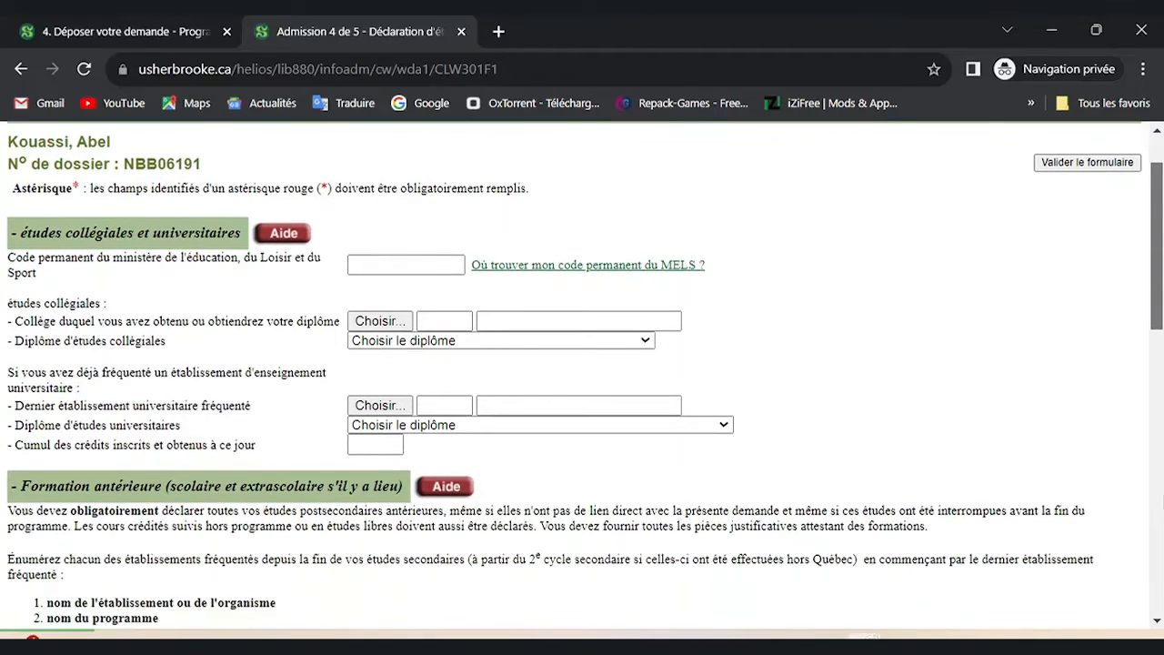
scroll(582, 376, "down", 1)
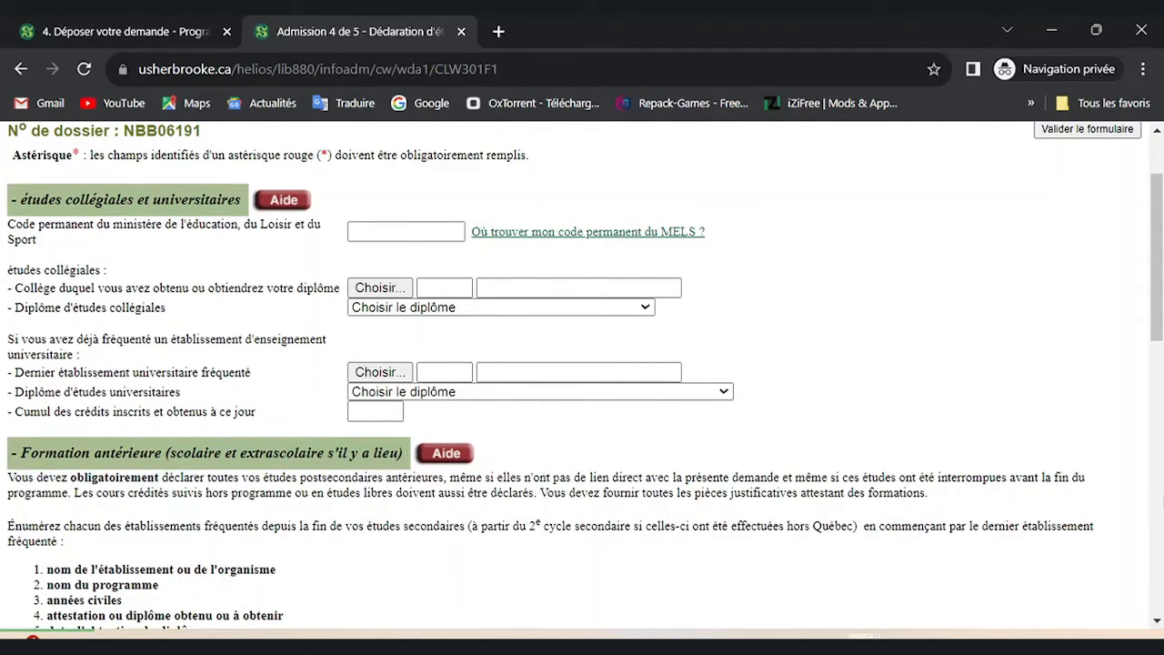
scroll(582, 364, "down", 3)
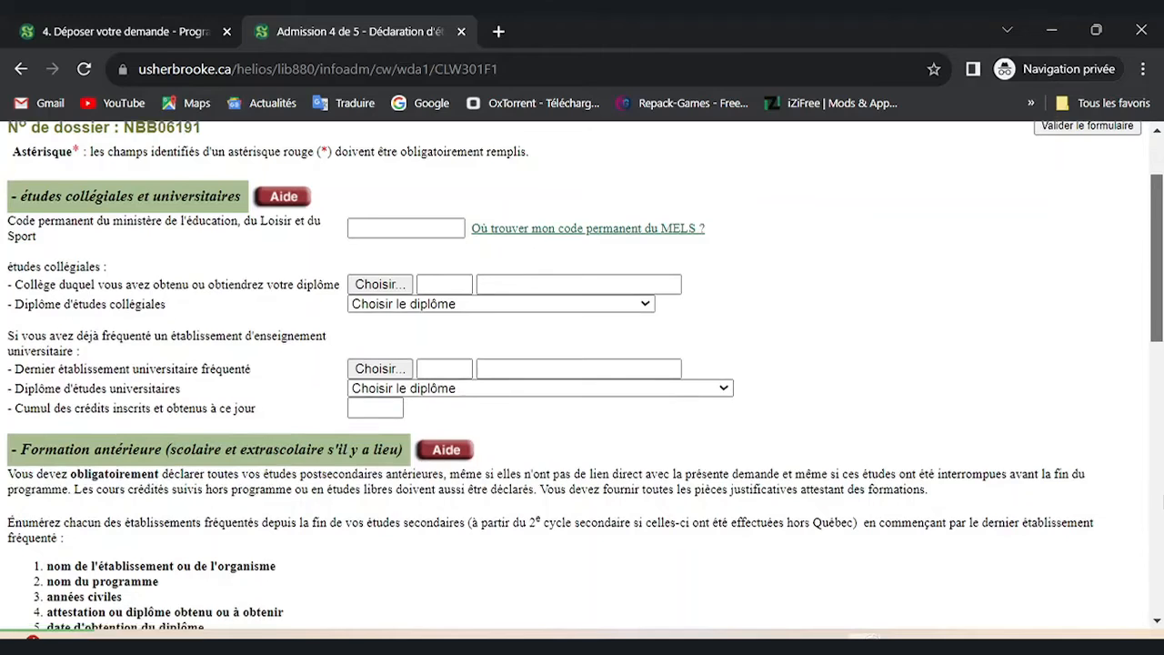
scroll(582, 364, "up", 1)
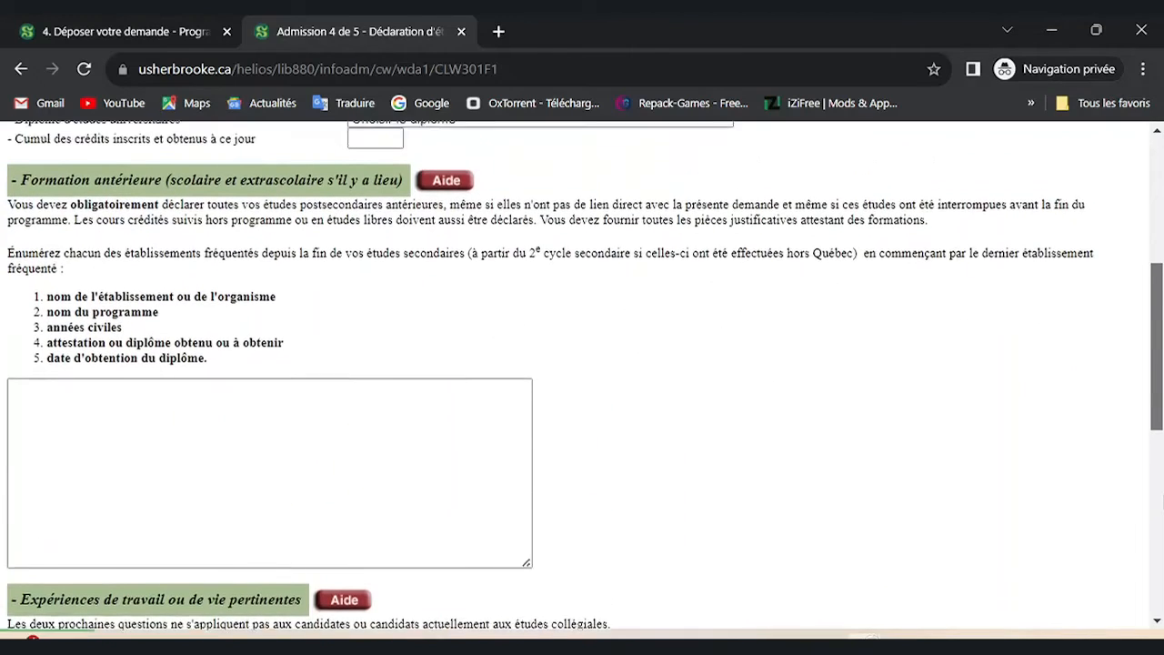
Enter 'Université Felix Houphouët Boigny' as the first line of the Formation antérieure box.
left_click(269, 491)
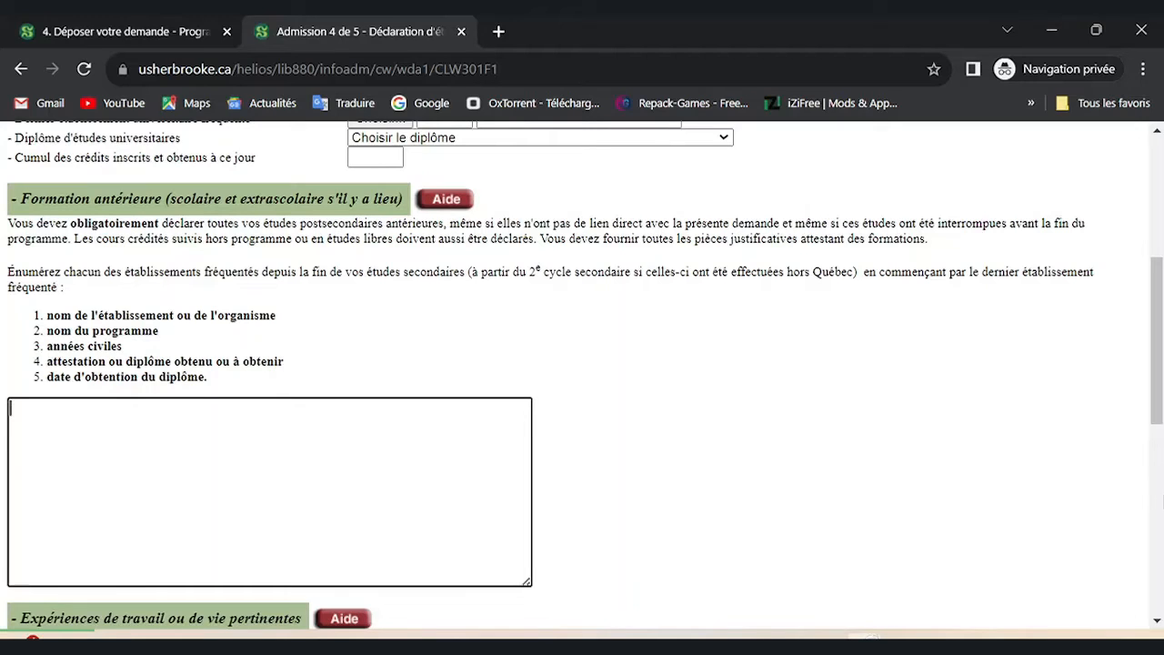
type("U")
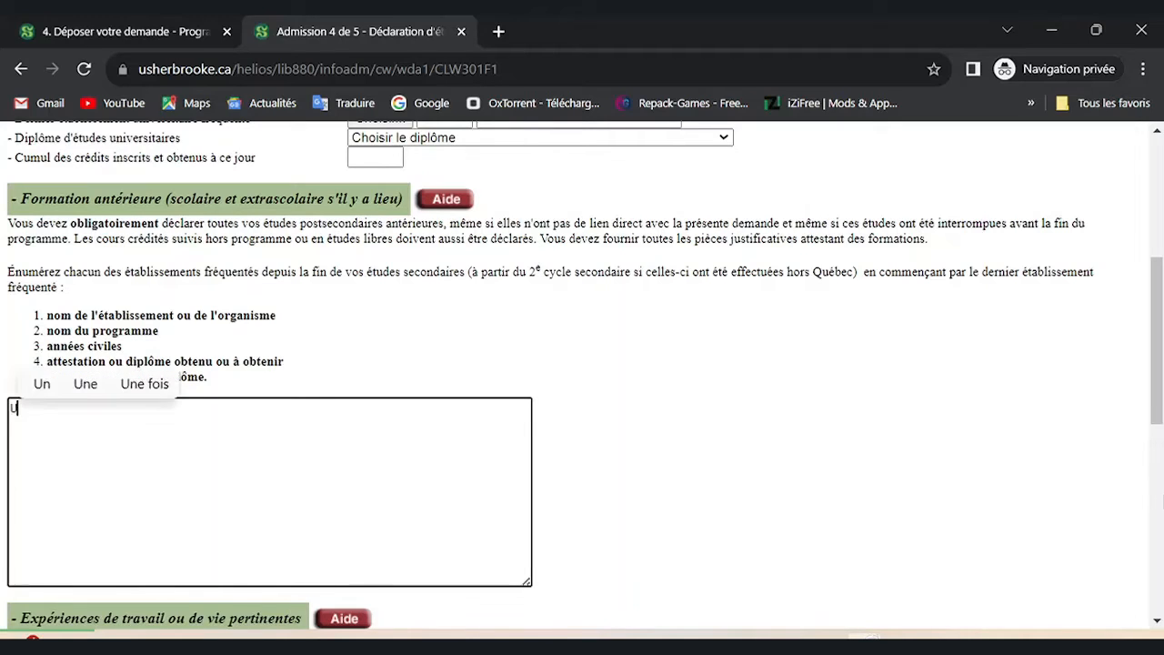
key("BackSpace")
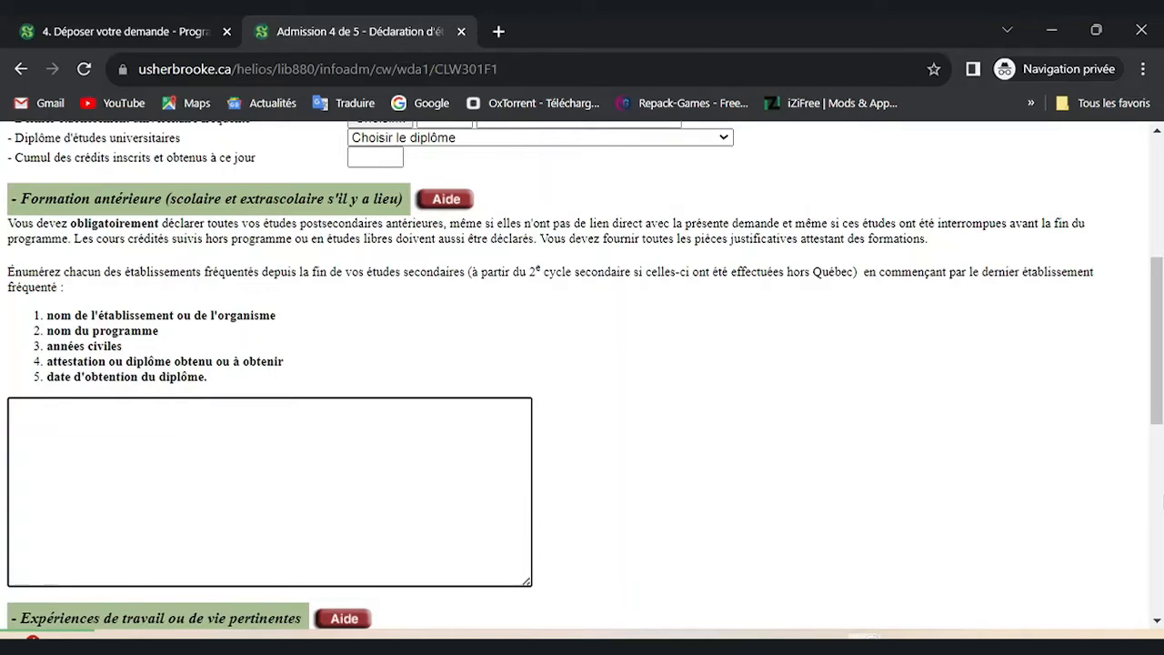
type("Univer")
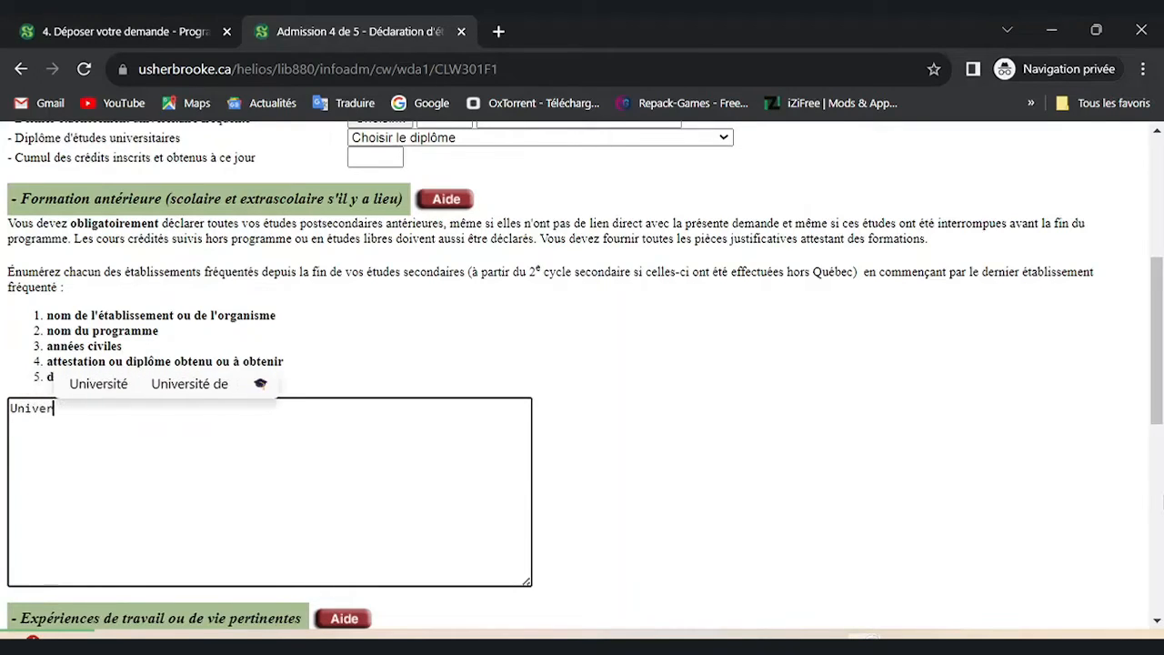
key("Up")
key("Return")
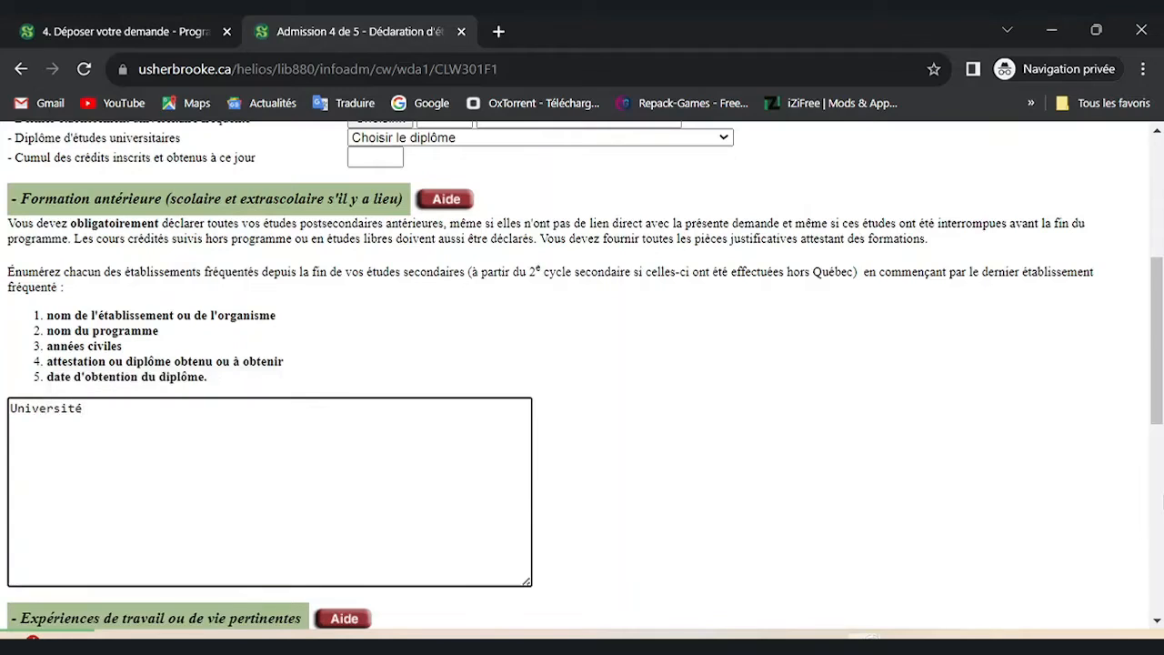
type("Fe")
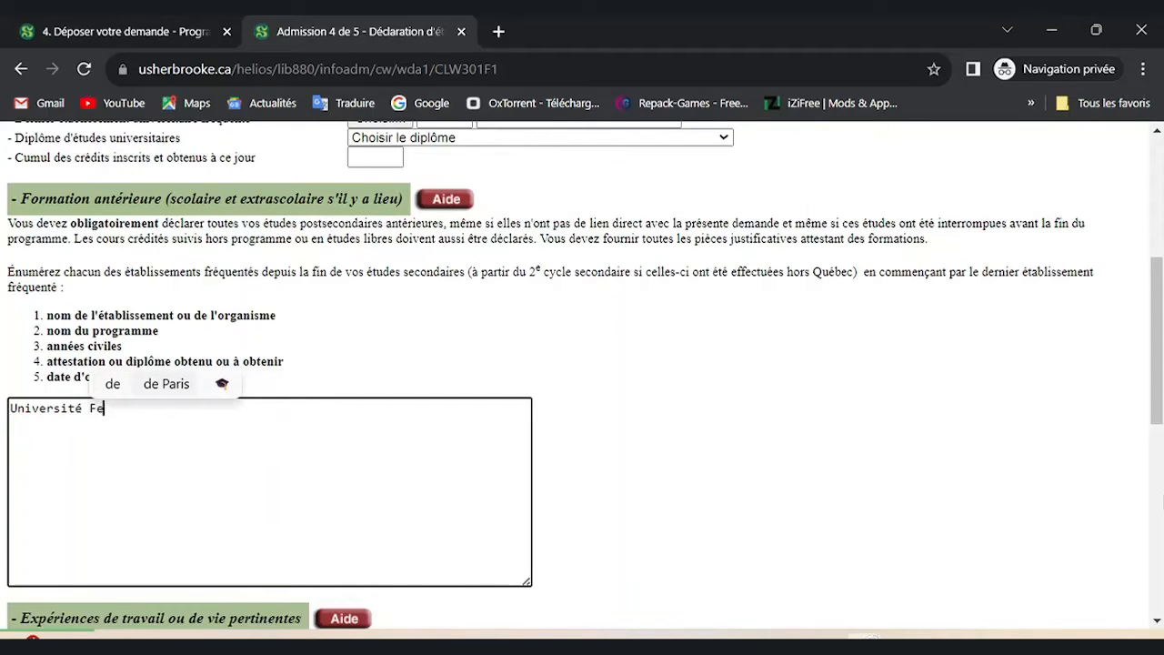
type("lix ")
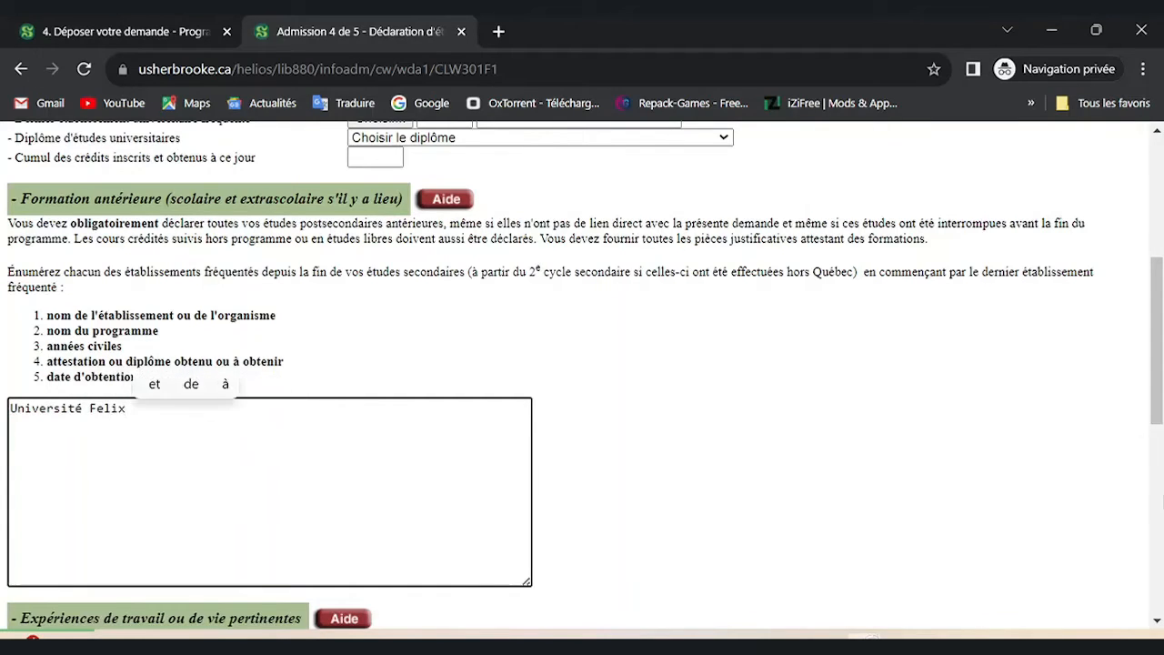
type("Hou")
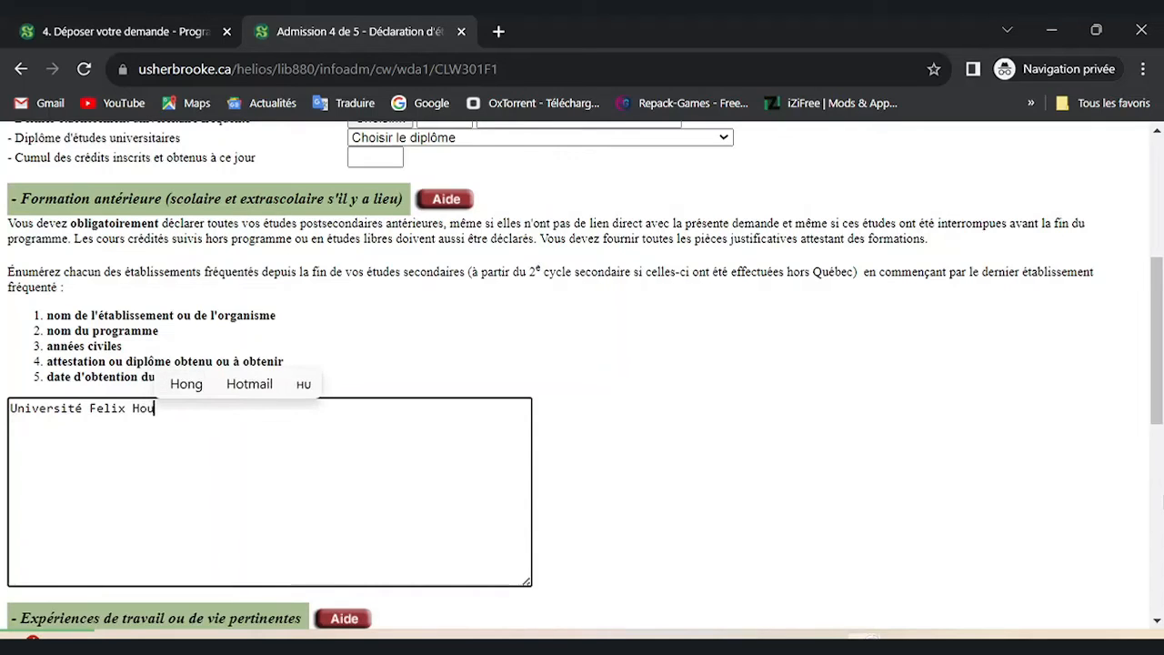
type("phouet")
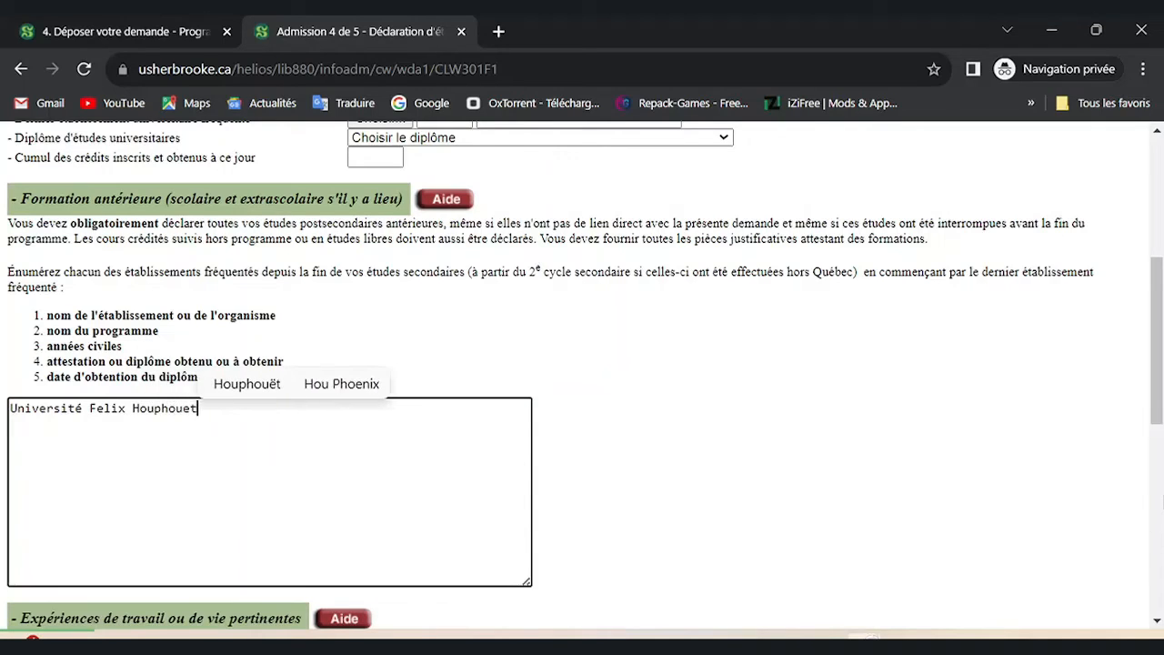
key("Up")
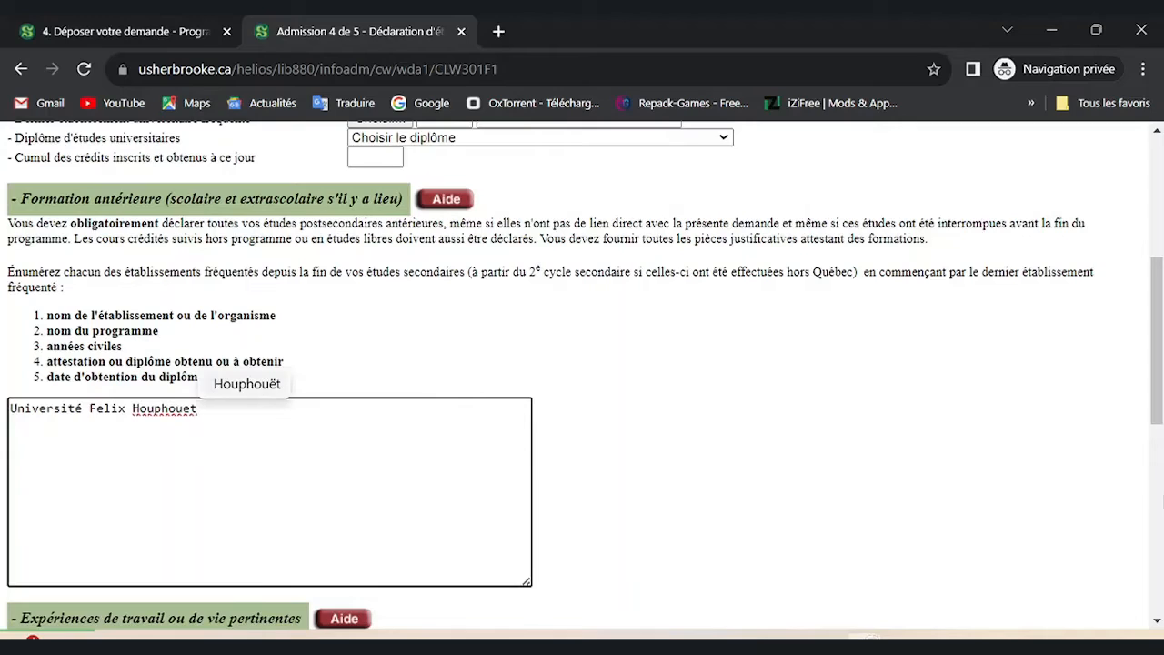
key("Return")
type("B")
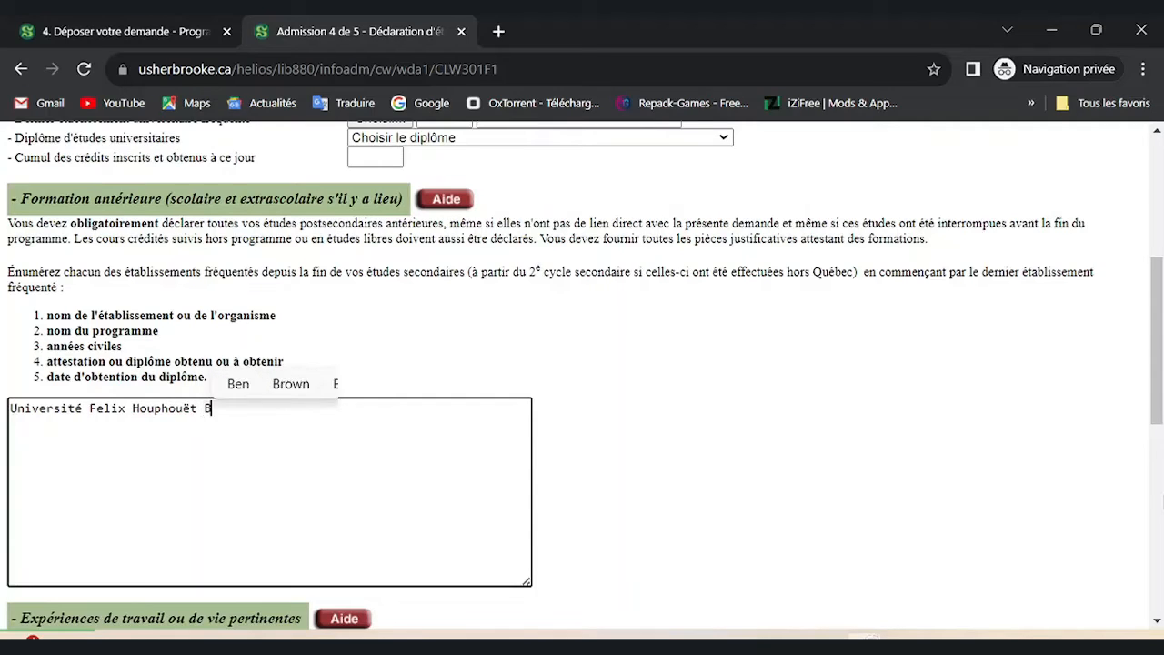
type("oigny")
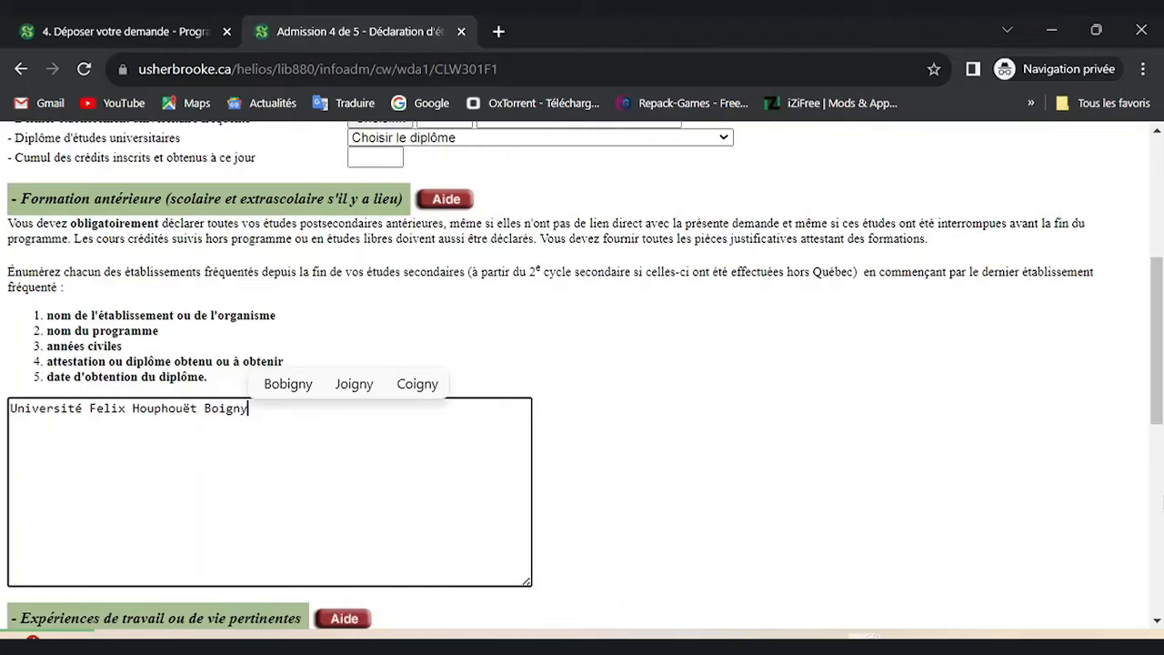
Add 'Licence en informatique' on the next line.
key("Return")
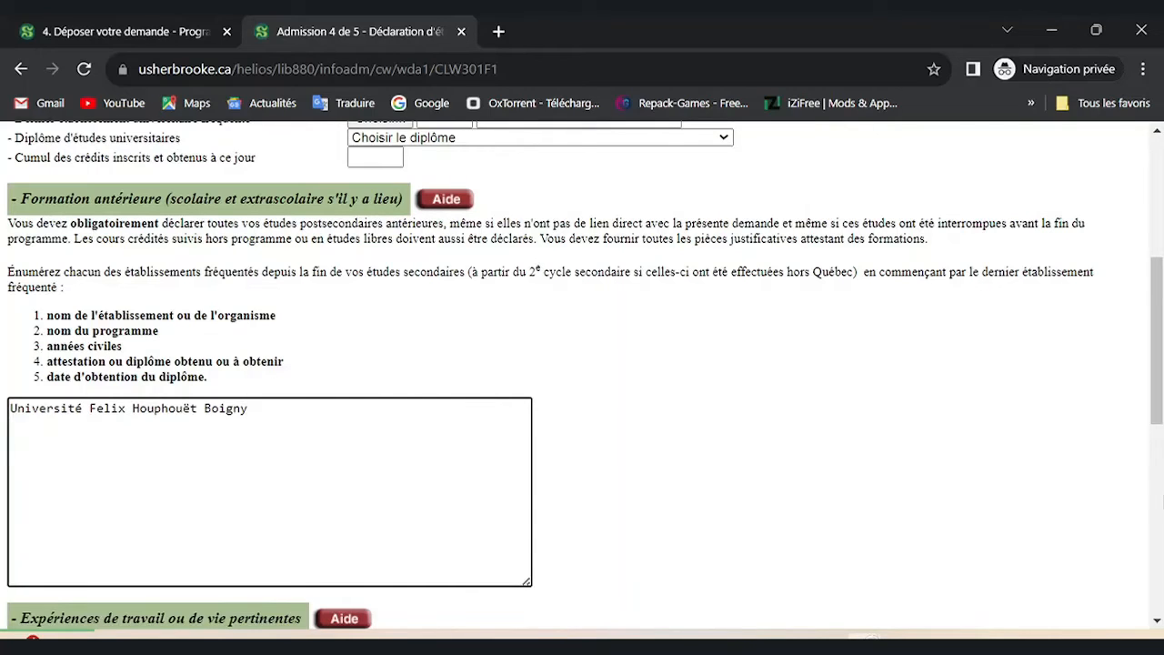
type("L")
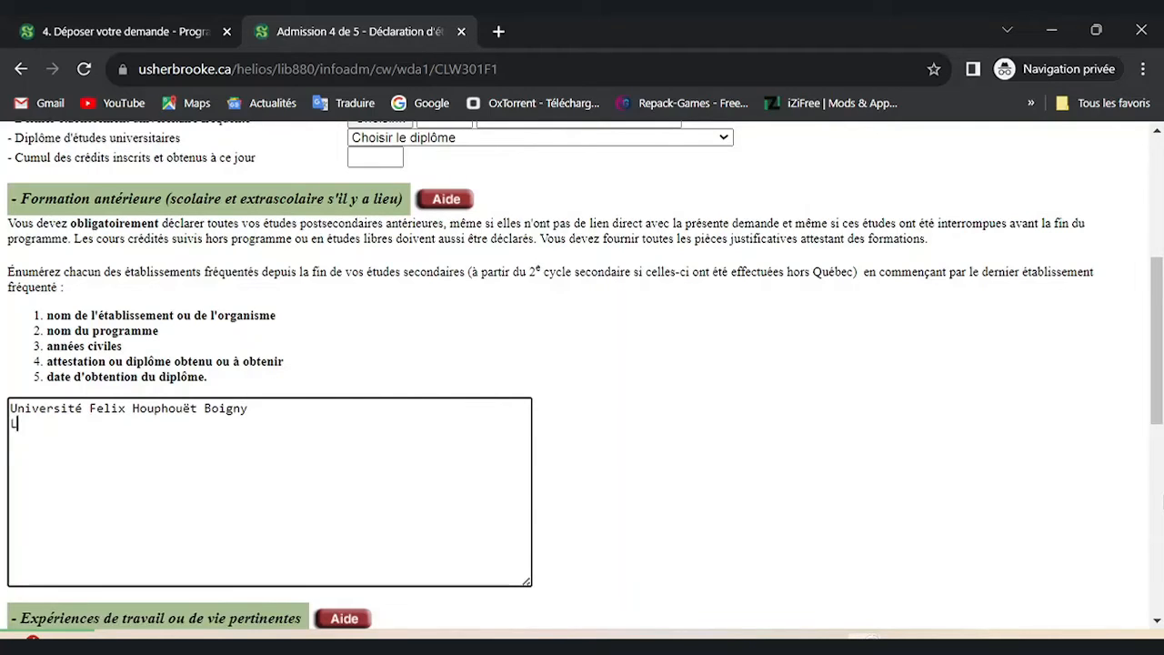
type("icence")
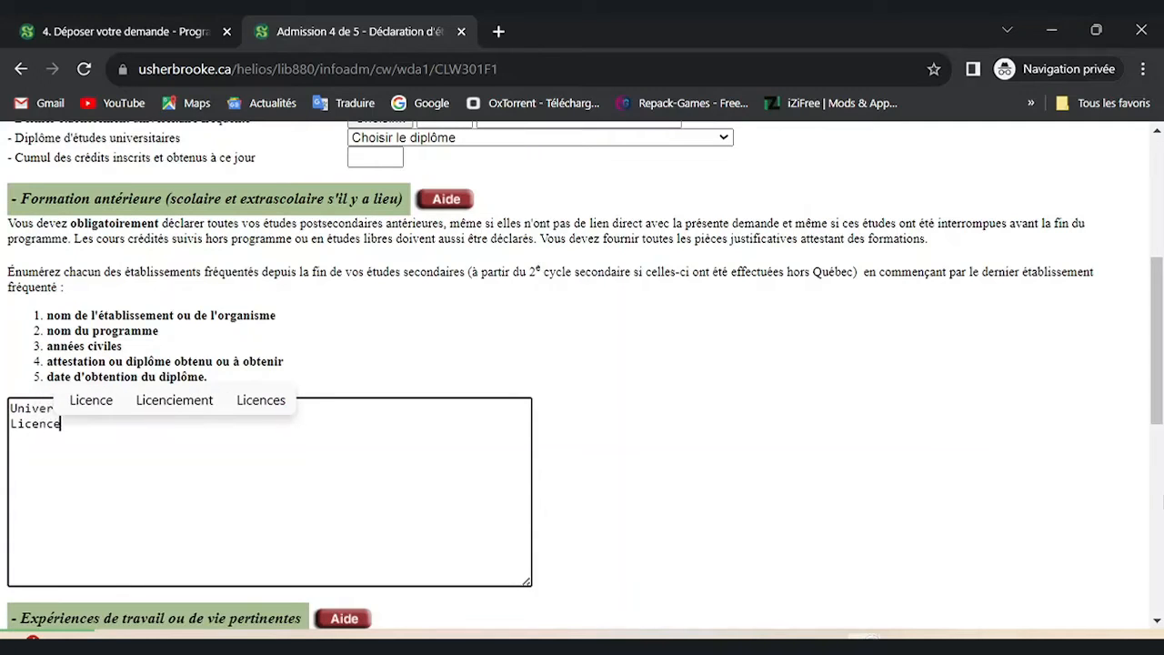
type(" en")
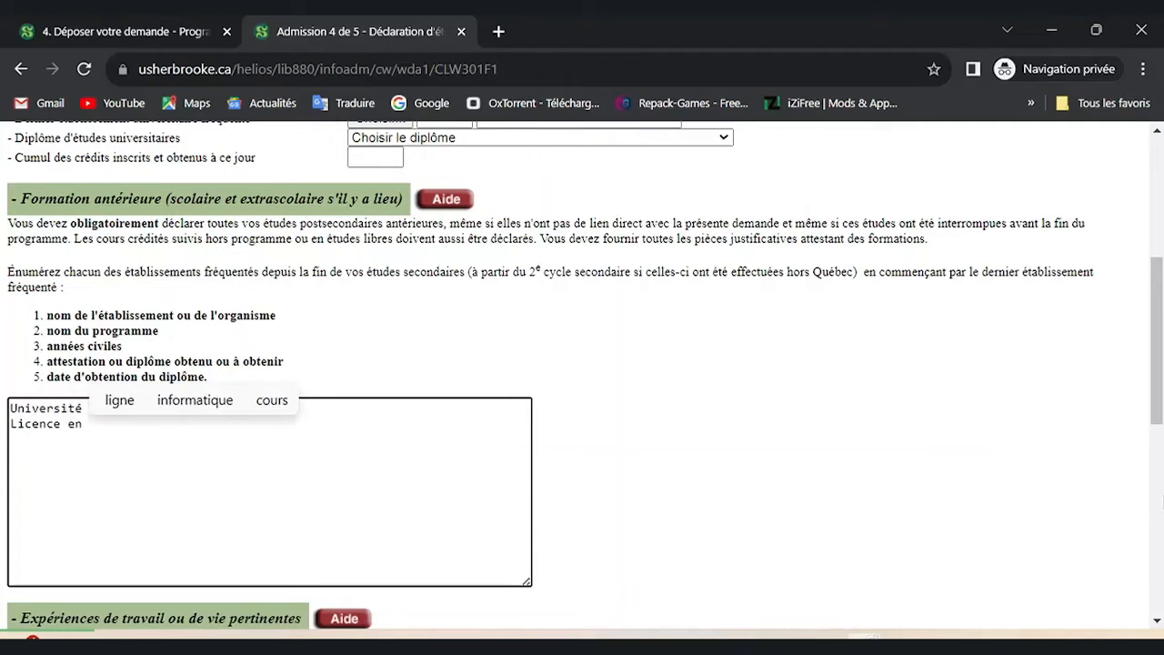
type(" infir")
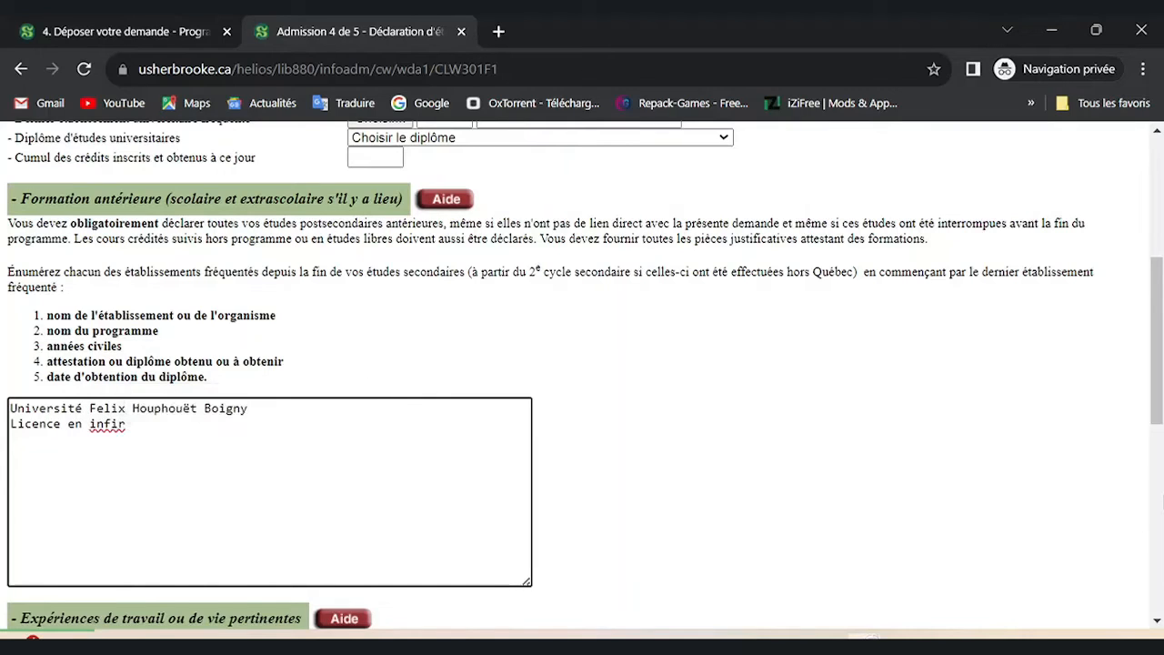
key("BackSpace")
key("BackSpace")
key("BackSpace")
type("fo")
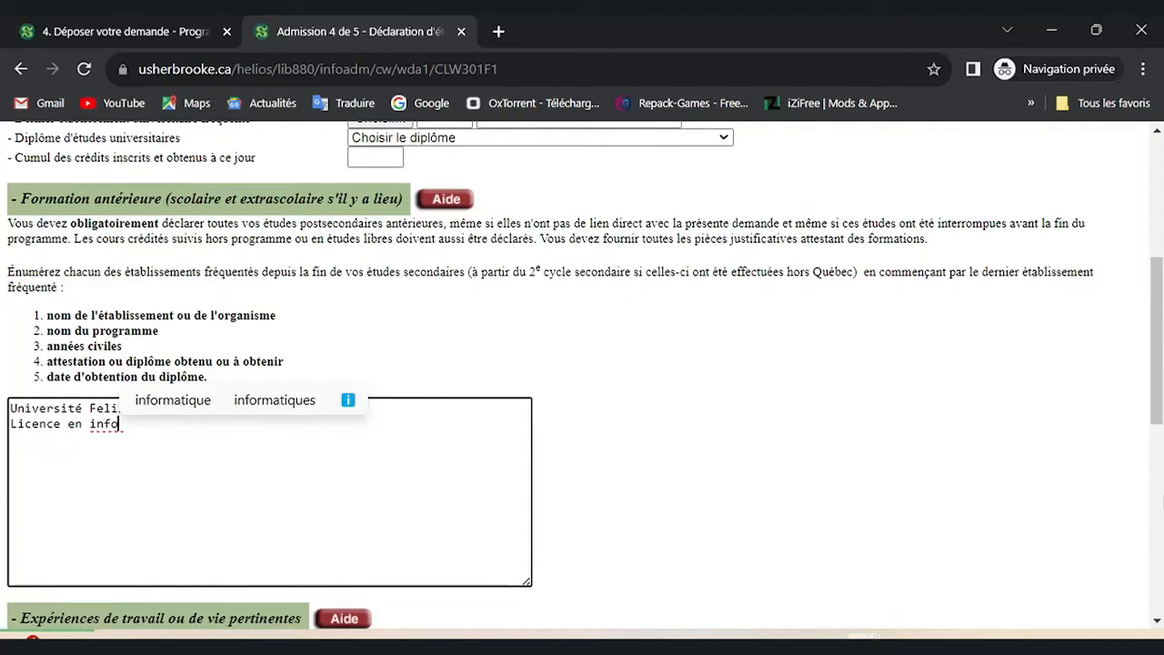
type("rmatiqu")
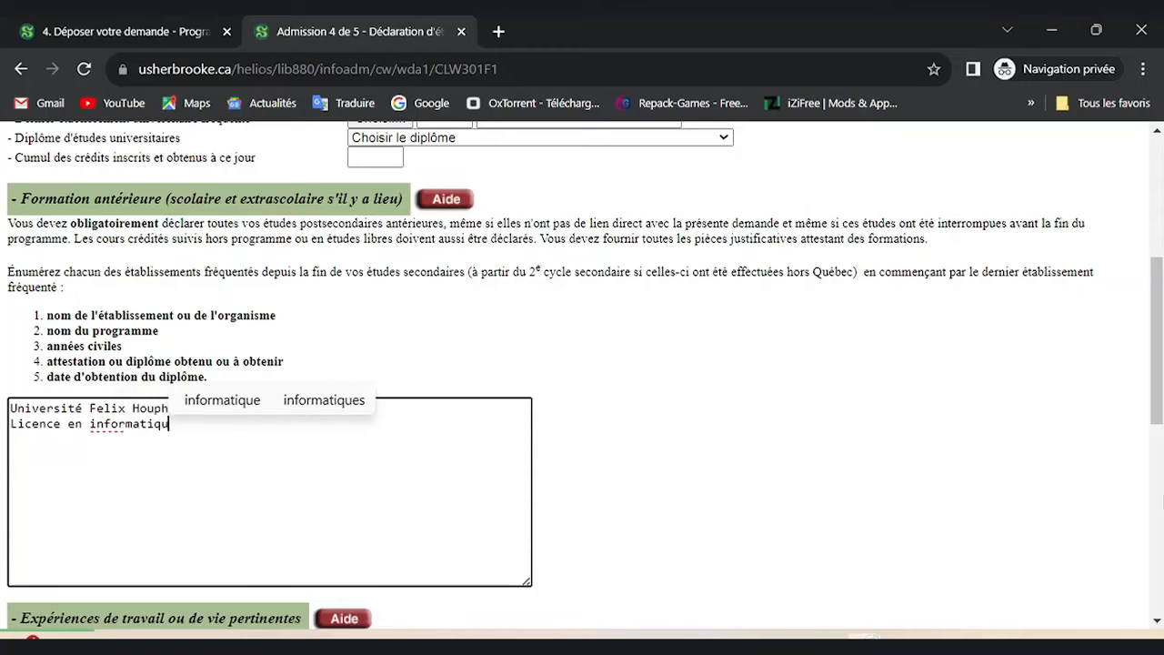
type("z")
key("BackSpace")
type("e")
Add the lines 2020, Licence and 2023 below the programme name.
key("Return")
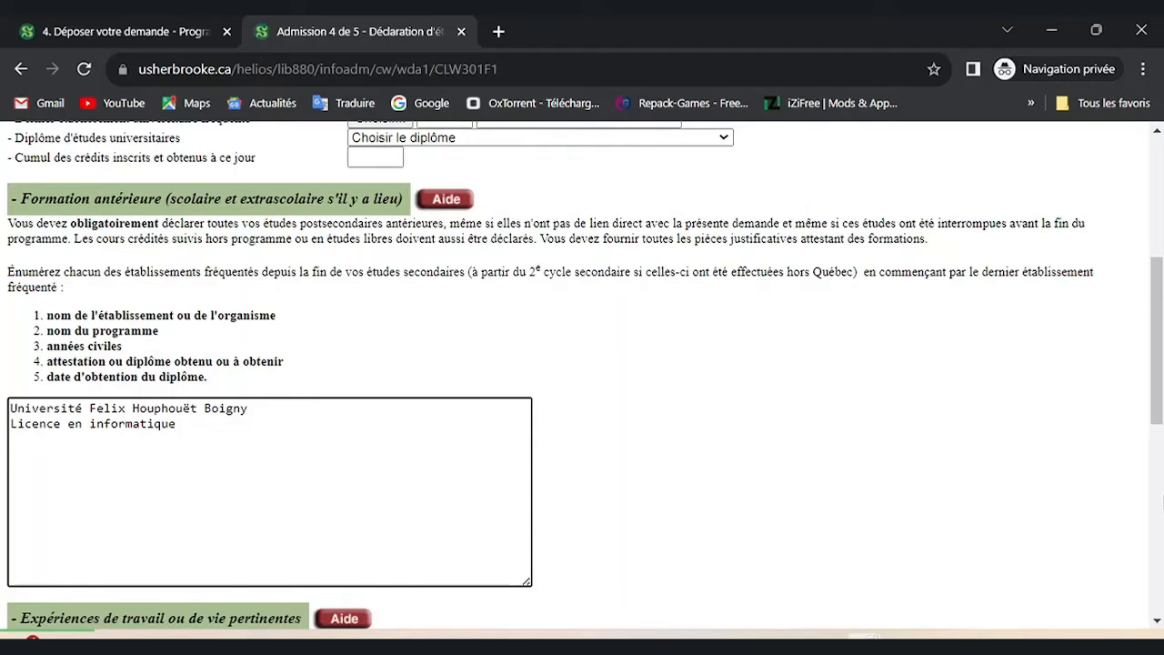
type("2022")
key("Return")
key("BackSpace")
key("BackSpace")
type("0")
key("Return")
type("Licence")
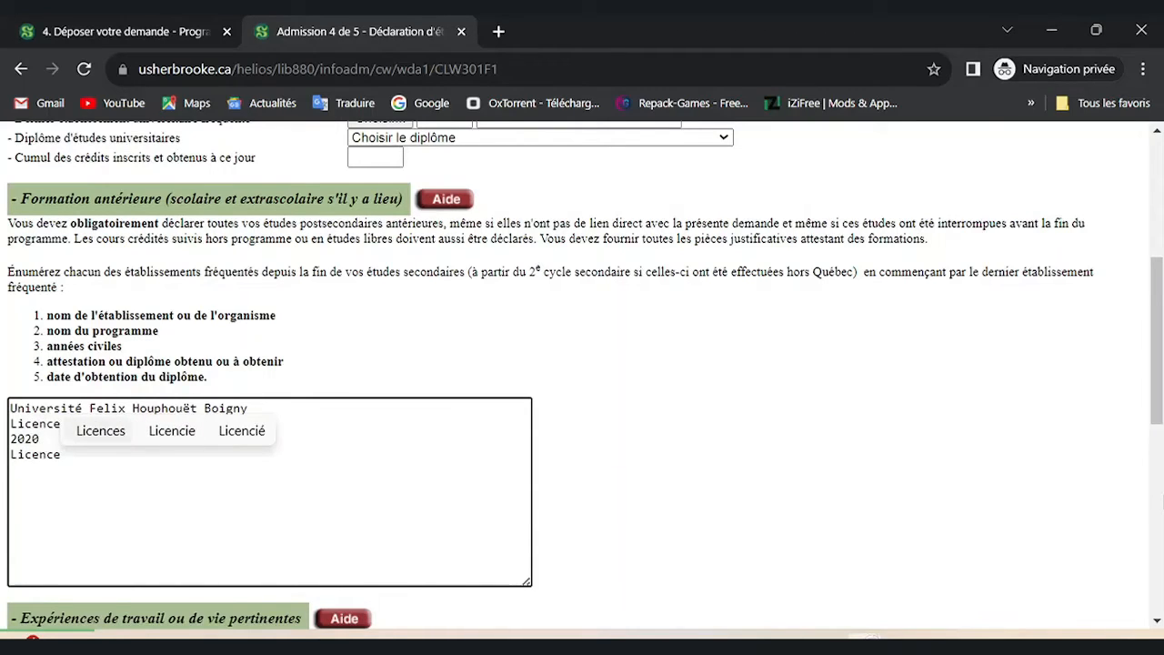
key("Return")
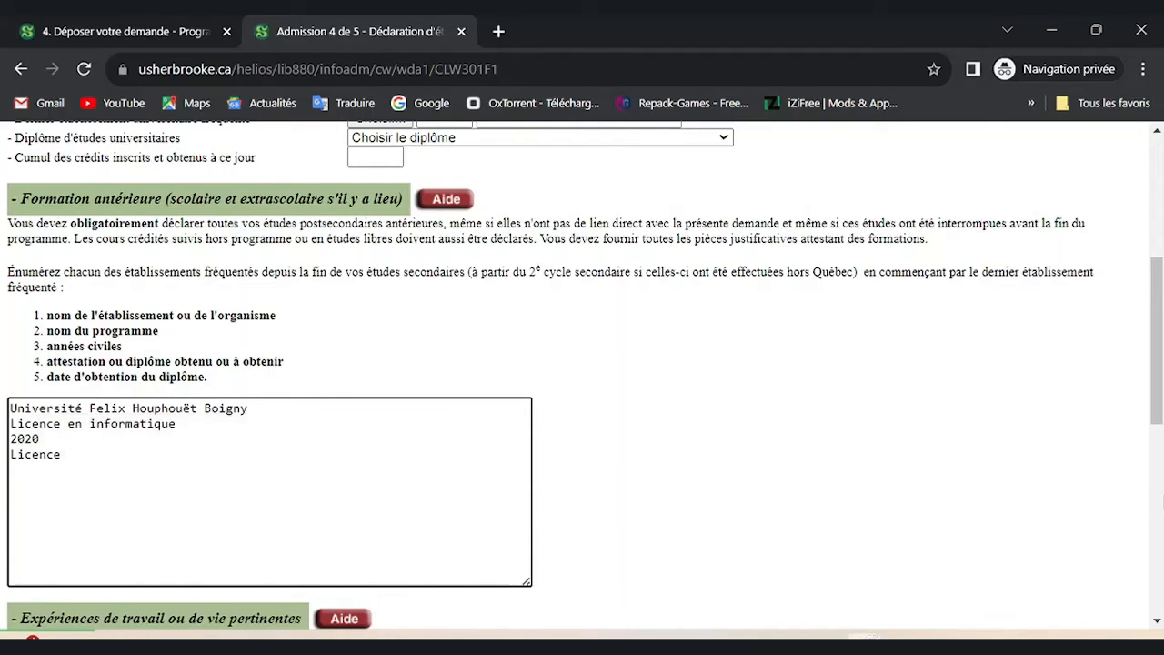
type("2023")
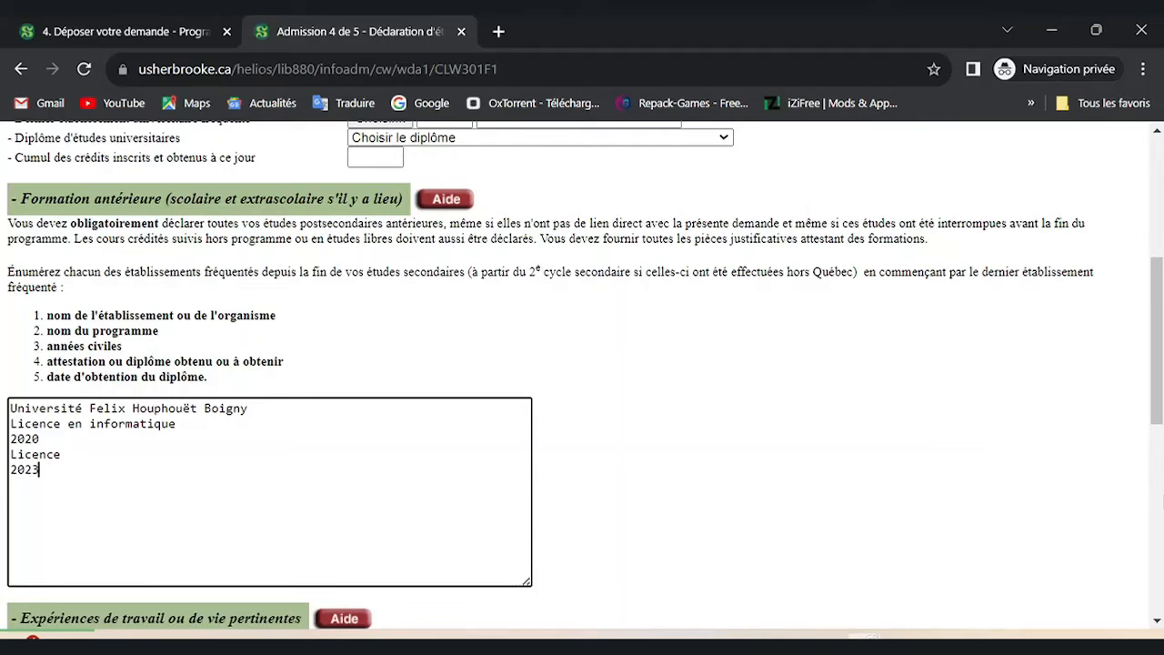
Scroll to the bottom and click Valider on the education declaration to show the DAe 4/5 summary.
scroll(582, 373, "down", 4)
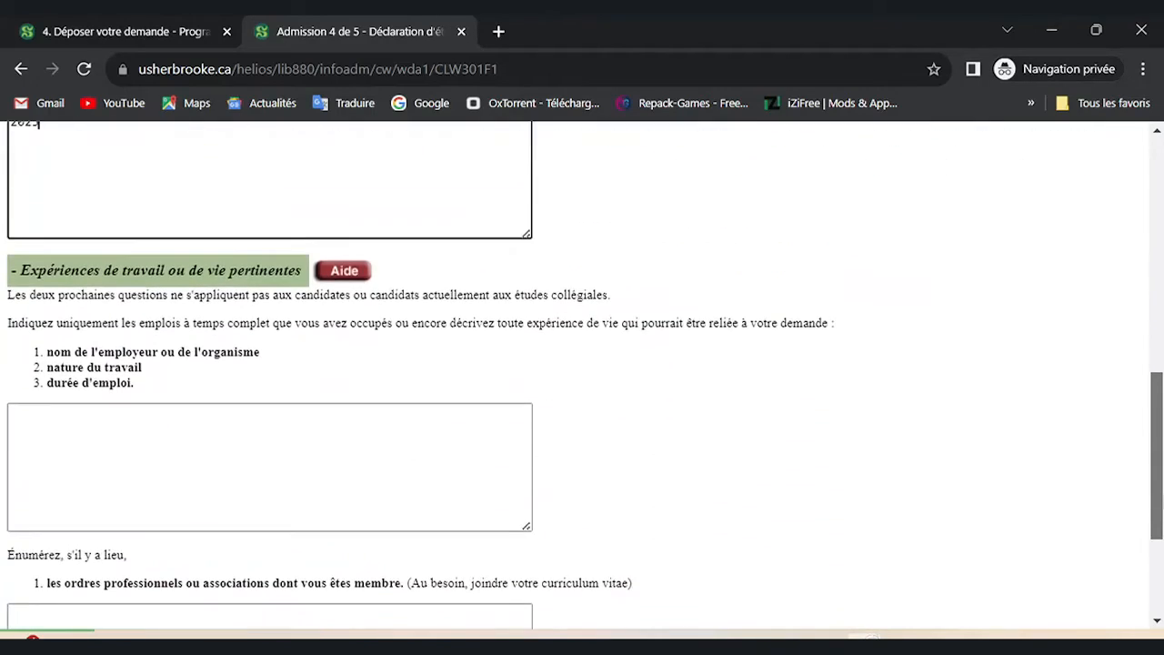
scroll(582, 372, "down", 2)
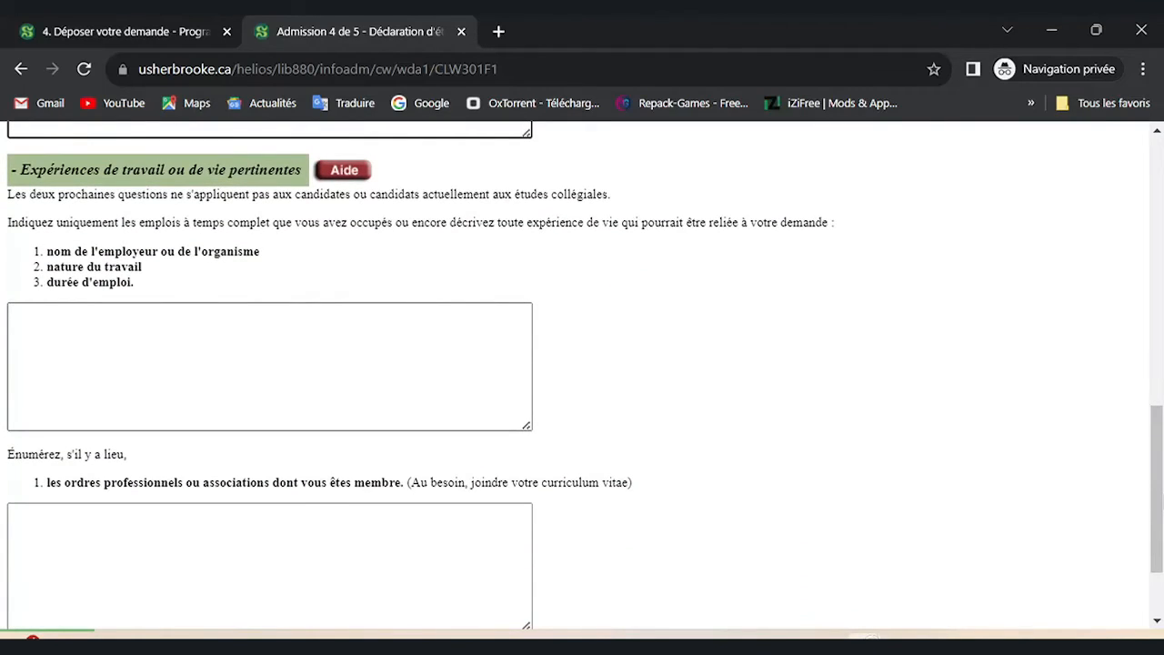
scroll(582, 373, "down", 3)
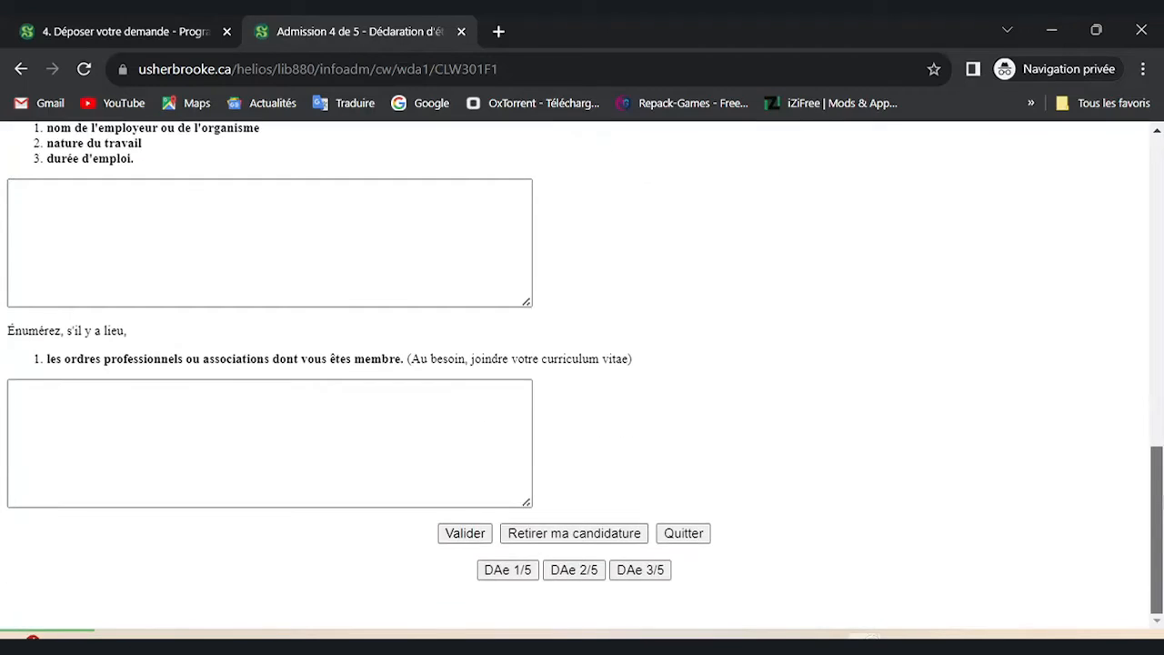
scroll(582, 373, "up", 6)
scroll(582, 373, "down", 4)
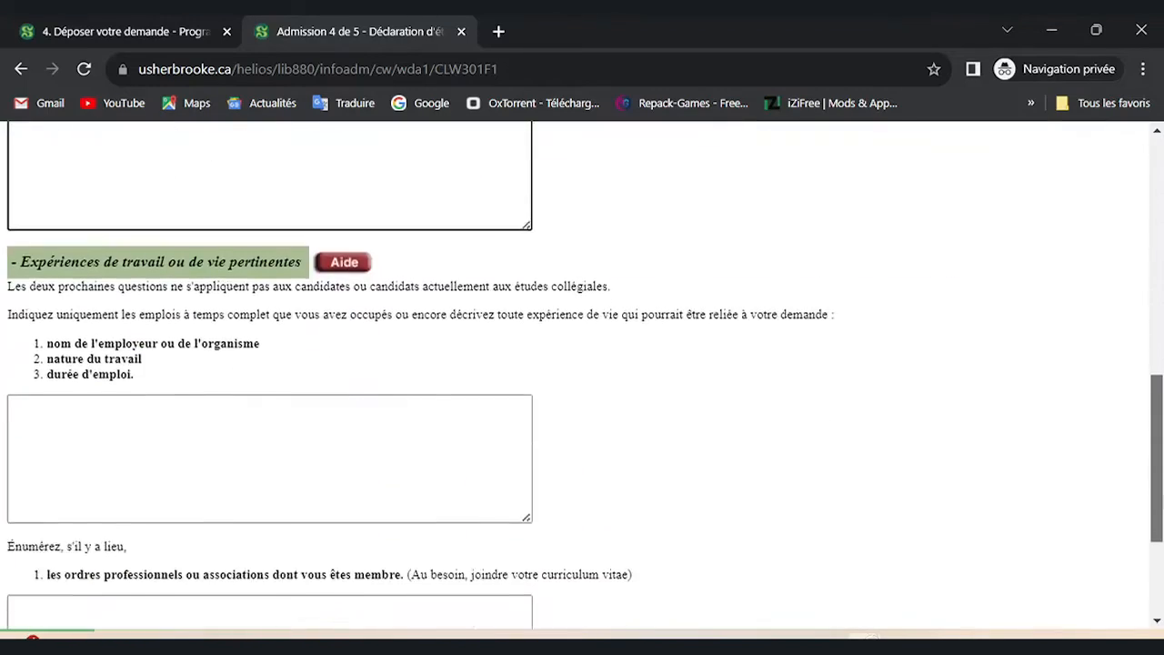
scroll(582, 373, "up", 5)
scroll(582, 373, "down", 3)
scroll(582, 373, "up", 3)
scroll(583, 373, "down", 6)
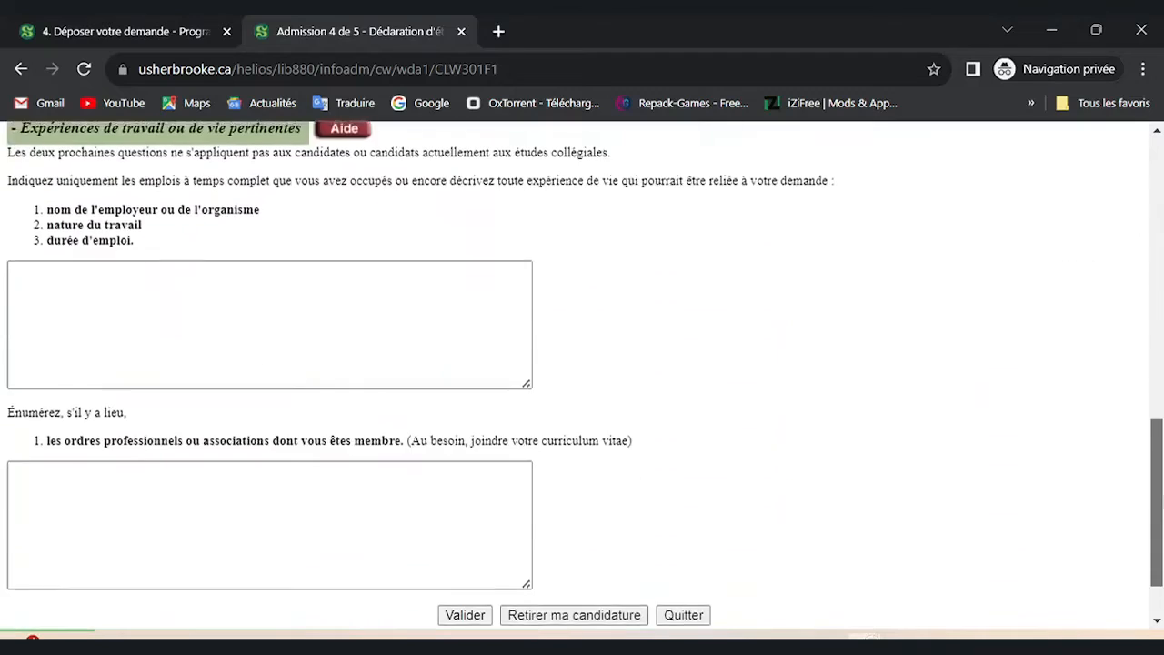
scroll(582, 372, "down", 1)
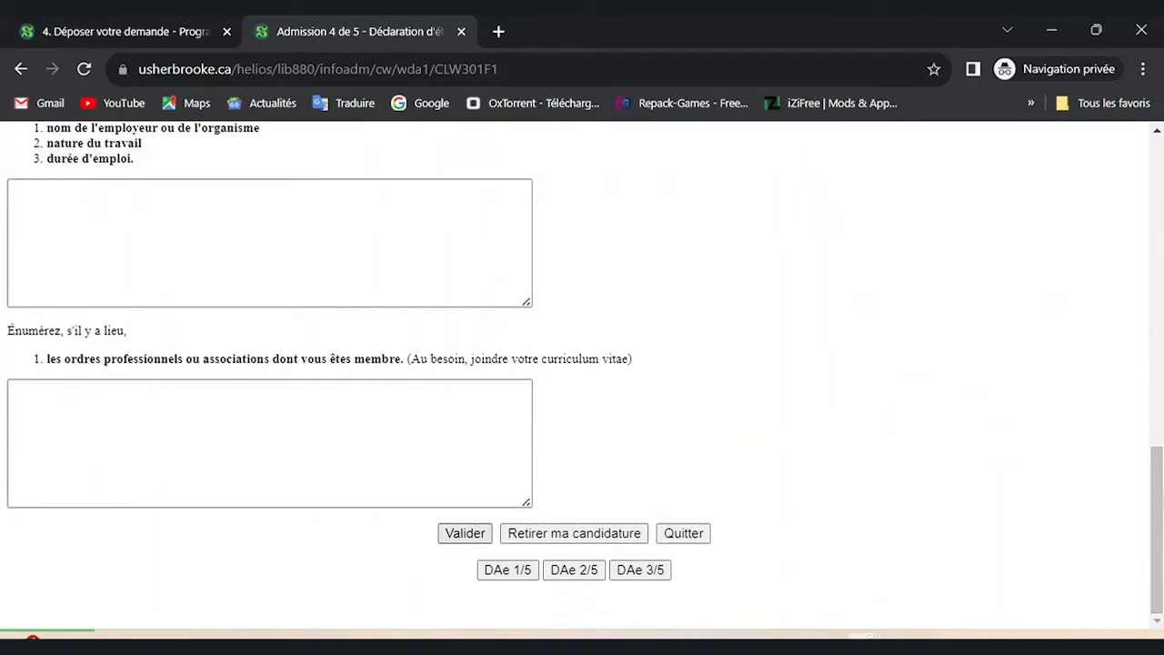
left_click(465, 534)
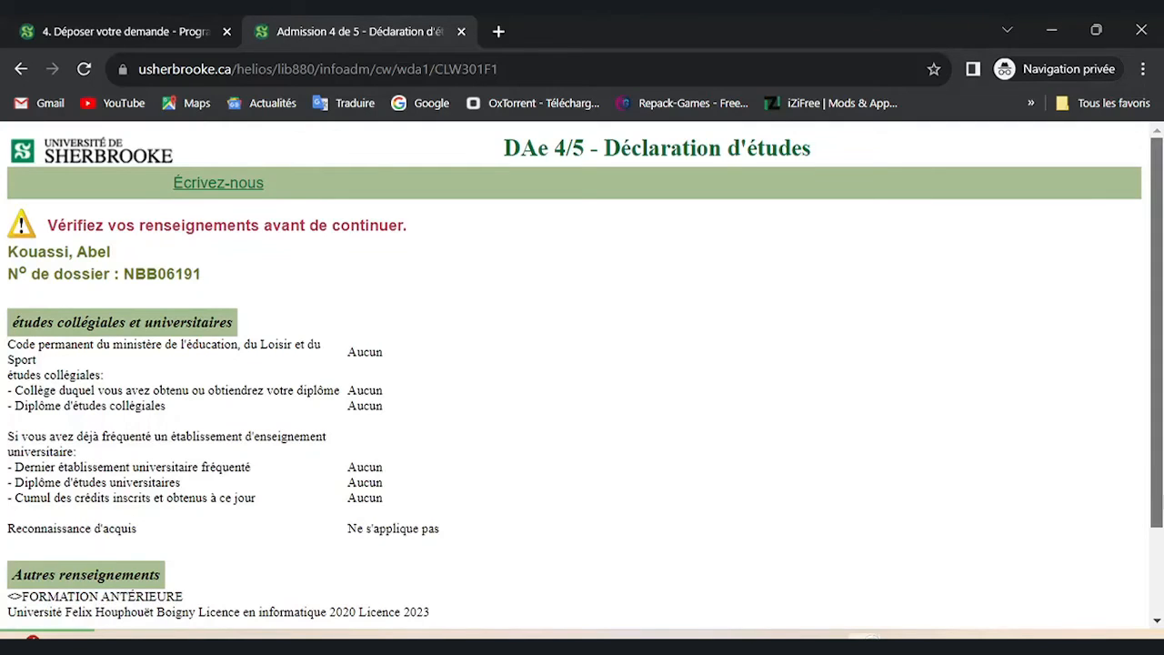
scroll(583, 373, "down", 2)
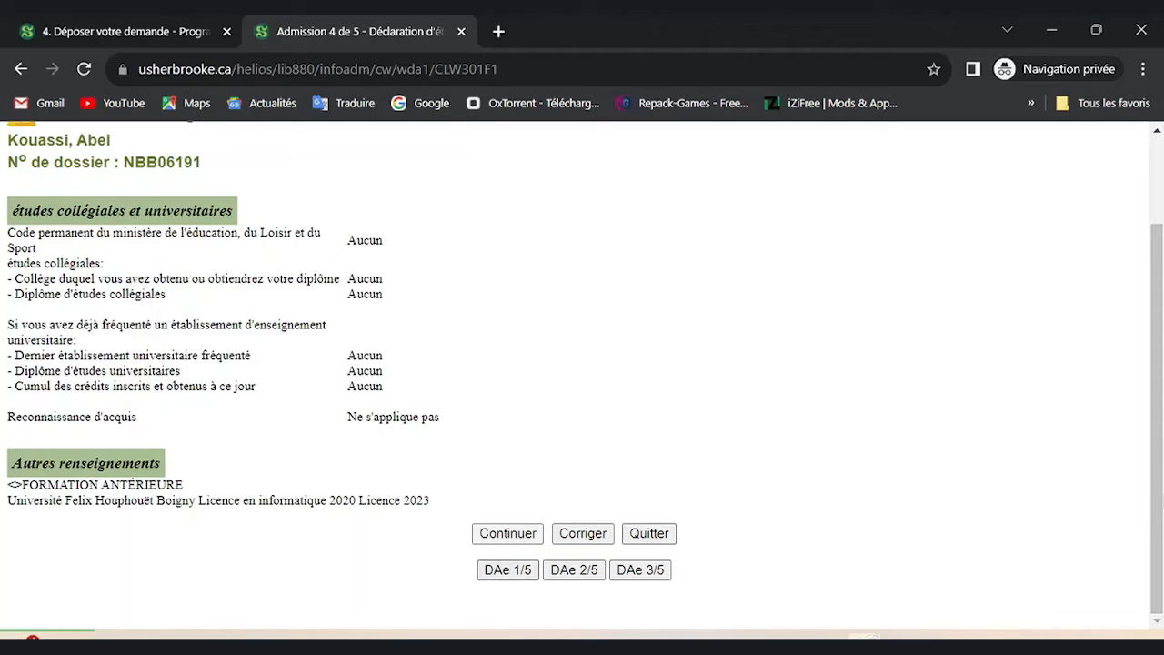
Continue from the DAe 4/5 summary to the DAe 5/5 Confirmation page and scroll through its survey.
left_click(508, 533)
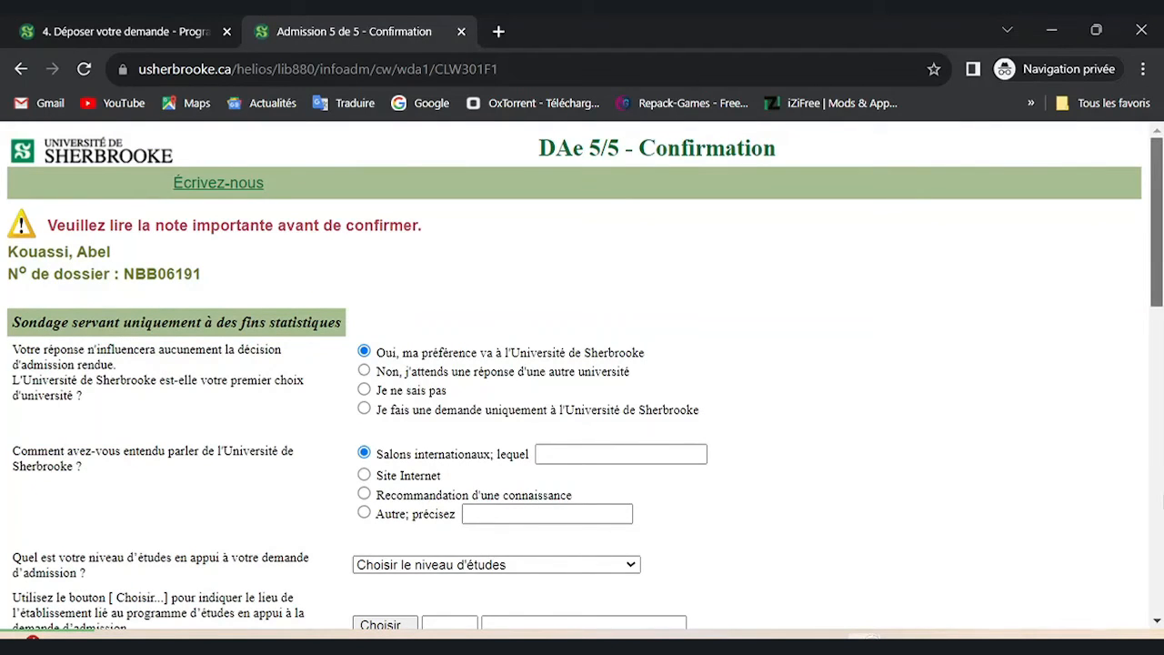
scroll(582, 375, "down", 1)
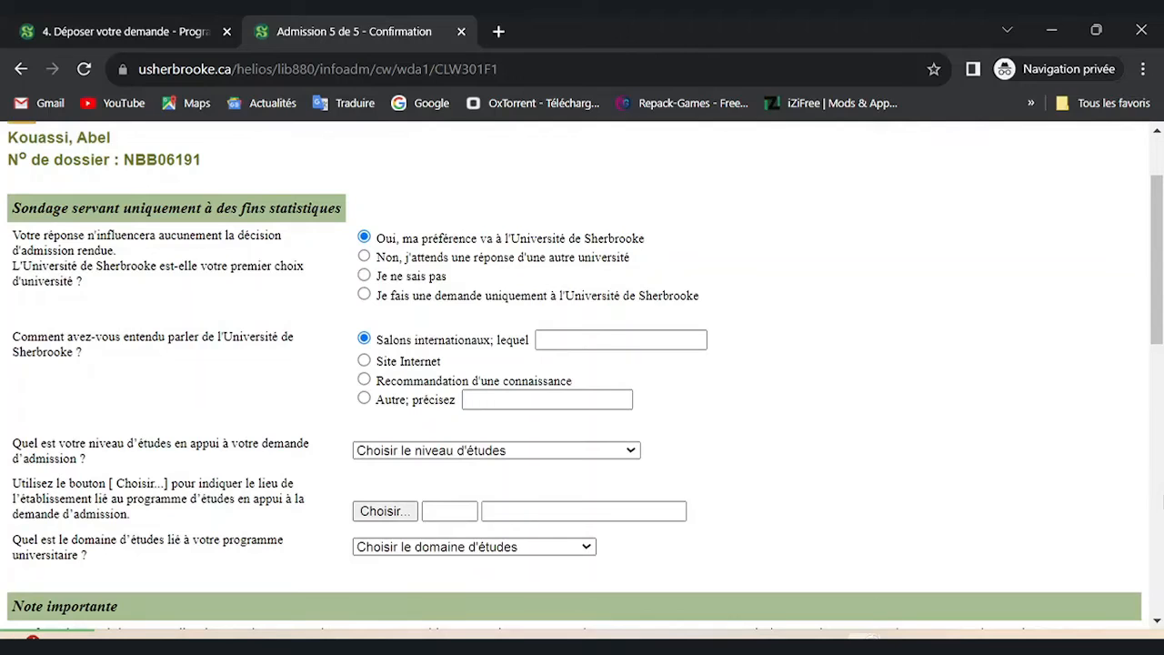
left_click_drag(1157, 260, 1157, 233)
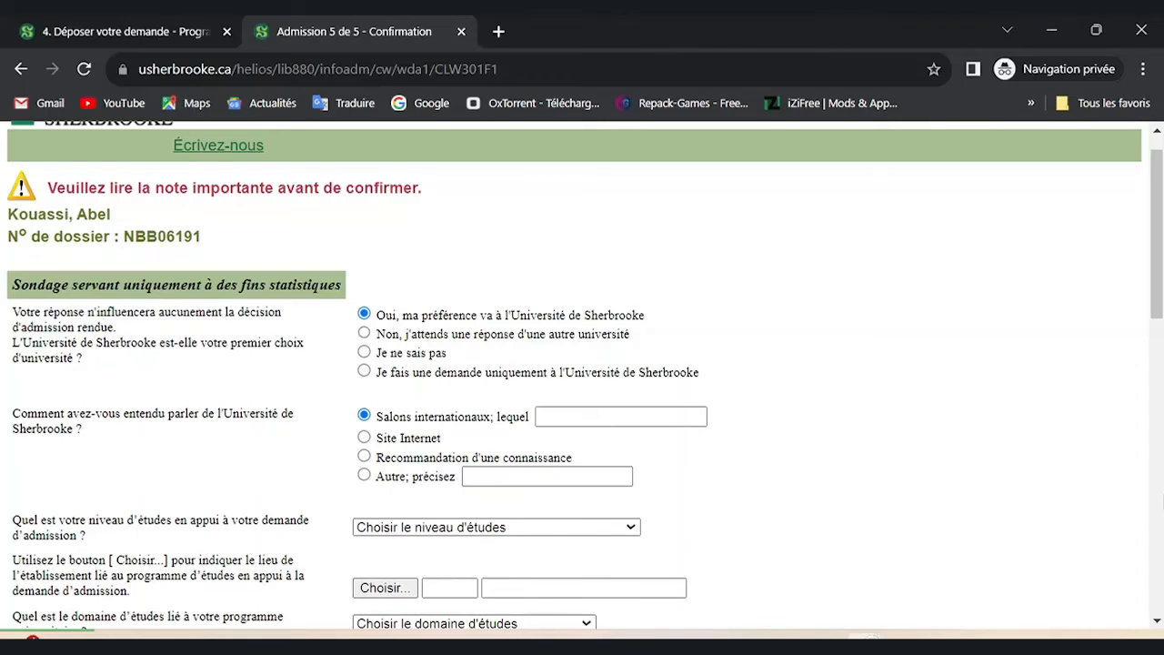
scroll(582, 364, "down", 3)
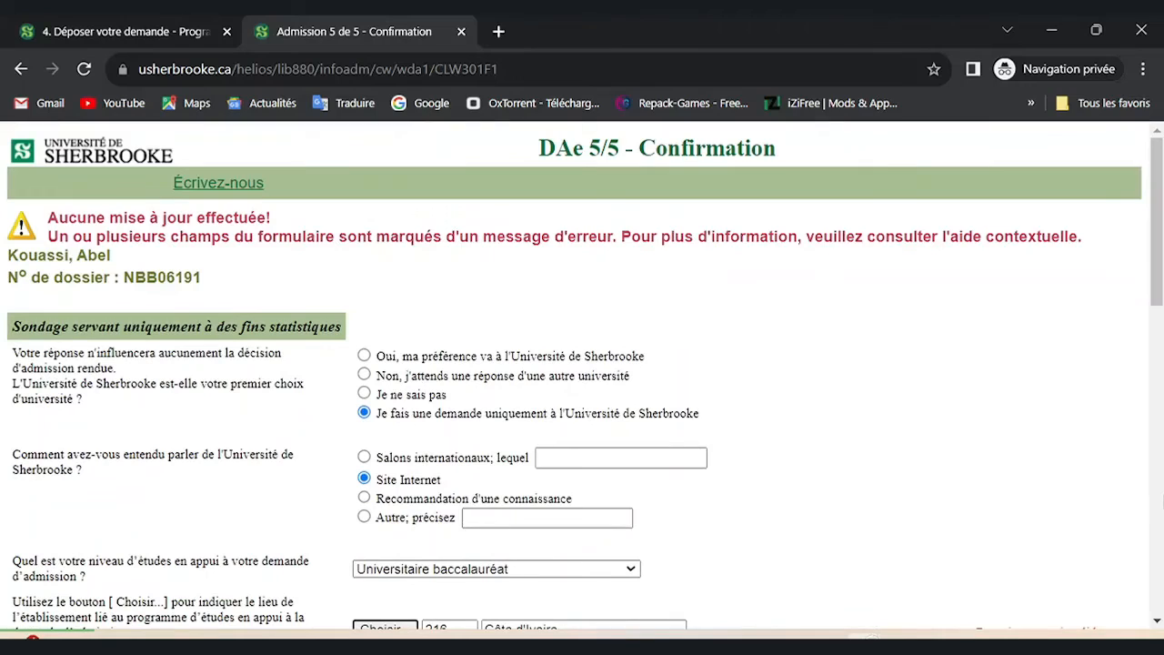
Mark Sherbrooke as preferred university, Site Internet as referral source, and Universitaire baccalauréat as study level.
left_click(364, 356)
left_click(364, 478)
scroll(582, 364, "down", 1)
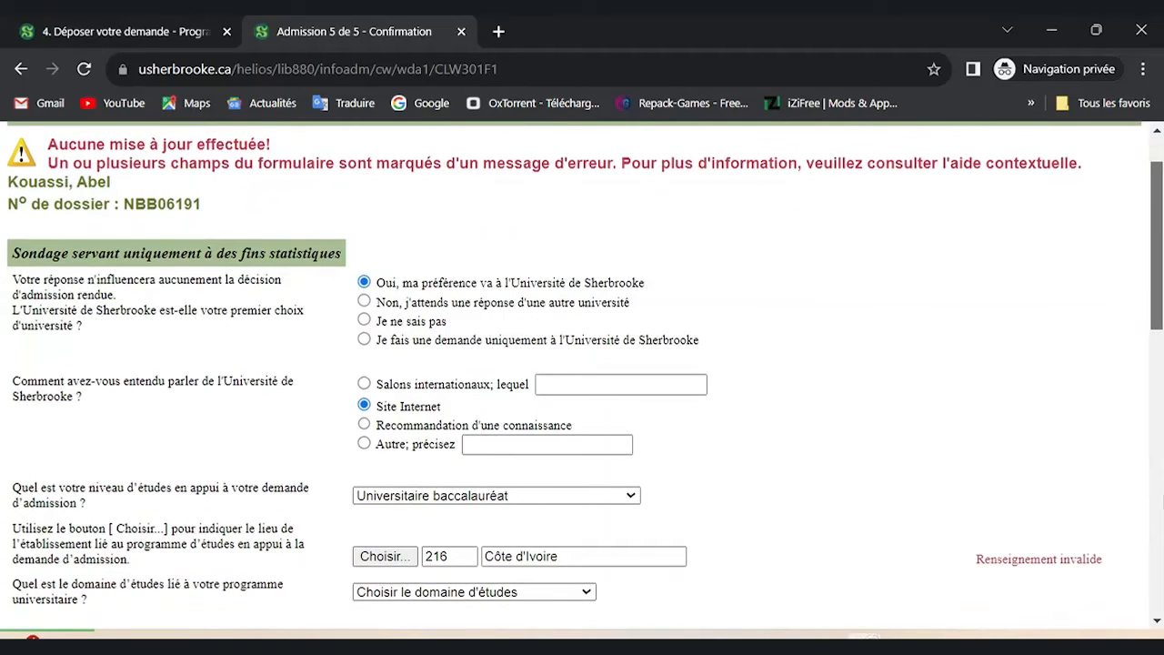
scroll(582, 375, "down", 2)
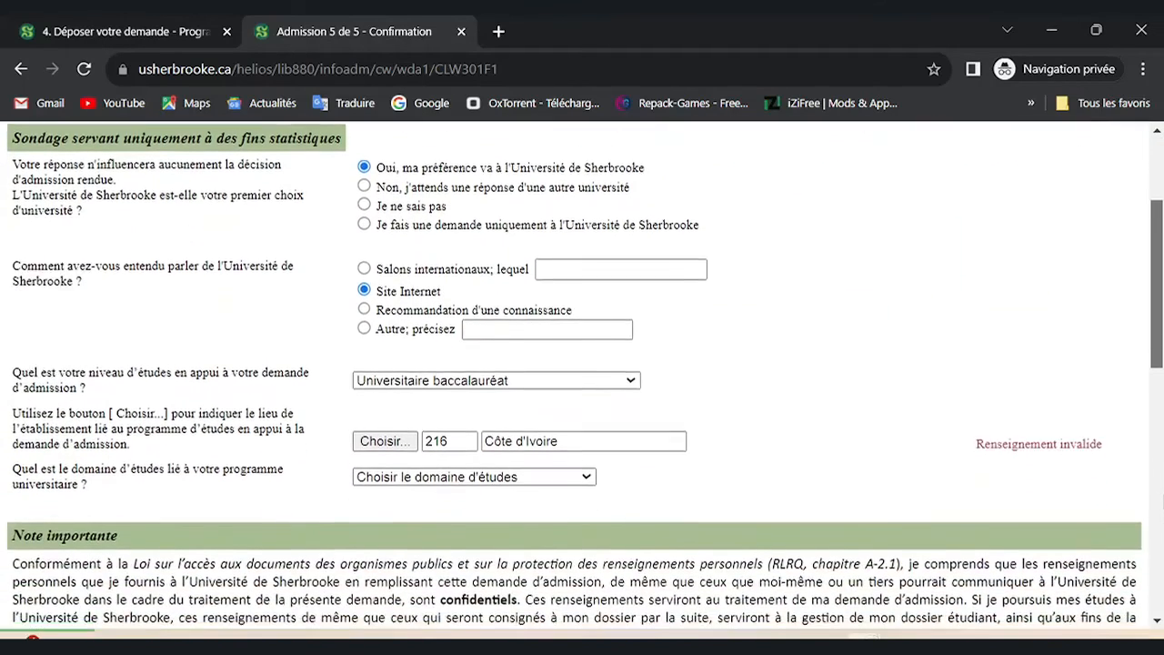
left_click(497, 372)
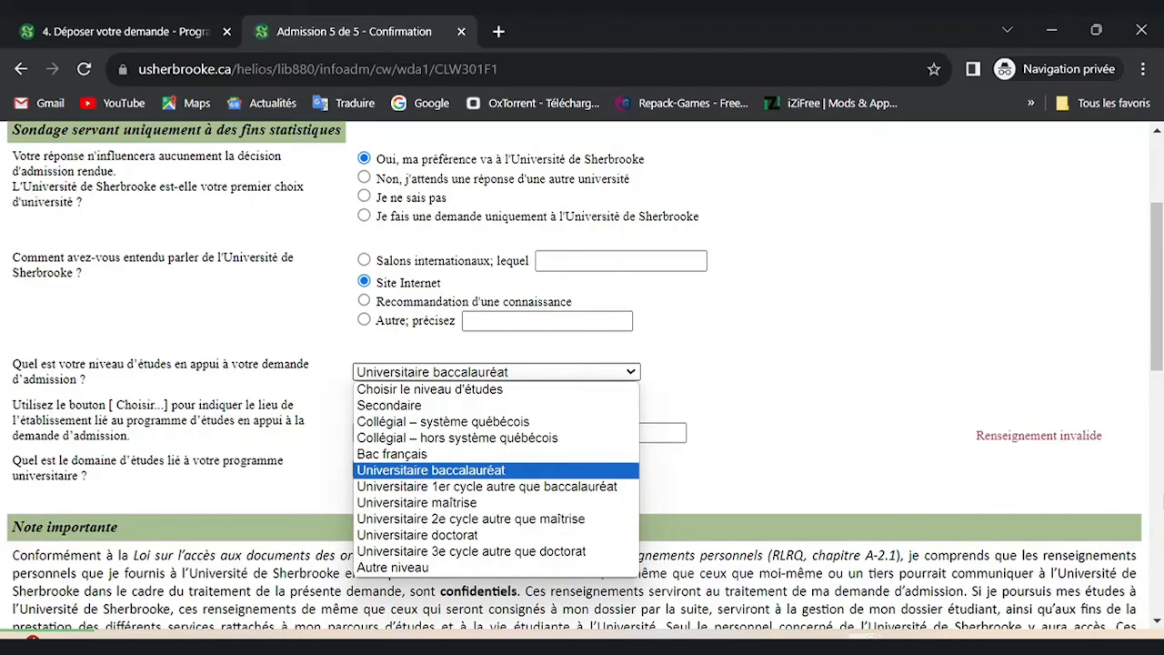
left_click(431, 470)
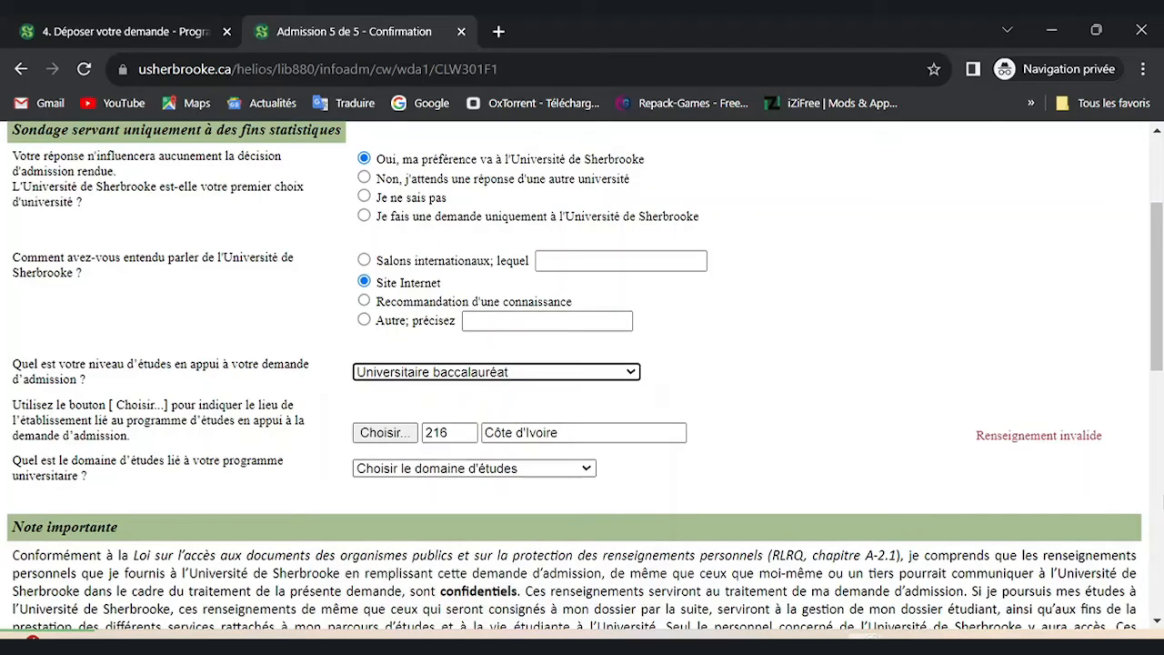
Set the establishment country to Côte d'Ivoire and the study domain to Sciences pures.
left_click(384, 432)
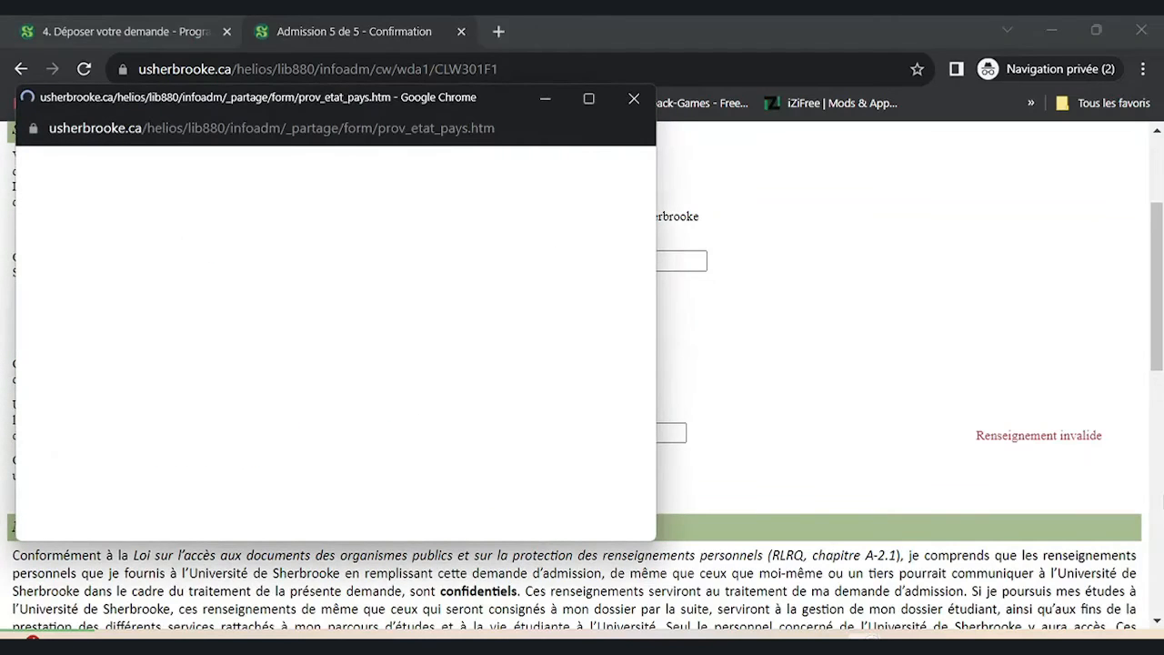
left_click_drag(649, 170, 649, 284)
left_click(37, 479)
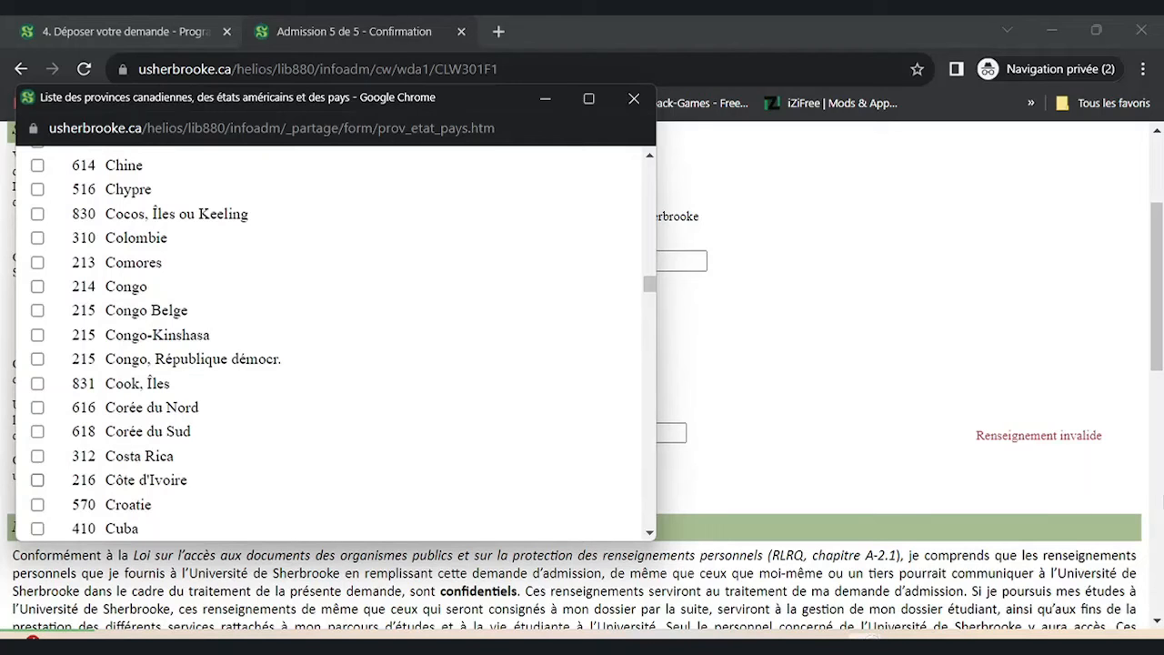
key("Return")
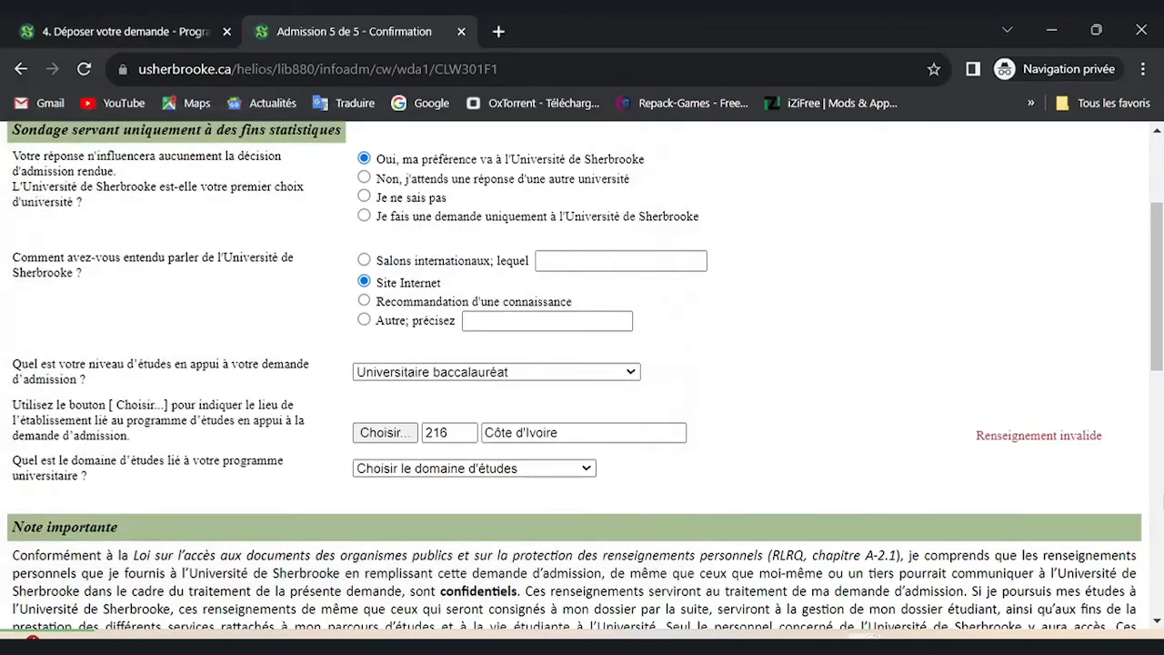
left_click(491, 468)
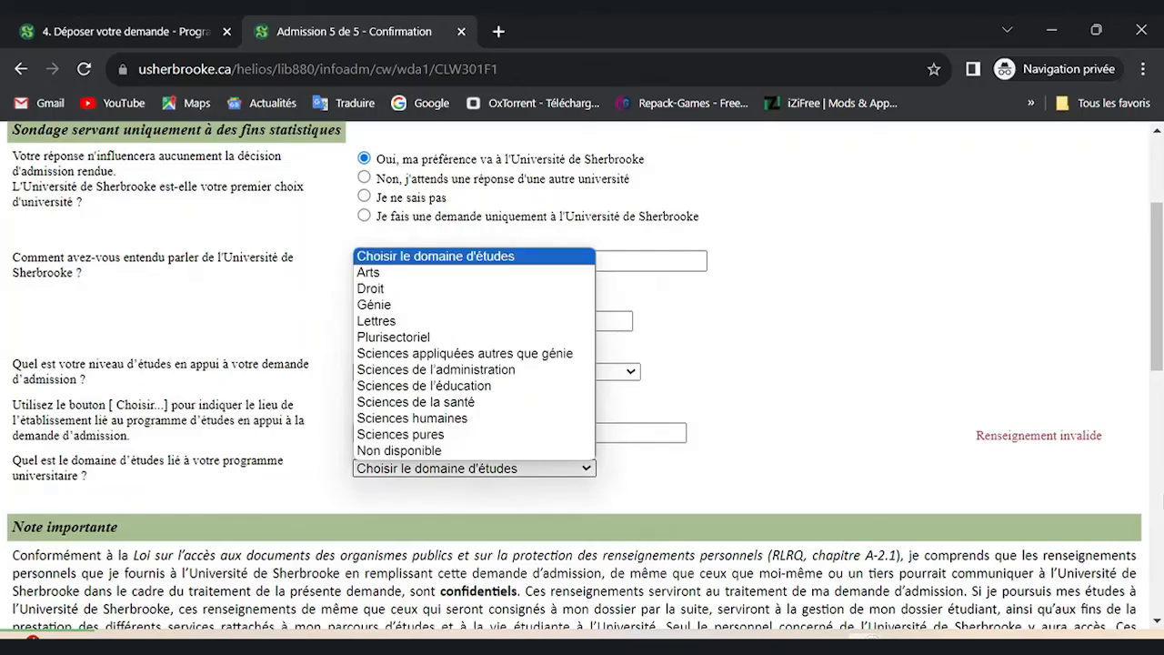
key("Return")
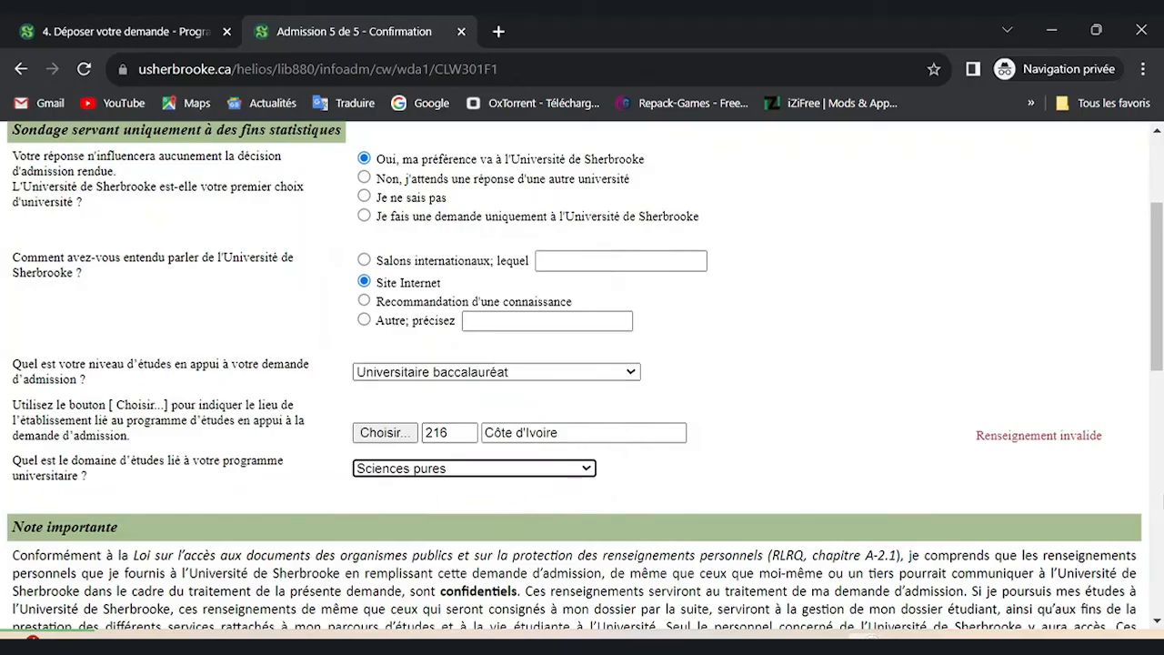
Accept the terms with 'J'ai lu et j'accepte' to submit the application.
scroll(582, 377, "down", 2)
scroll(582, 377, "down", 10)
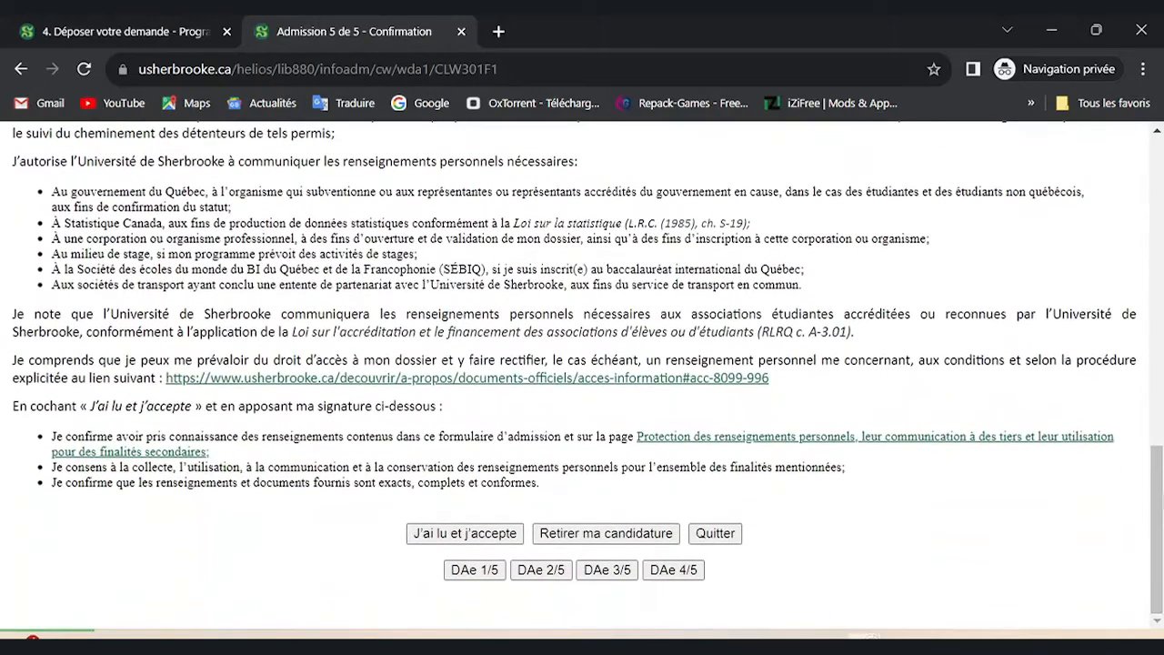
left_click(465, 534)
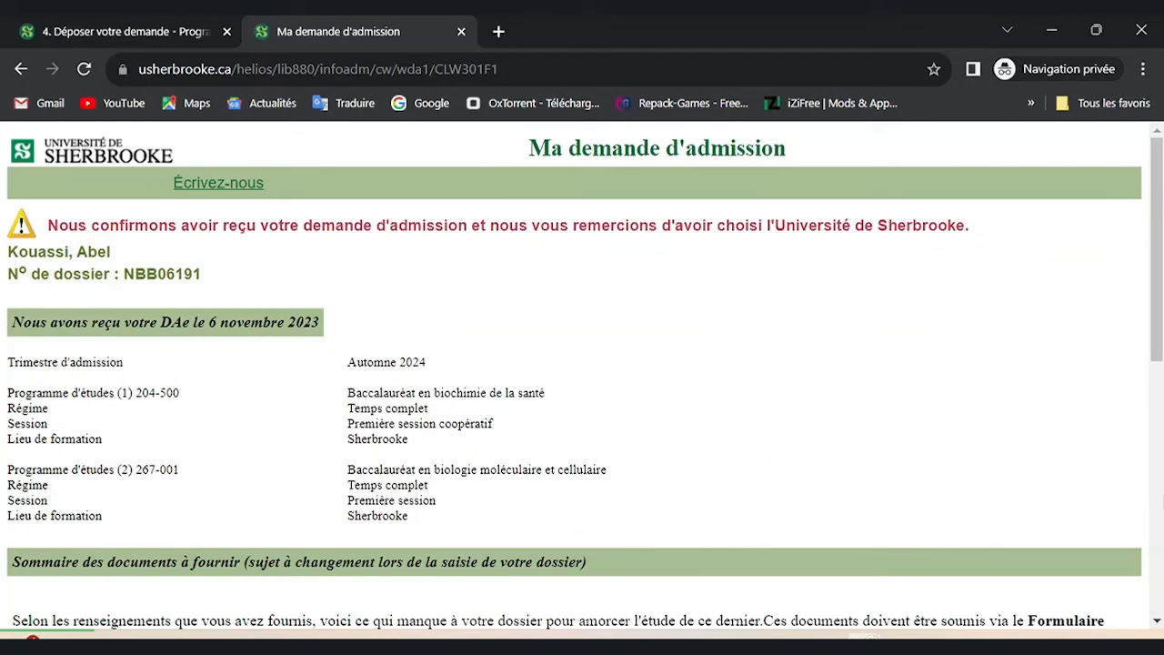
scroll(582, 364, "down", 2)
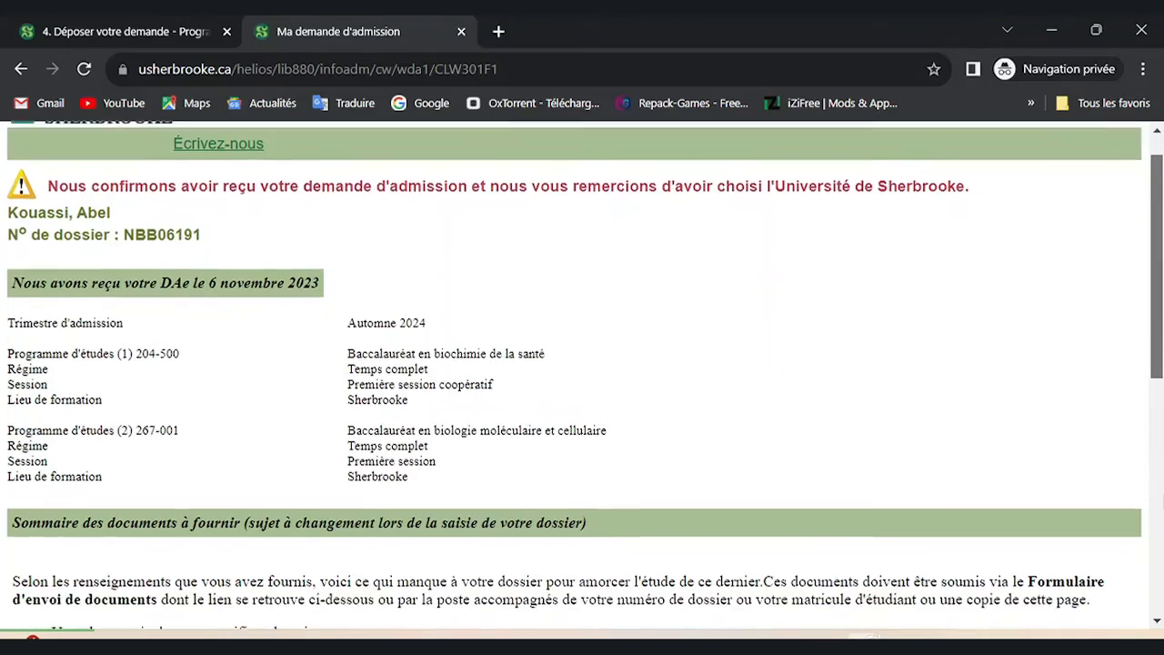
scroll(583, 364, "down", 3)
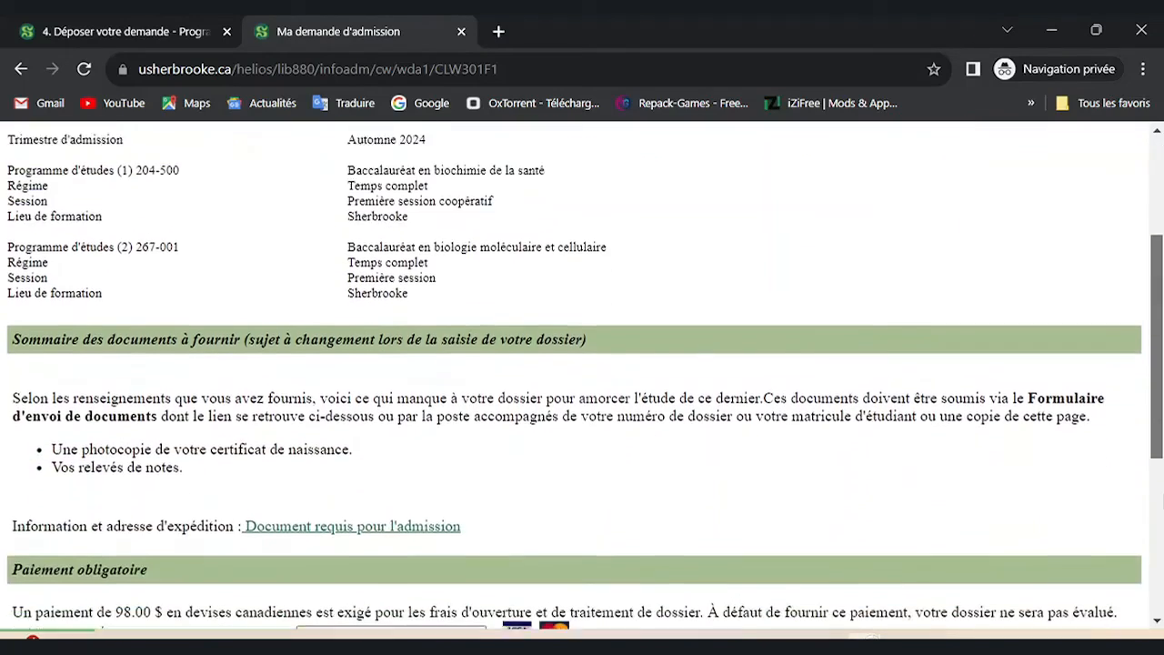
scroll(582, 364, "down", 1)
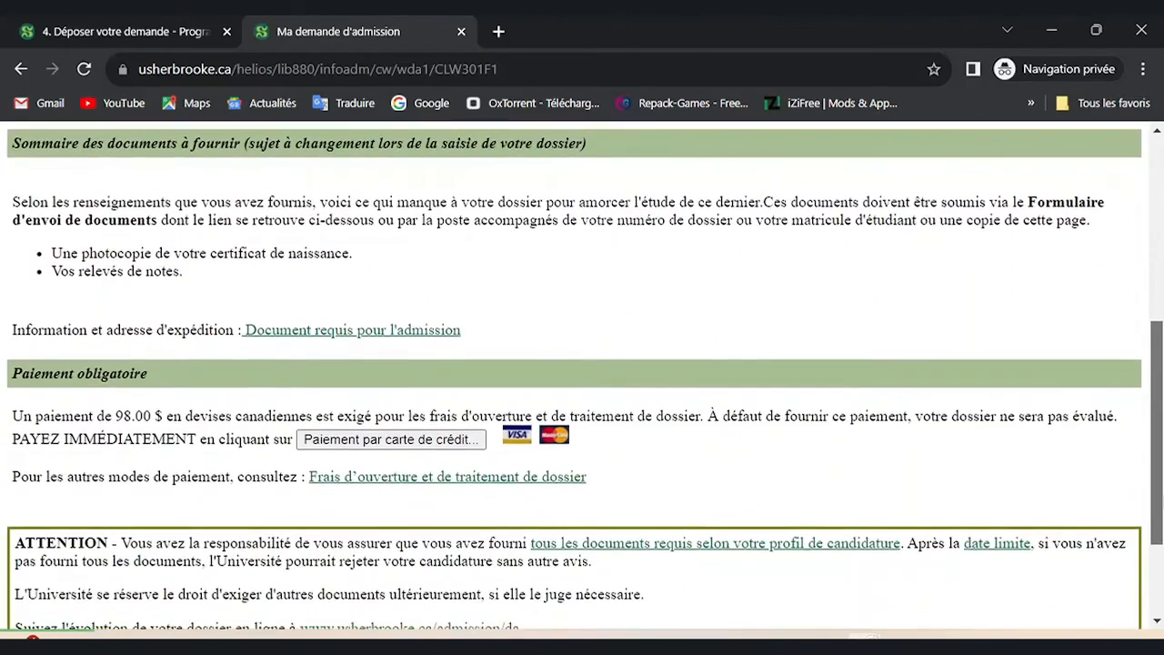
scroll(582, 363, "up", 4)
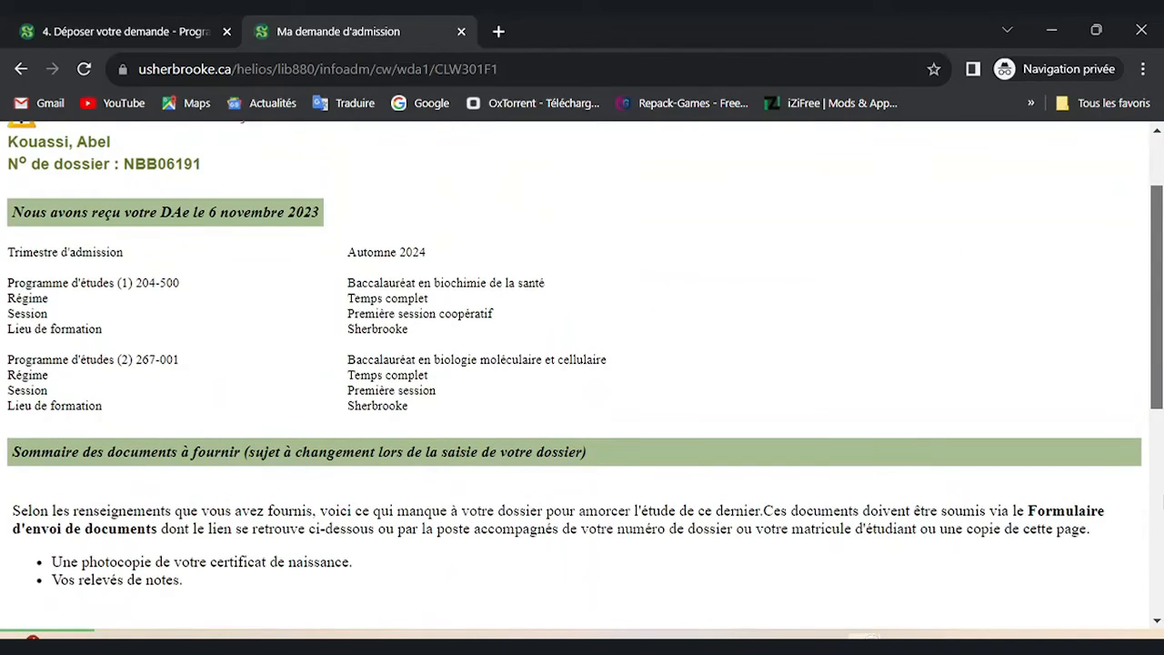
scroll(582, 364, "down", 1)
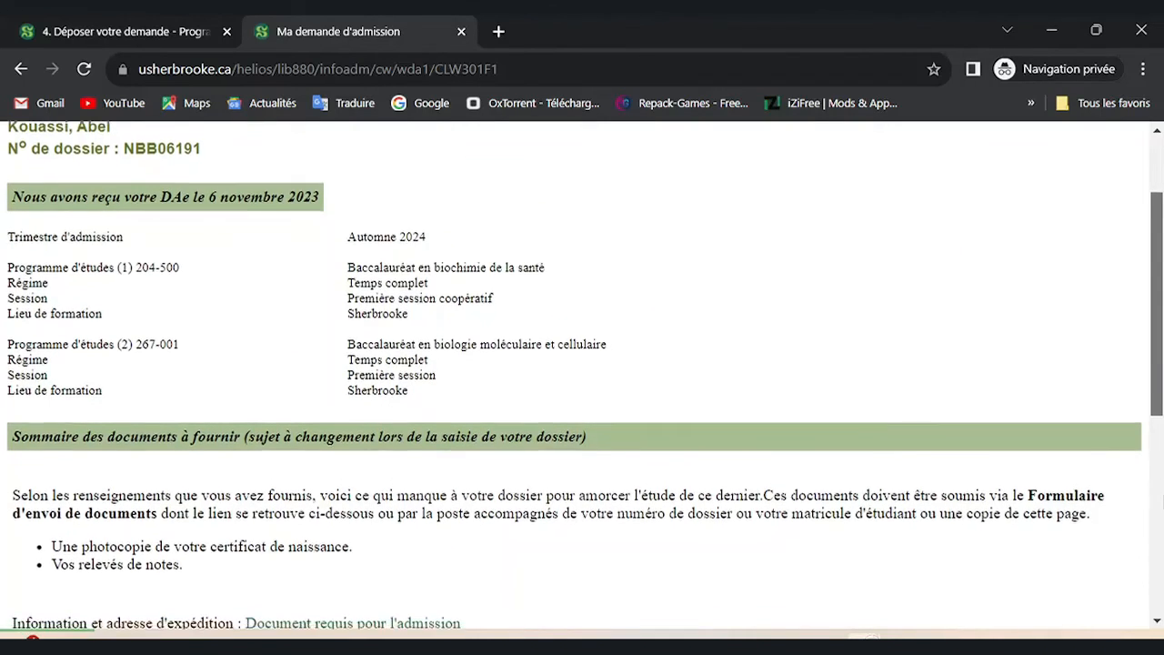
scroll(582, 375, "down", 1)
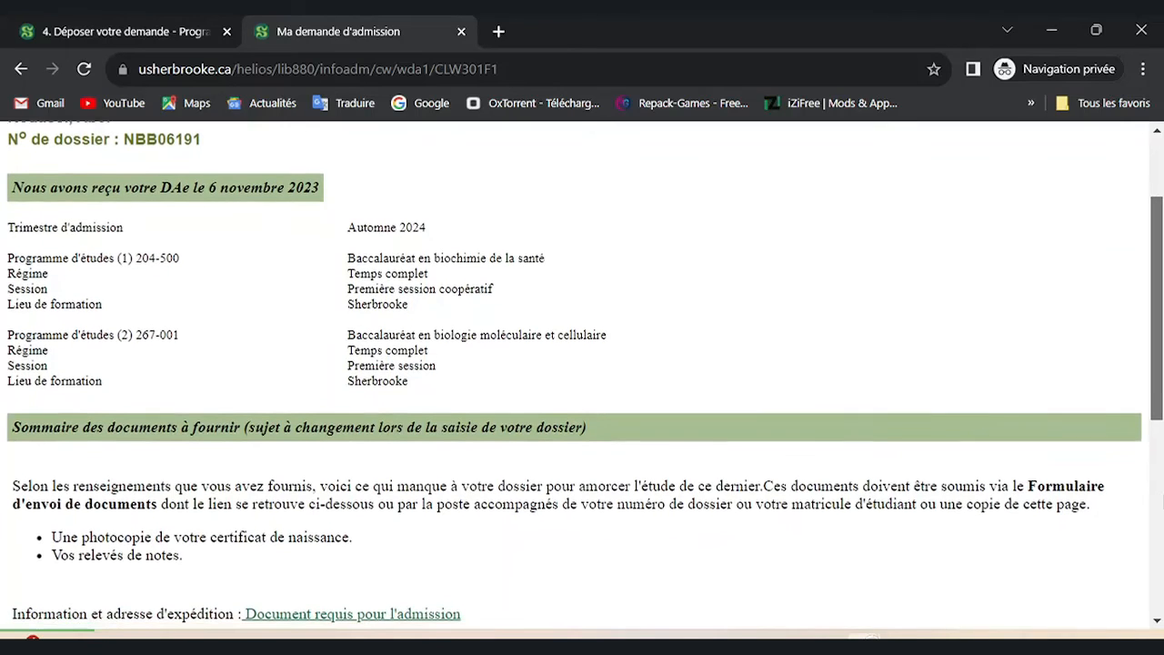
scroll(582, 376, "down", 3)
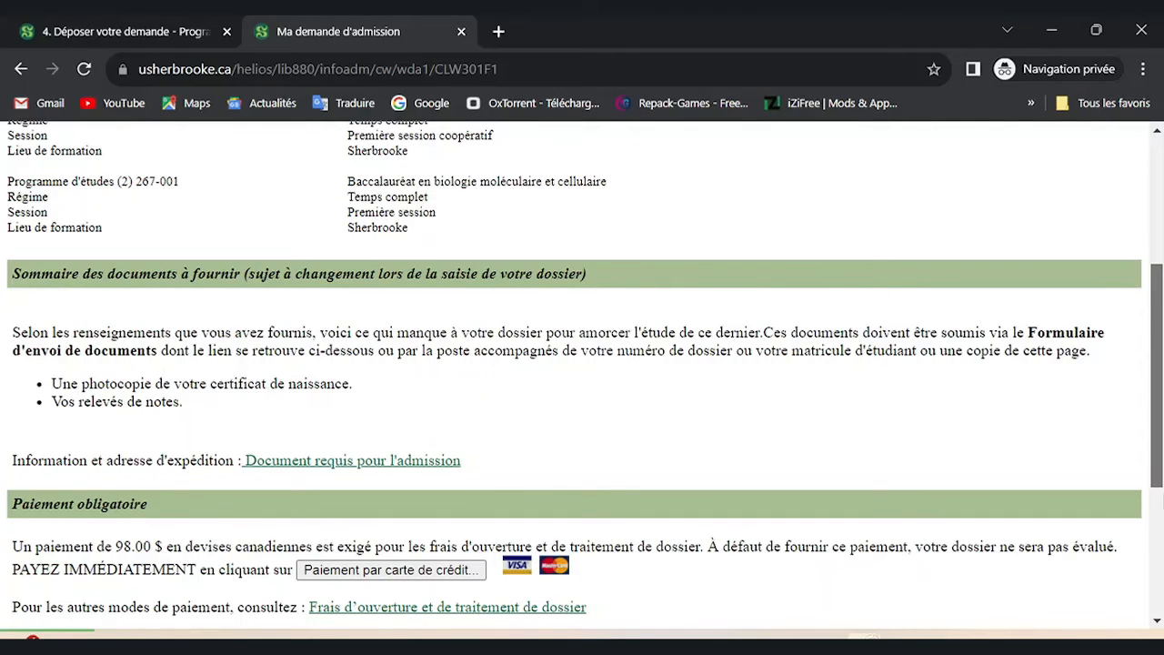
scroll(583, 373, "down", 3)
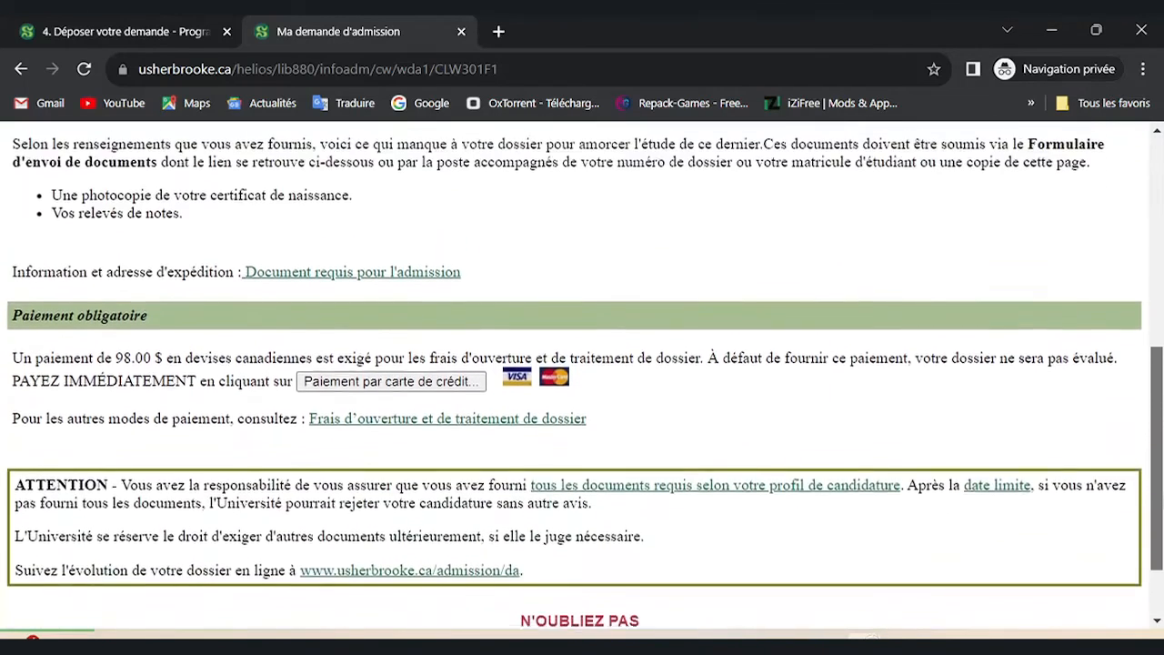
scroll(583, 373, "up", 2)
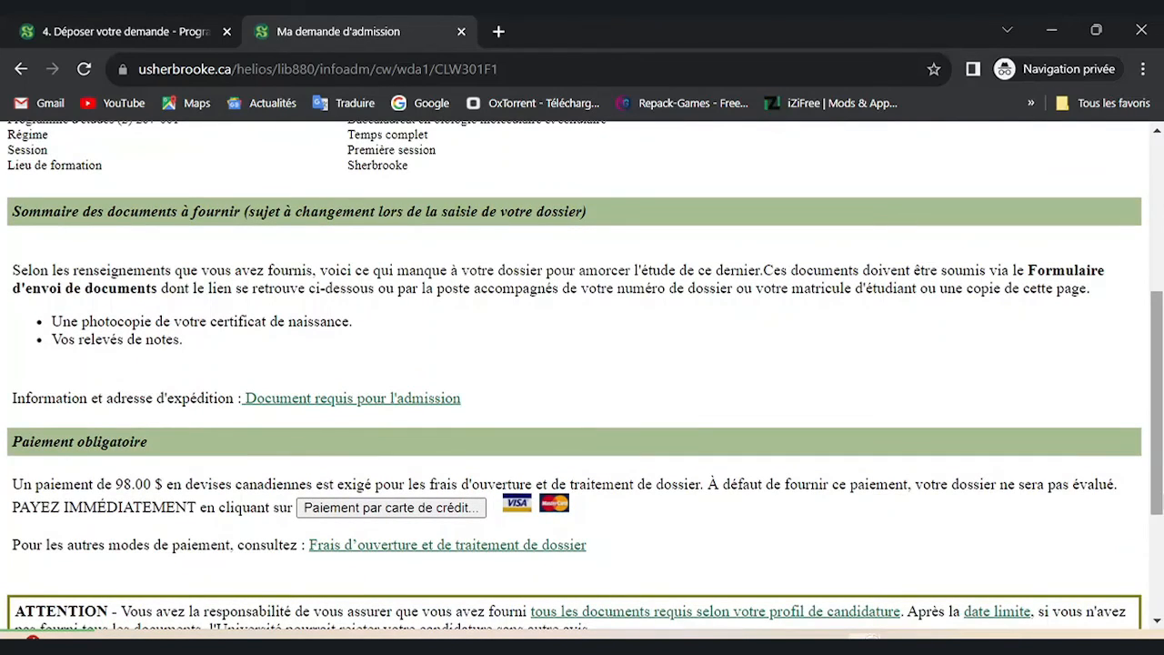
scroll(582, 373, "down", 1)
scroll(582, 373, "down", 1)
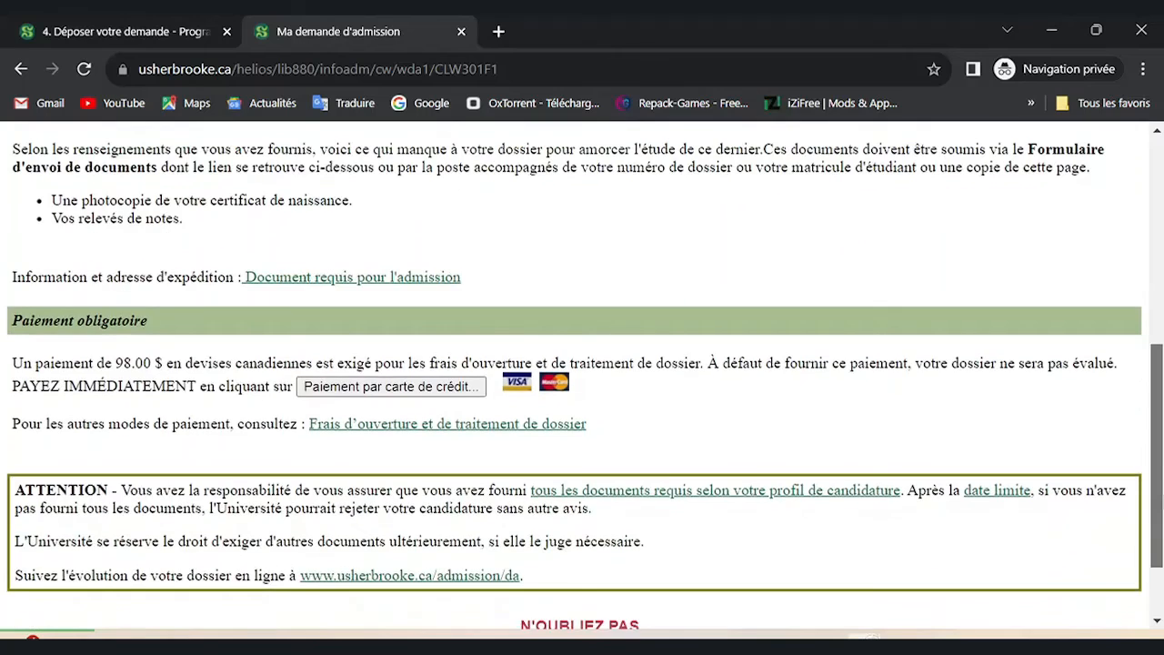
scroll(583, 373, "down", 1)
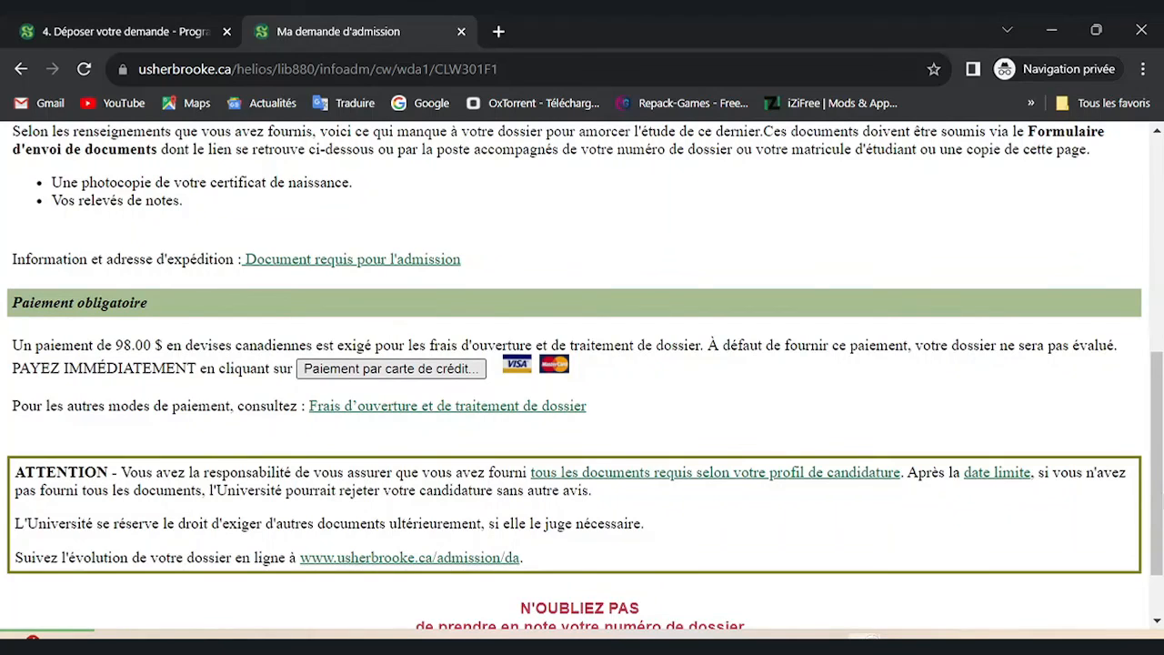
Choose credit-card payment for the 98,00 $ fee and continue to the card payment form.
left_click(391, 368)
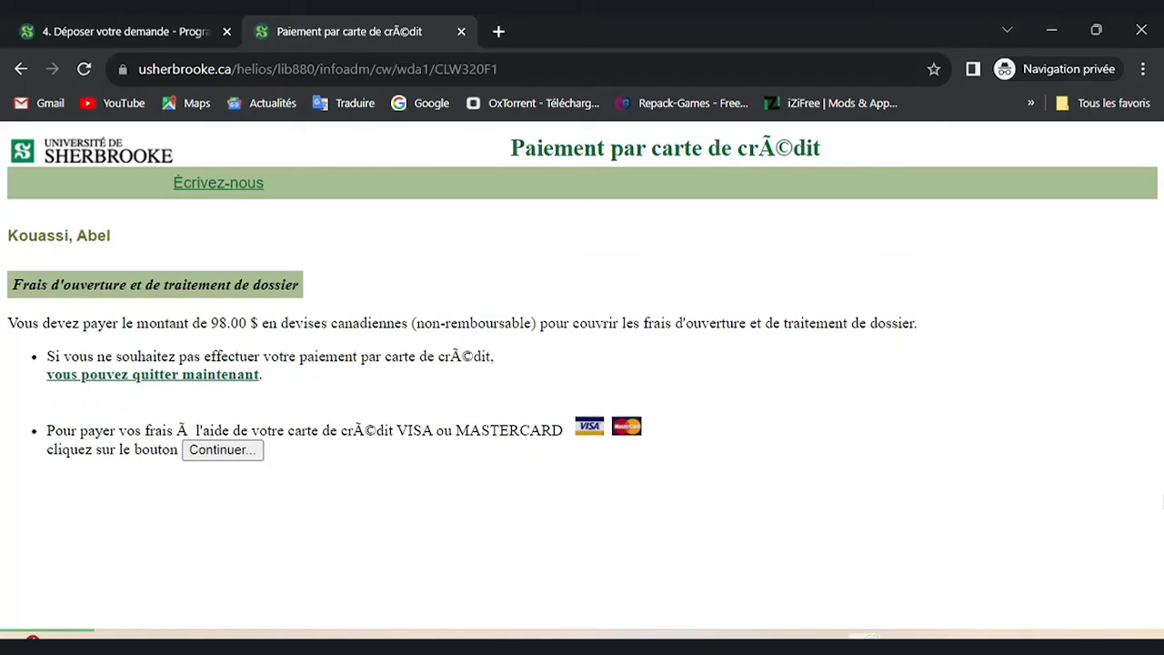
left_click(223, 450)
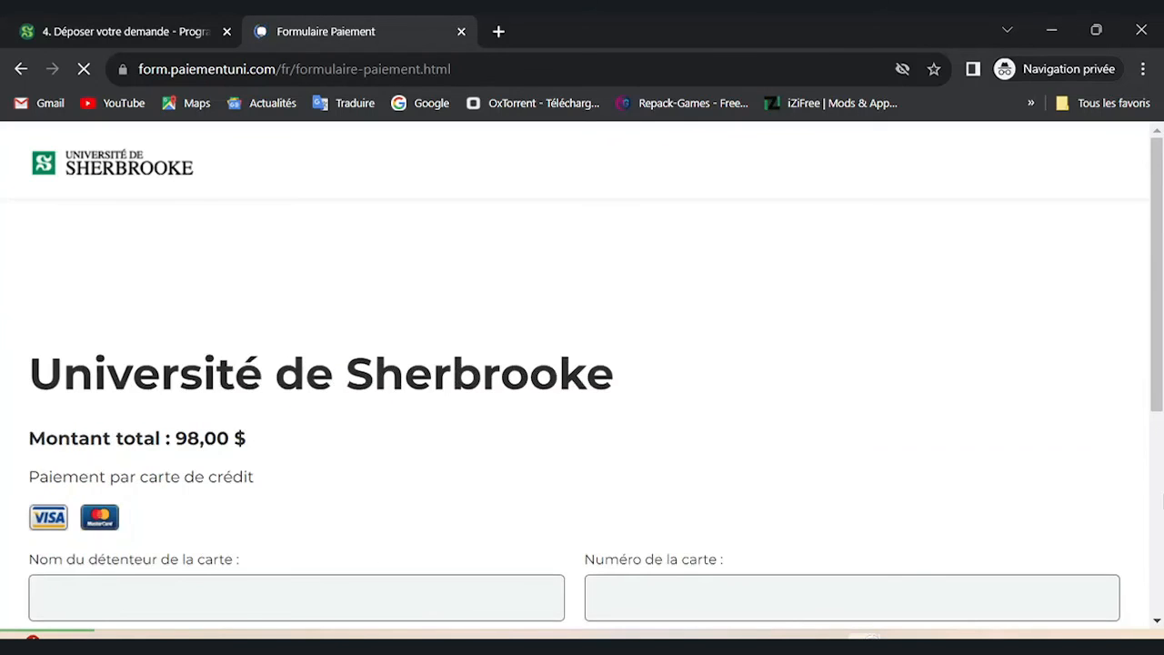
scroll(582, 373, "down", 3)
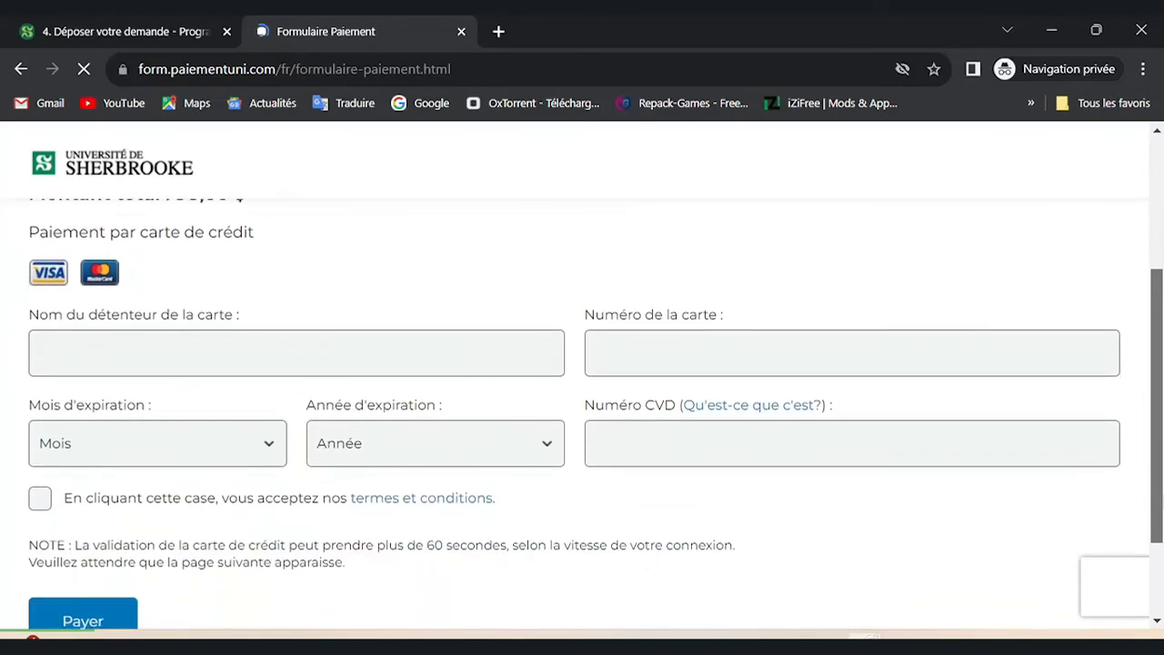
scroll(582, 373, "up", 1)
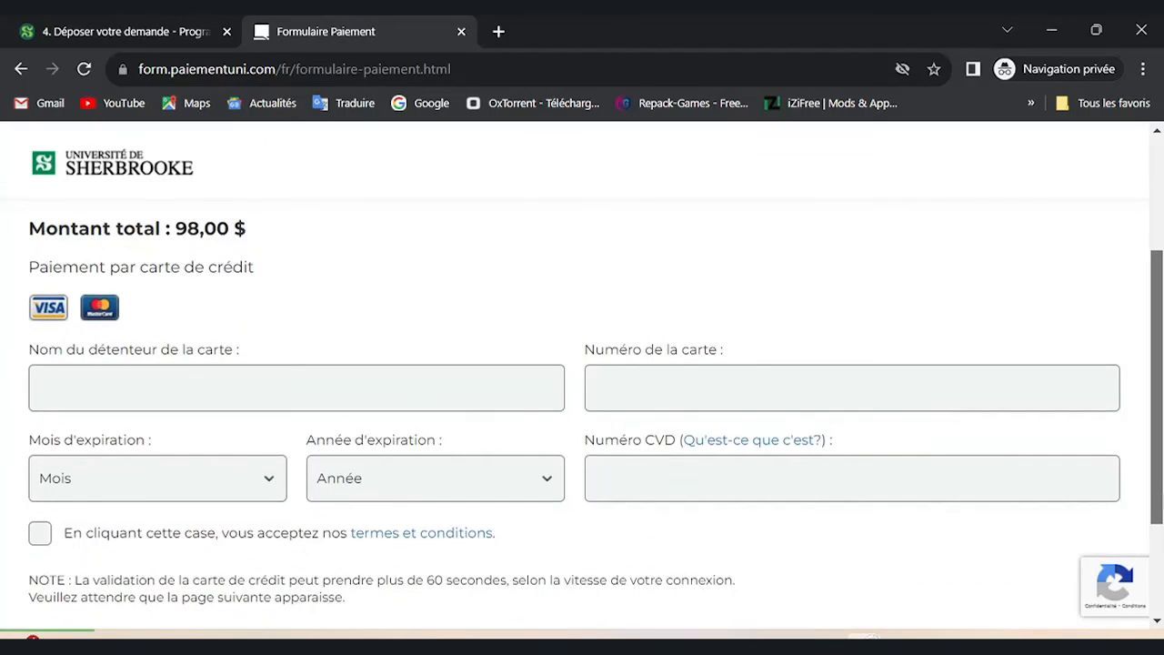
scroll(582, 410, "down", 3)
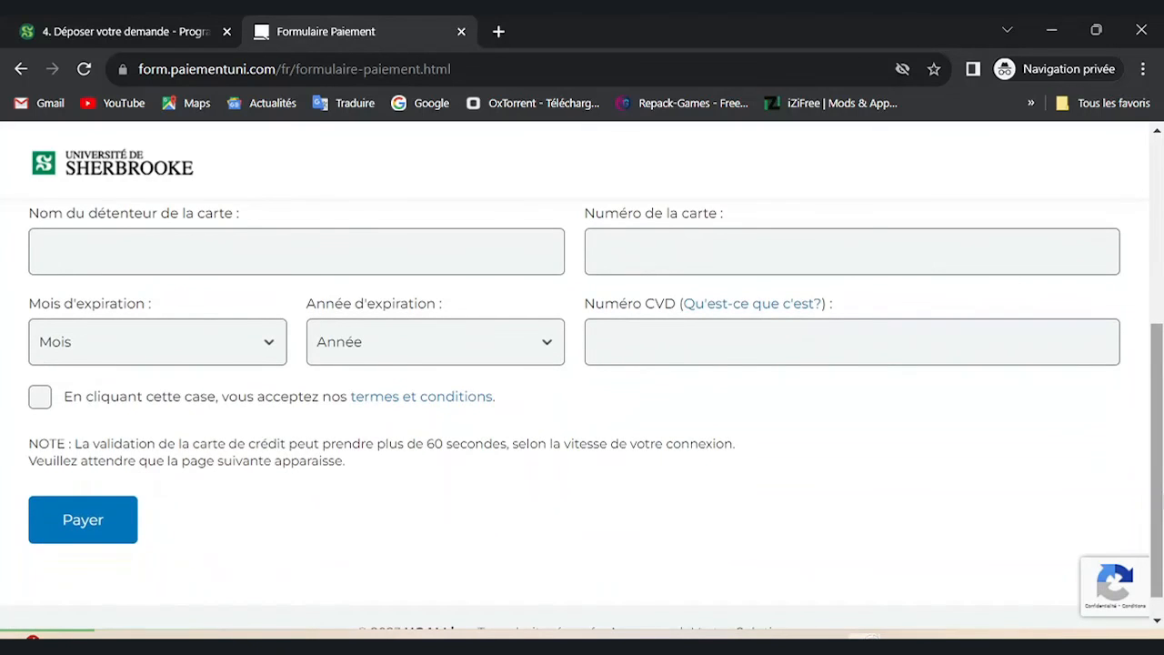
scroll(583, 409, "up", 4)
scroll(582, 382, "down", 5)
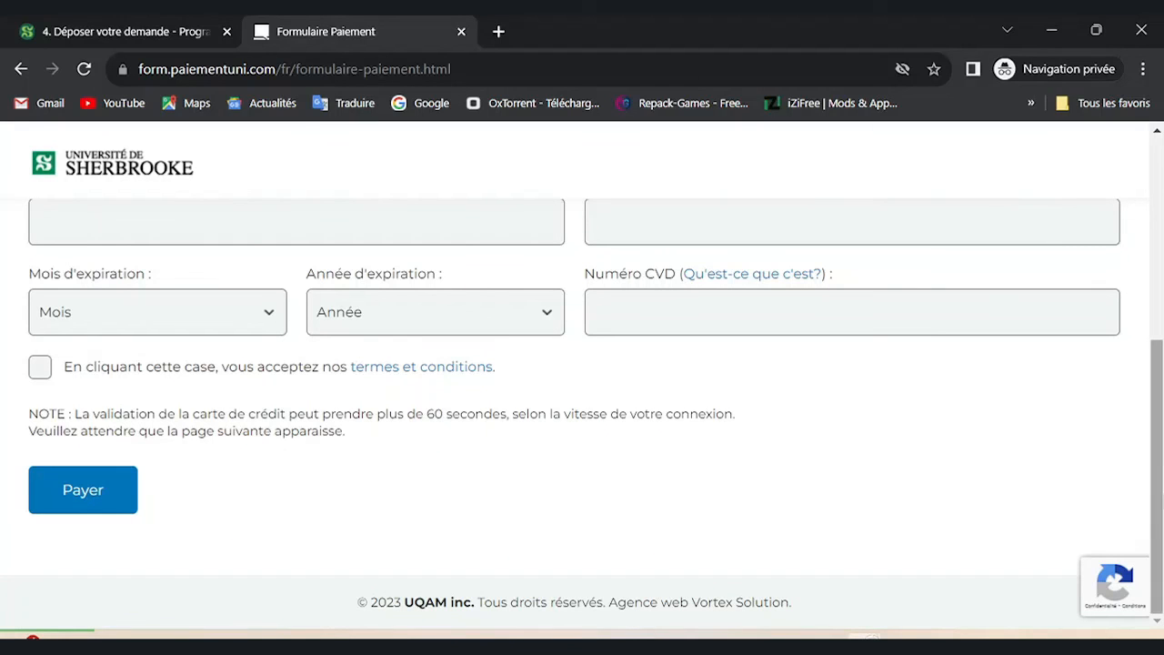
scroll(582, 410, "up", 3)
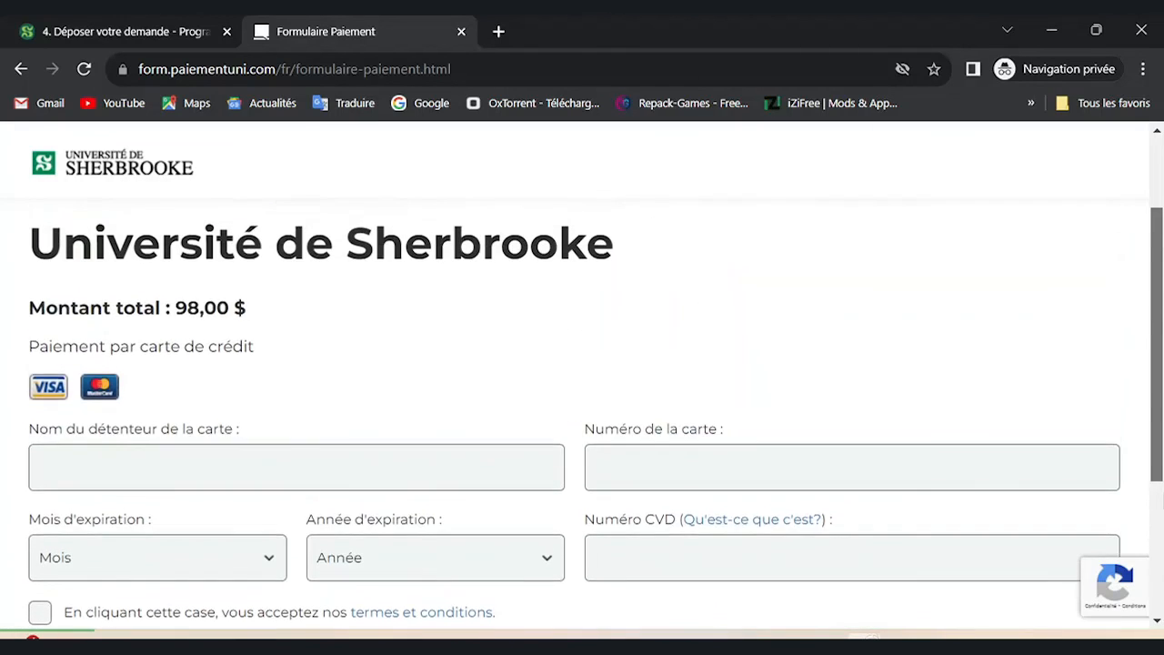
scroll(582, 409, "up", 2)
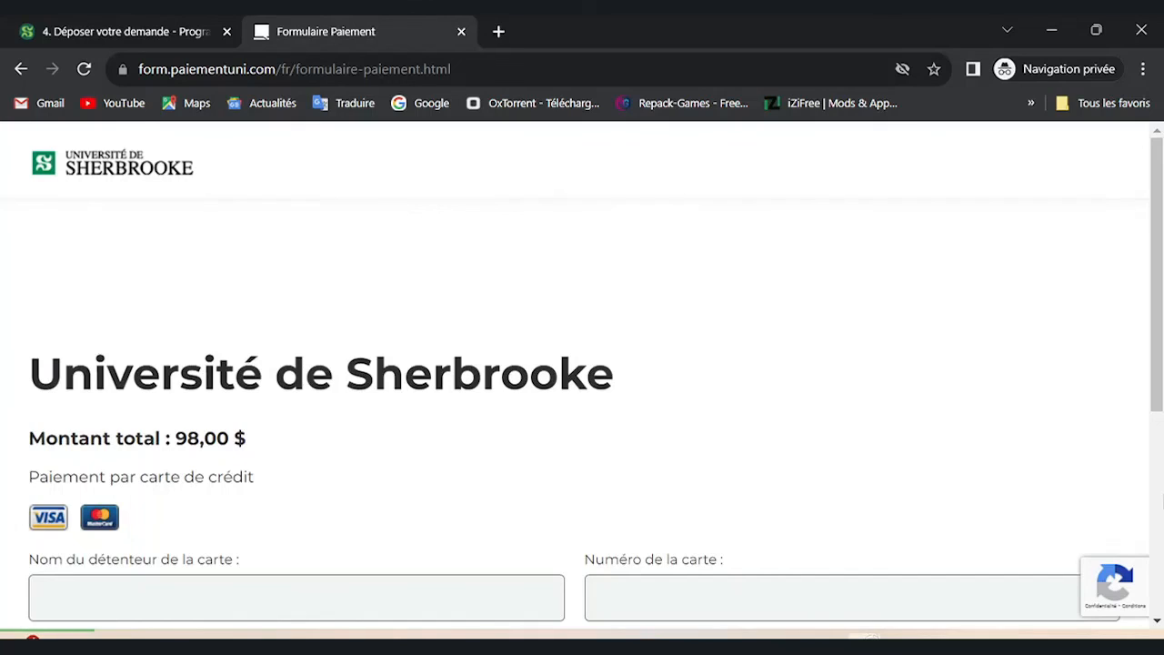